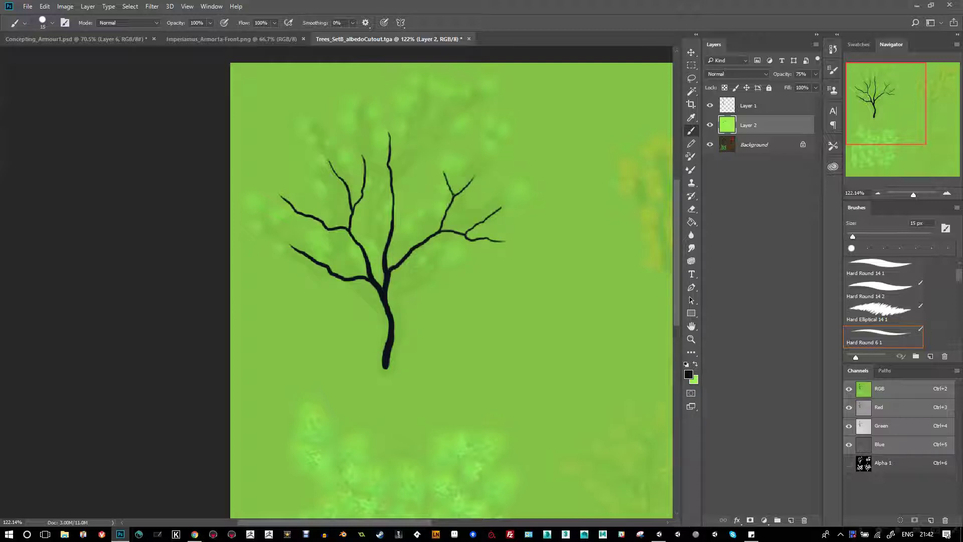
- Paint thin black forking twigs onto the ends and sides of the tree's bare branches
drag(450, 179, 455, 165)
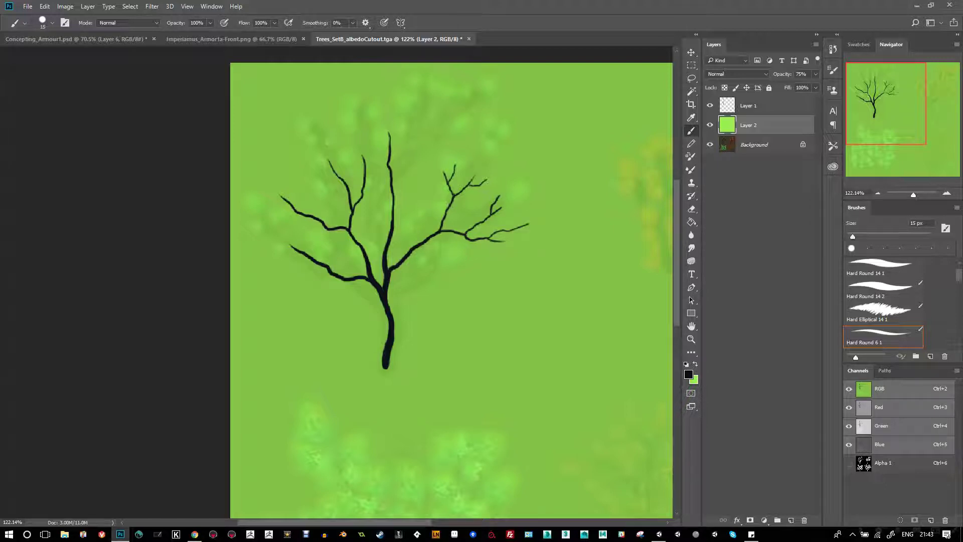
drag(439, 248, 487, 258)
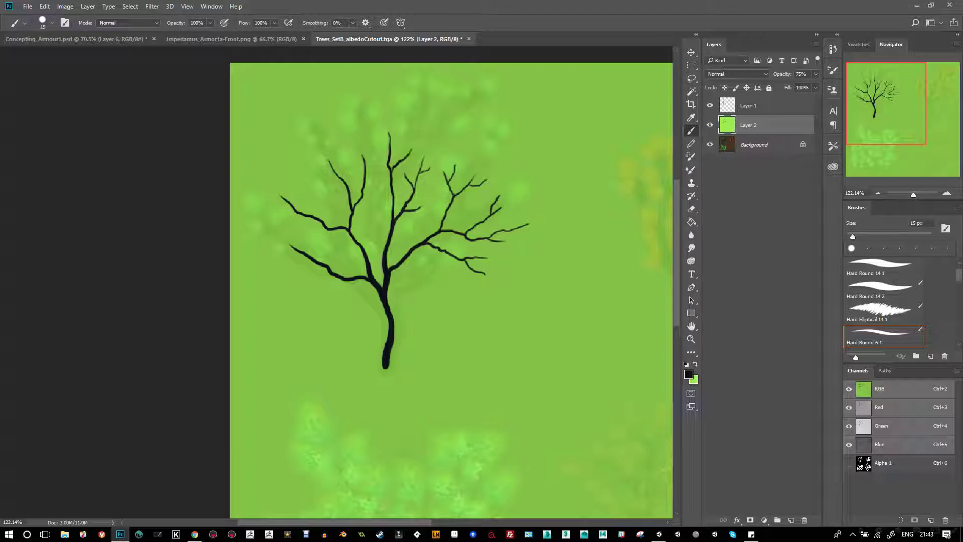
drag(390, 138, 398, 126)
mouse_move(362, 189)
mouse_down()
mouse_move(353, 172)
mouse_move(326, 184)
mouse_up()
drag(321, 219, 308, 189)
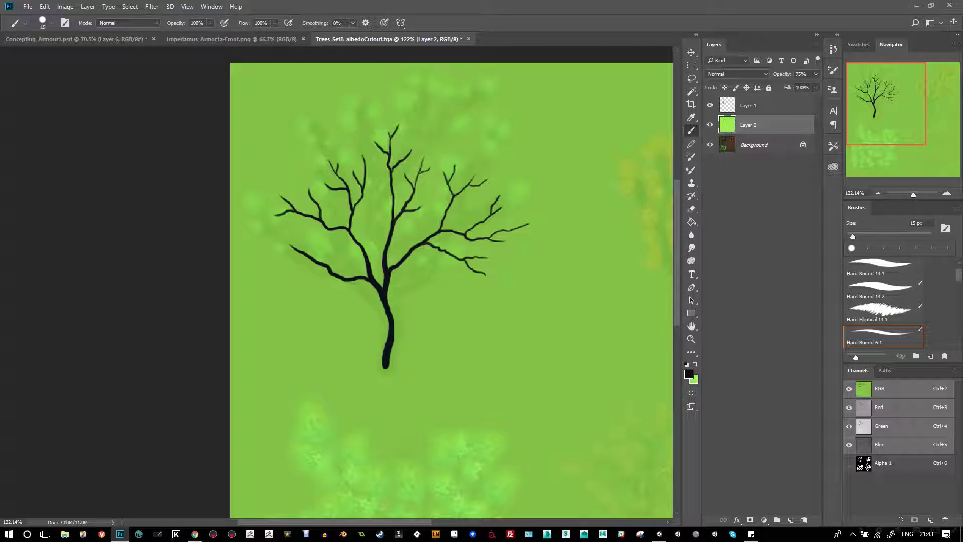
drag(331, 264, 326, 243)
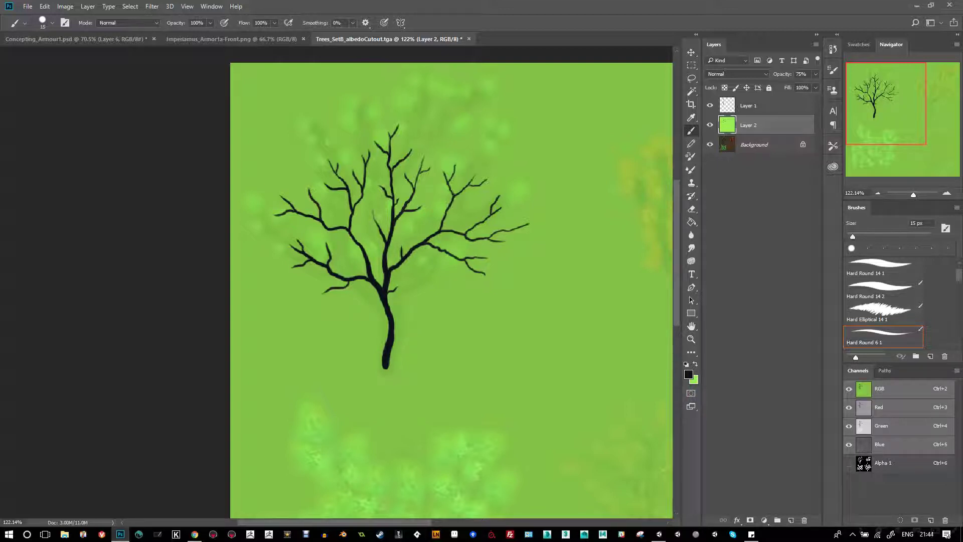
- Select the green fill on Layer 2 with the Magic Wand and delete it, keeping the dark branches
key(w)
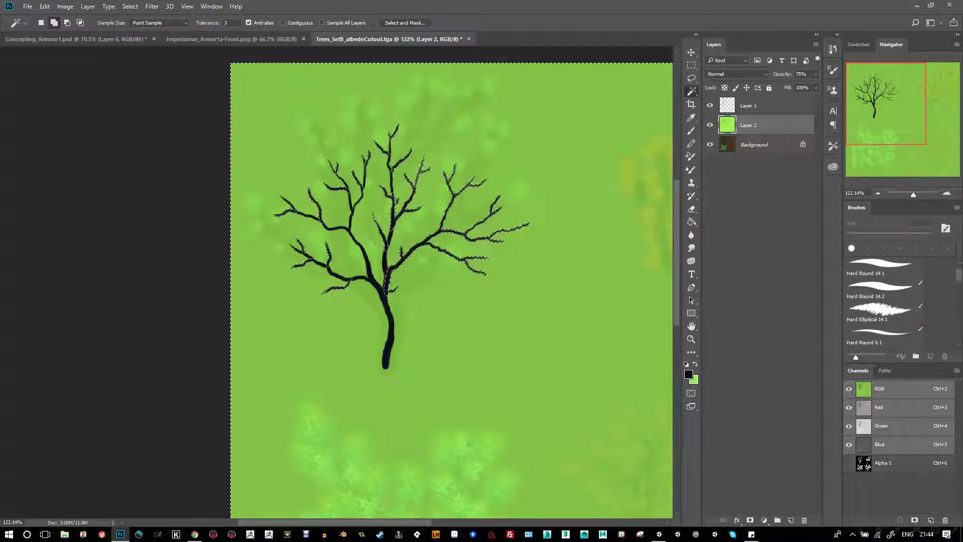
key(Delete)
key(ctrl+shift+alt+n)
key(ctrl+BackSpace)
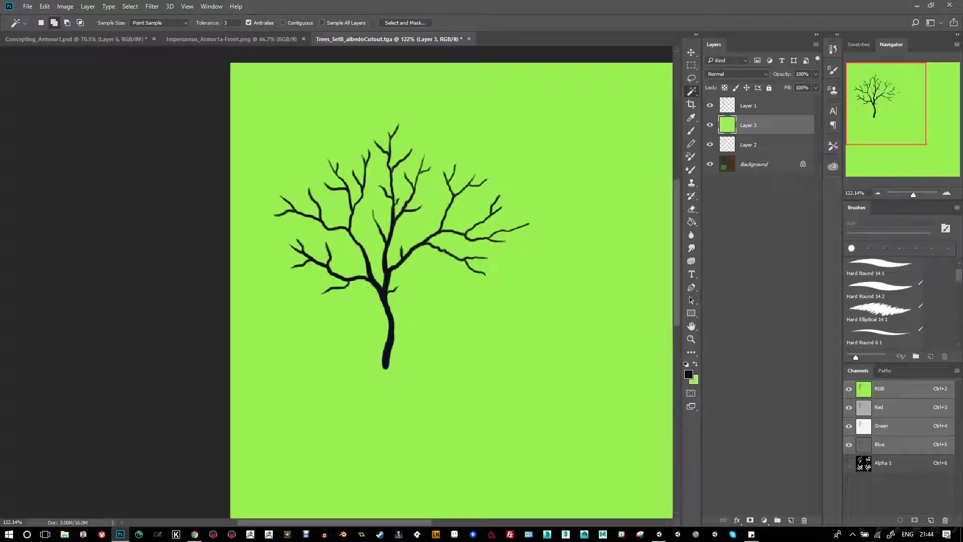
key(Delete)
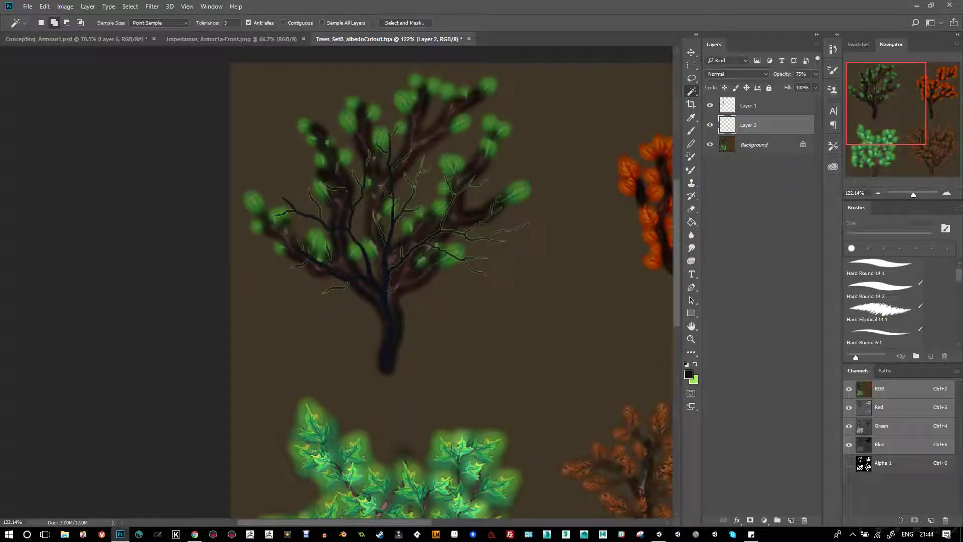
- Merge Layer 1 down into Layer 2
click(762, 105)
right_click(762, 105)
click(782, 370)
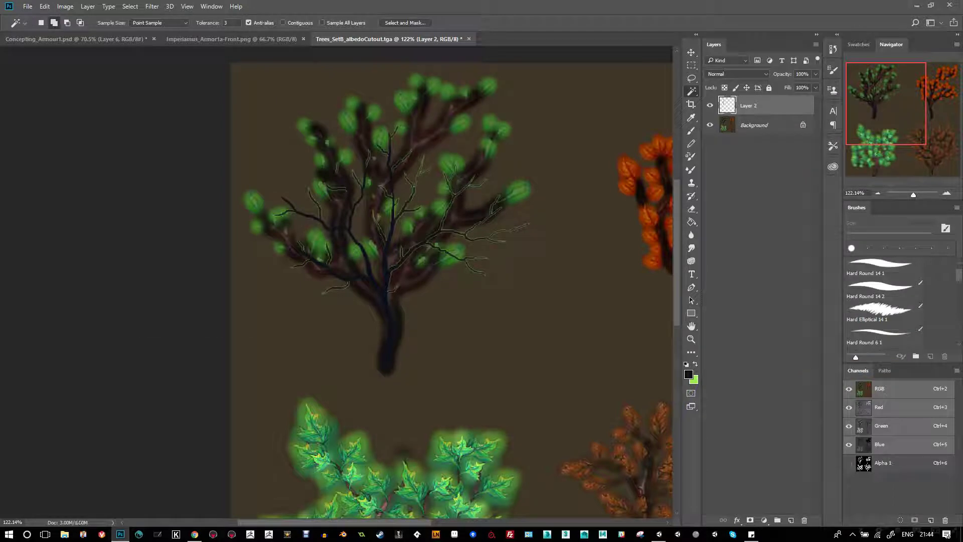
- Turn the branches on Layer 2 pure black with Levels by setting the white output level to 0
key(ctrl+l)
drag(277, 312, 151, 312)
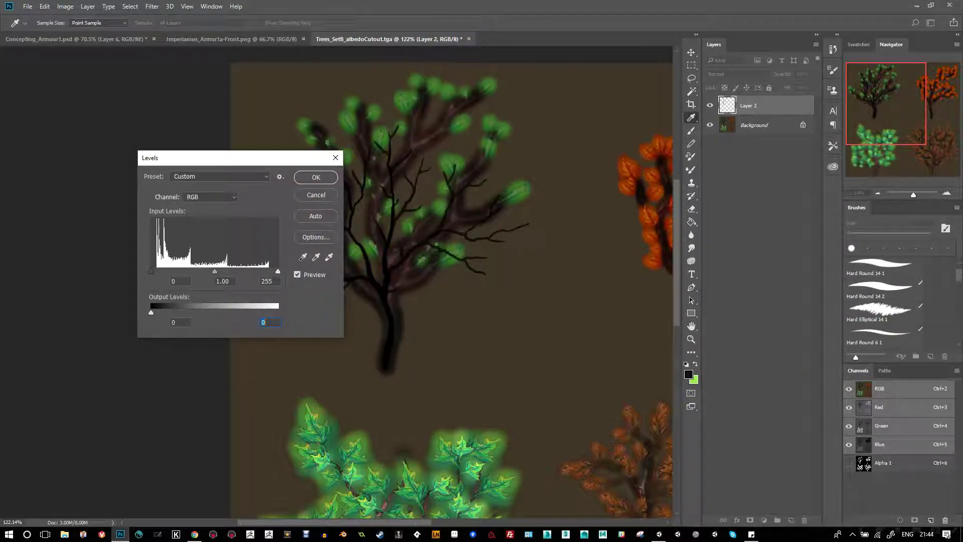
key(Return)
key(w)
- Duplicate Layer 2 and add an Inner Glow effect to the copy
drag(762, 105, 791, 520)
click(737, 520)
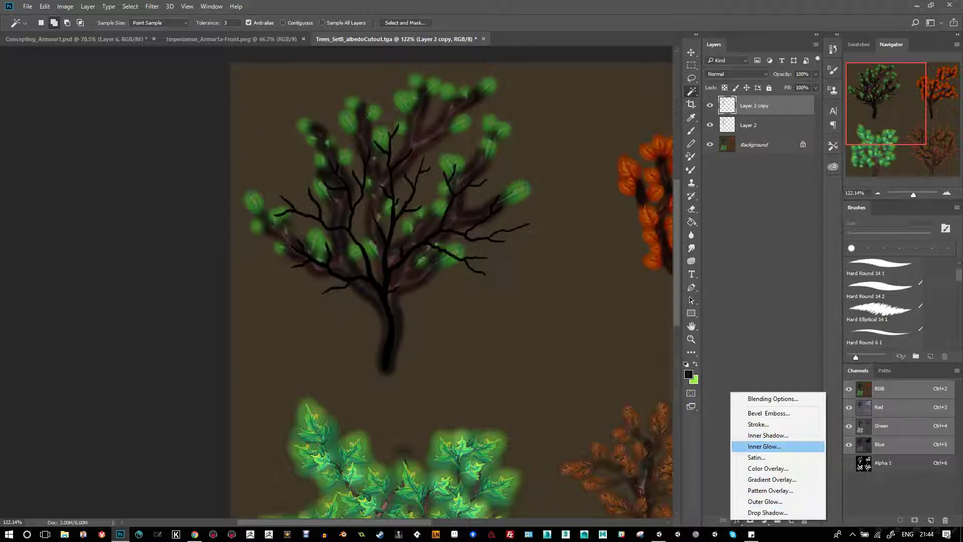
click(764, 446)
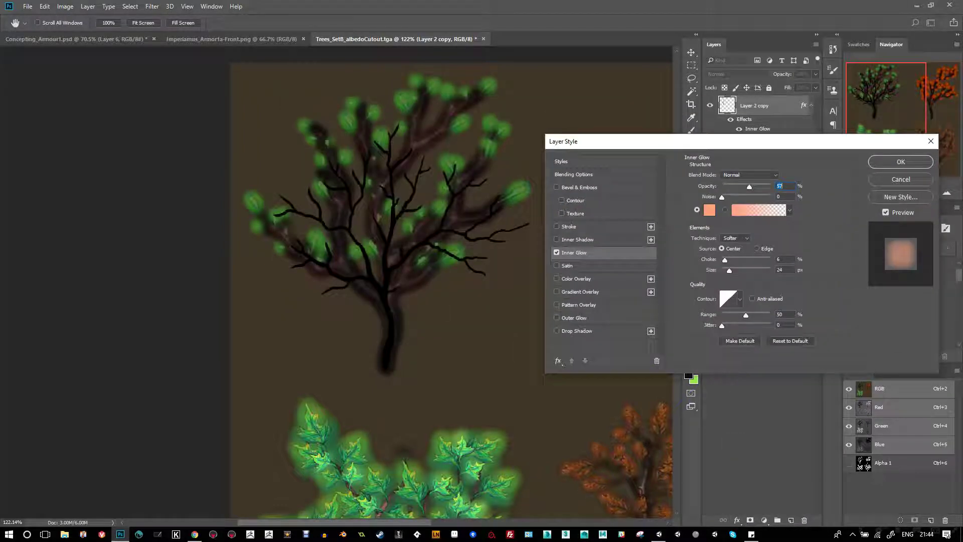
- Set the inner glow to 100% opacity, 0% choke, 3 px size and the brown colour #5f3c2f
text(100)
key(Tab)
key(Tab)
text(0)
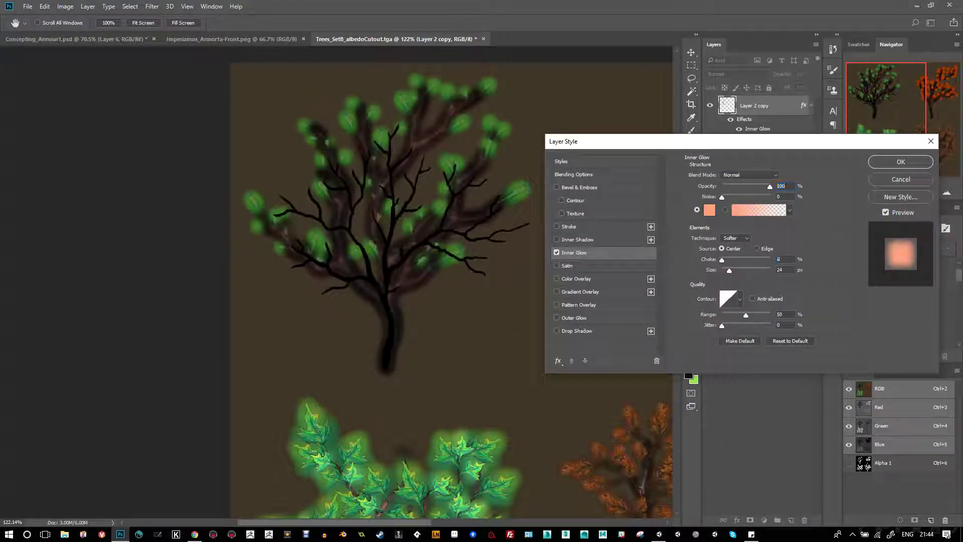
key(Tab)
text(3)
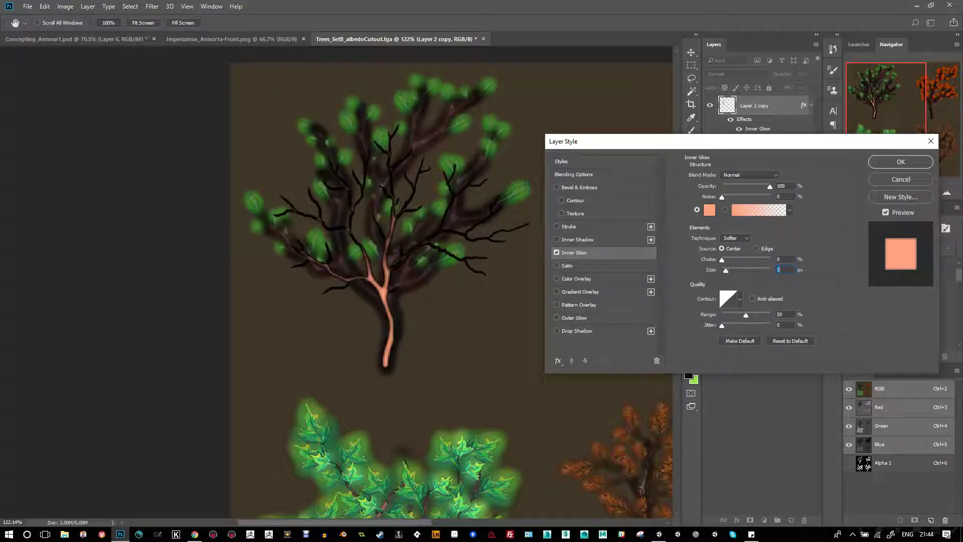
click(709, 210)
text(5f3c2f)
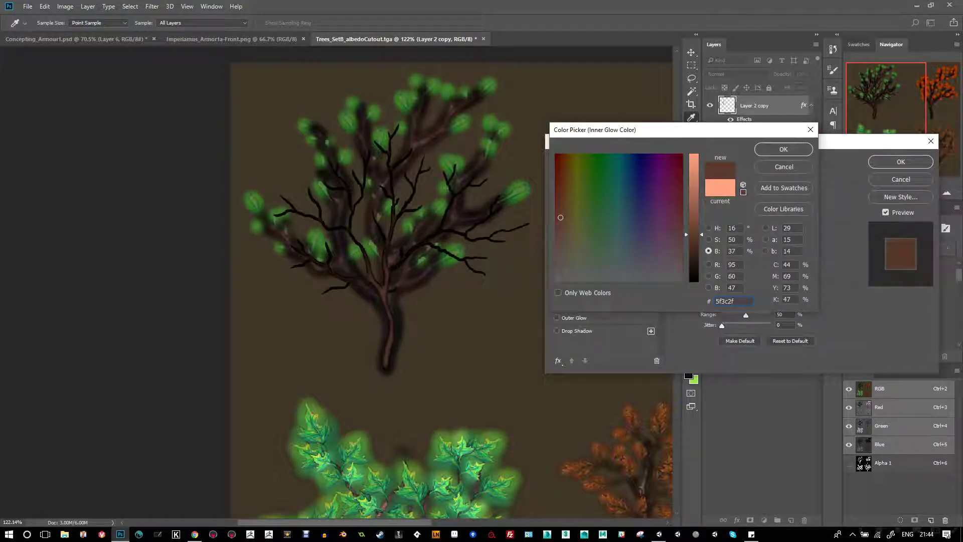
click(784, 149)
- Add a linear Gradient Overlay using the Foreground to Background preset and set its scale to 70%
click(580, 291)
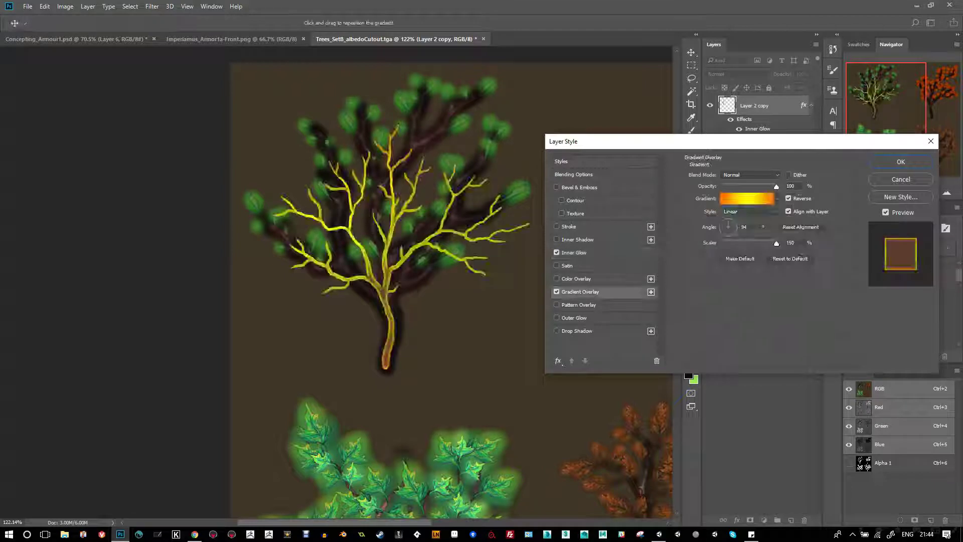
click(750, 211)
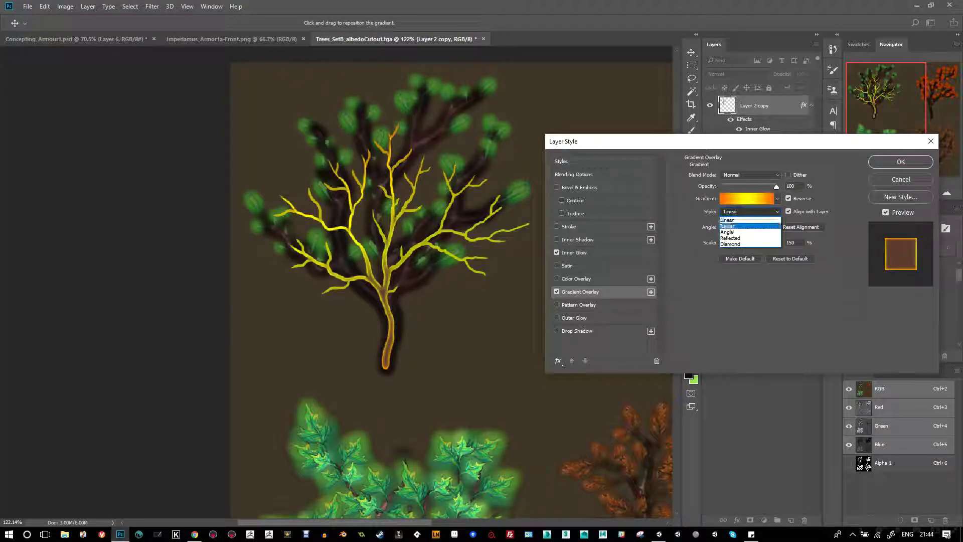
click(737, 219)
click(746, 198)
click(392, 134)
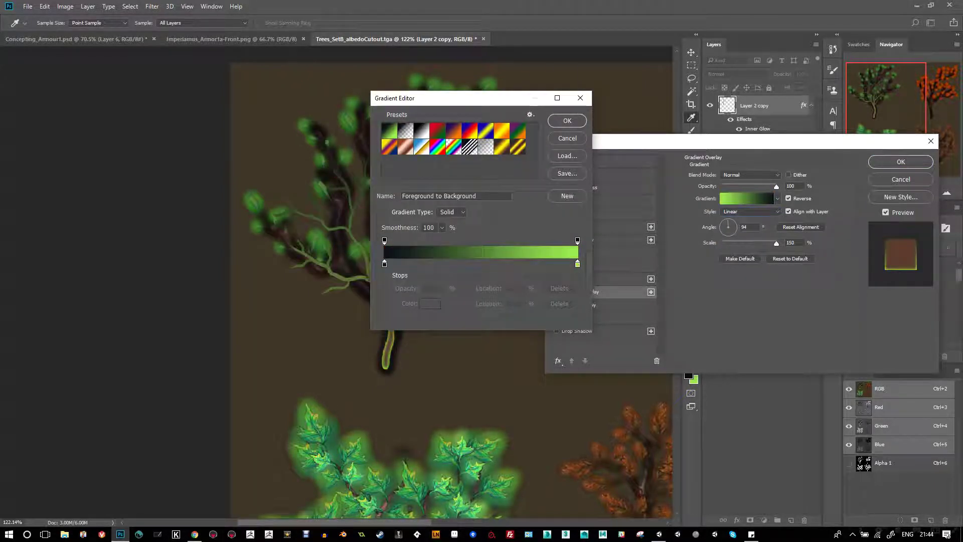
click(565, 120)
drag(776, 243, 743, 242)
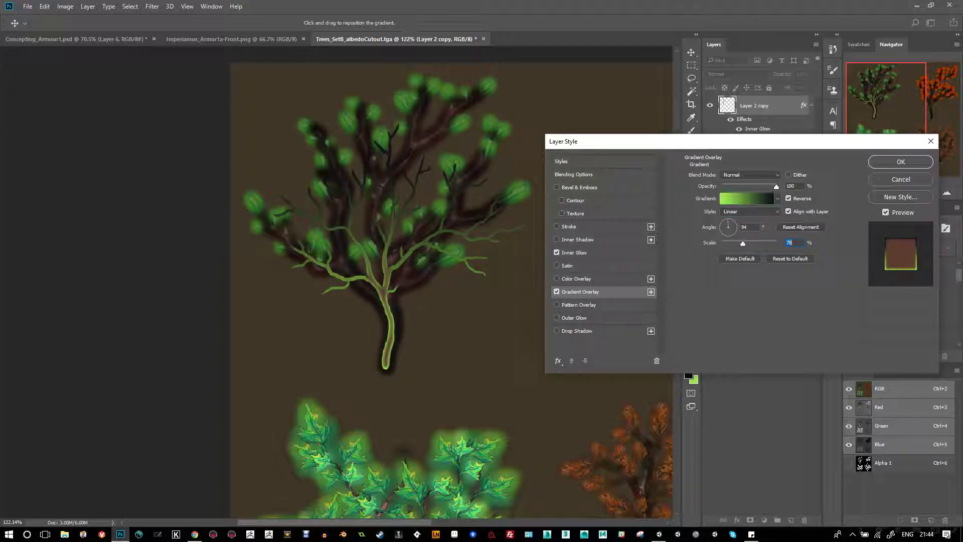
- Lower the gradient overlay's opacity to about 16%, apply the effects, and rasterize the layer style of Layer 2 copy
drag(776, 186, 727, 186)
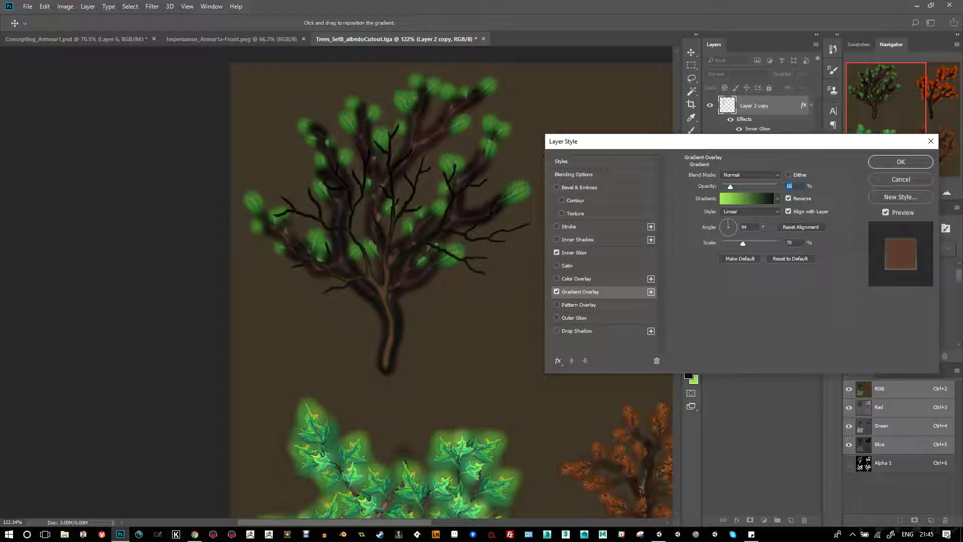
drag(729, 187, 730, 187)
click(900, 162)
right_click(746, 105)
click(796, 215)
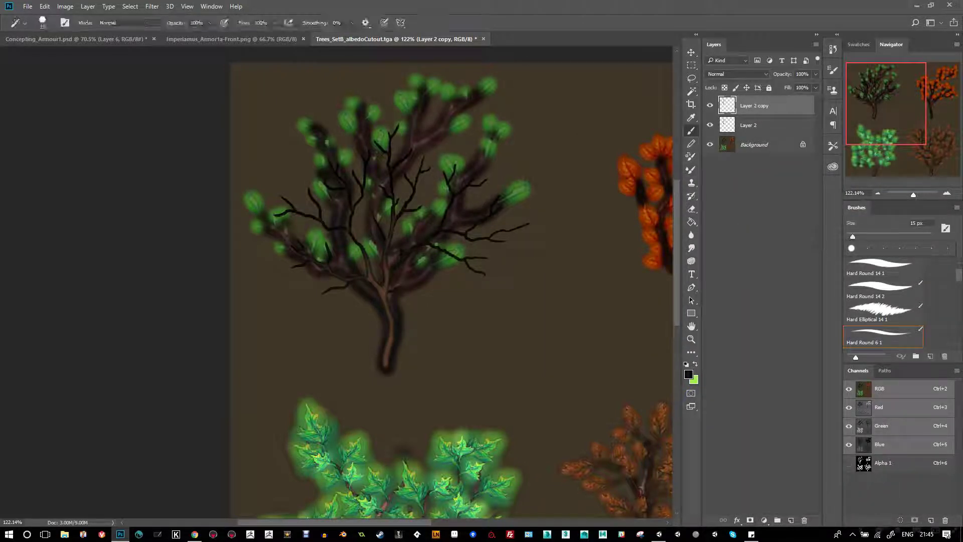
- Lock the copy's transparent pixels and set up a green Soft Round brush at 152 px and 10% opacity
click(691, 131)
key(x)
key(bracketright)
key(bracketright)
key(slash)
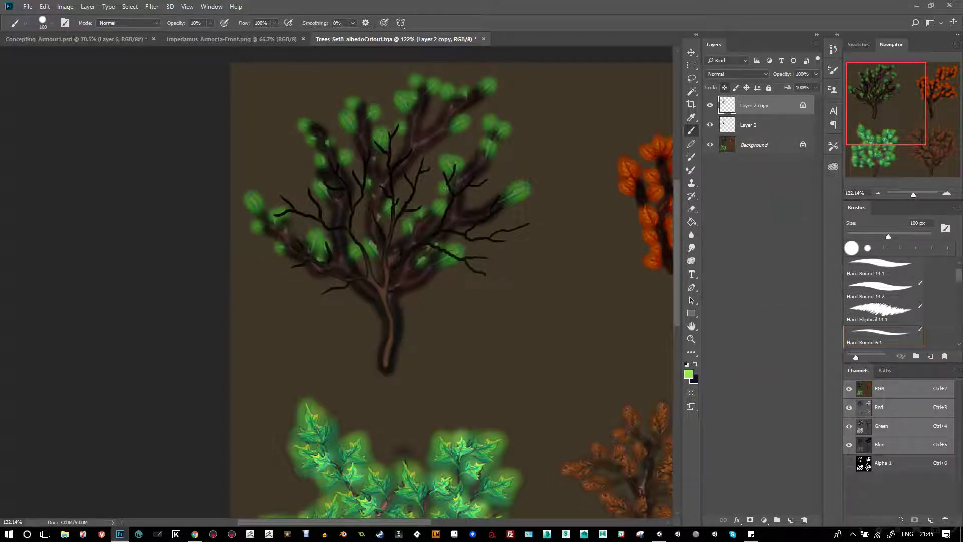
right_click(462, 206)
click(547, 301)
key(Return)
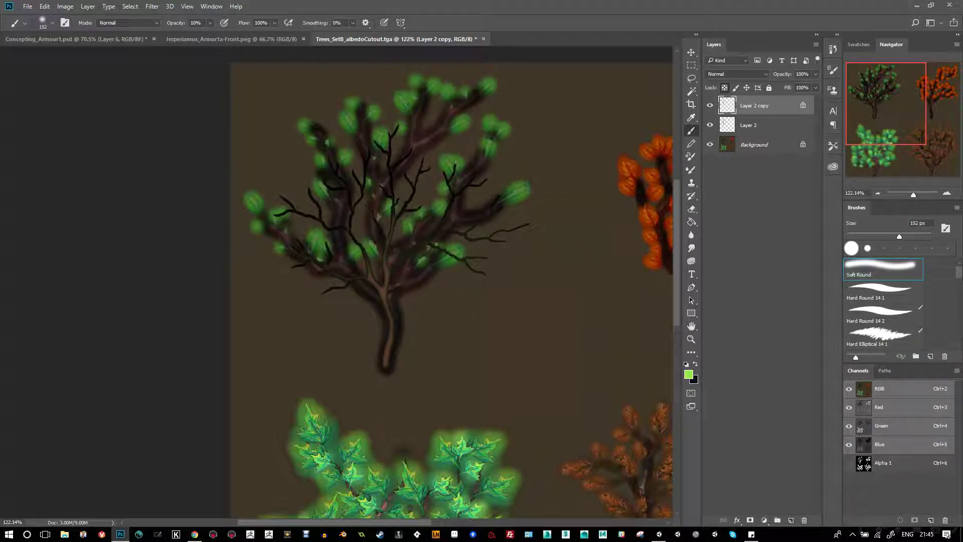
- Tint the trunk and main branches green, raising the brush opacity to 20%
drag(390, 134, 301, 285)
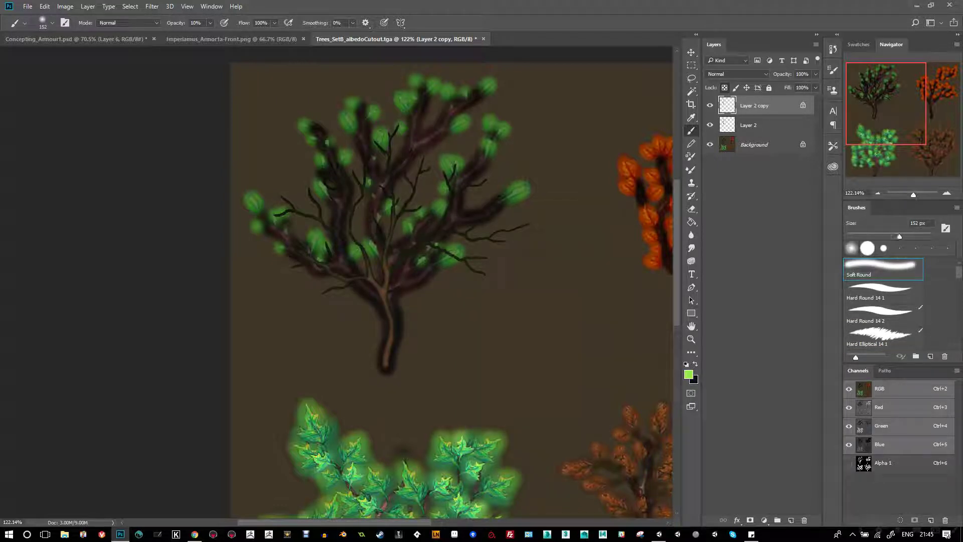
key(2)
mouse_move(387, 368)
mouse_down()
mouse_move(388, 289)
mouse_move(341, 211)
mouse_up()
drag(369, 190, 389, 146)
mouse_move(387, 369)
mouse_down()
mouse_move(374, 256)
mouse_move(466, 229)
mouse_up()
drag(448, 254, 467, 261)
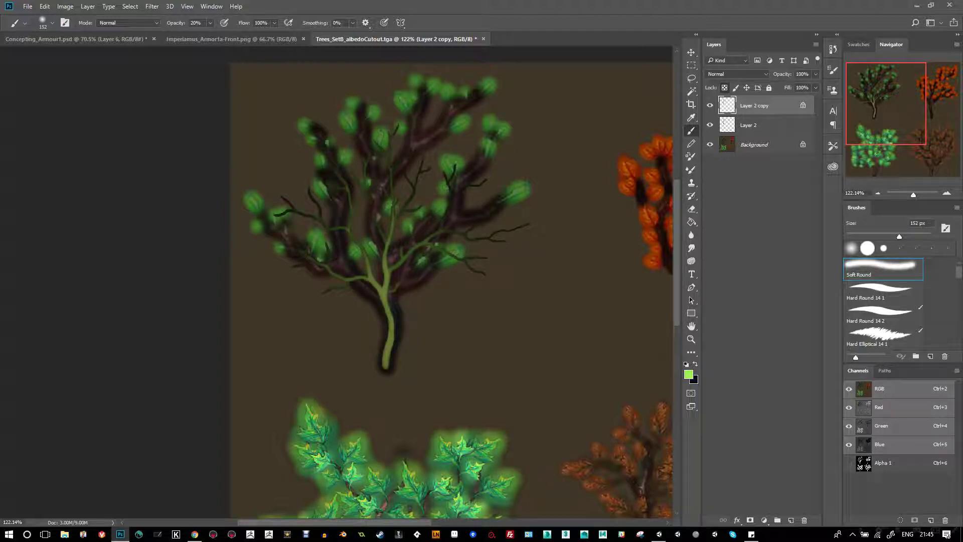
- Unlock and hide the background layer, and fill a new layer above it with off-white
click(802, 144)
click(710, 145)
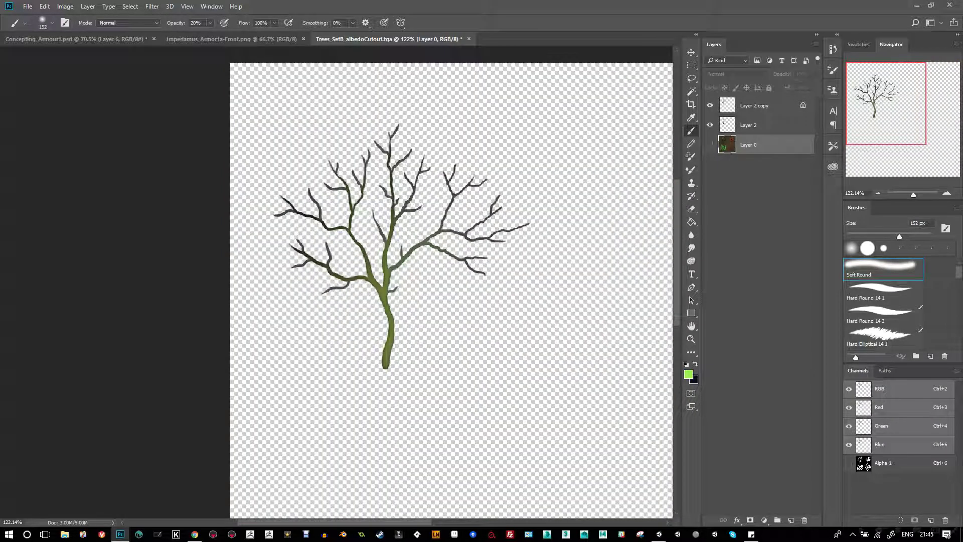
click(791, 520)
key(g)
click(688, 374)
click(602, 151)
click(783, 149)
key(alt+BackSpace)
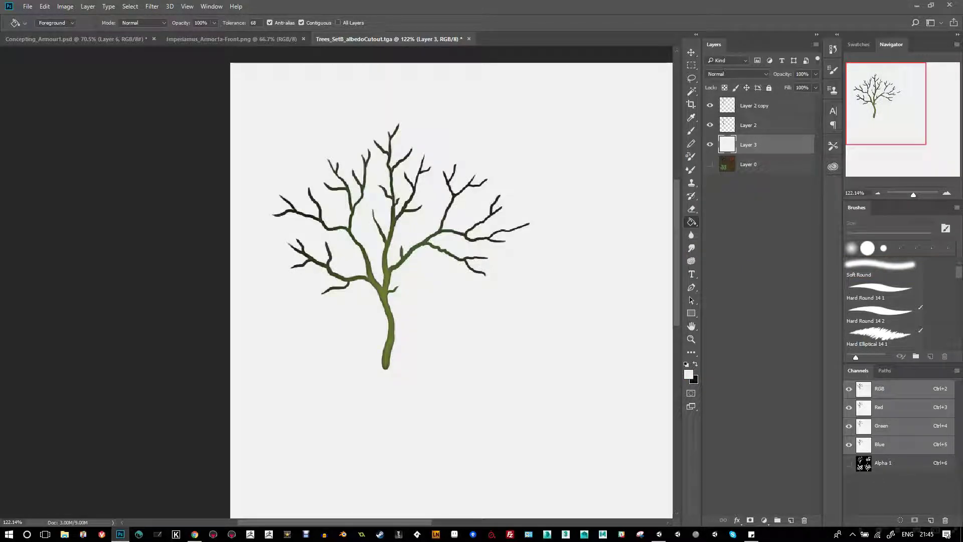
- Lock the off-white Layer 3
key(alt+])
key(alt+])
key(alt+[)
key(alt+[)
key(ctrl+/)
key(alt+])
key(alt+])
key(alt+[)
key(alt+[)
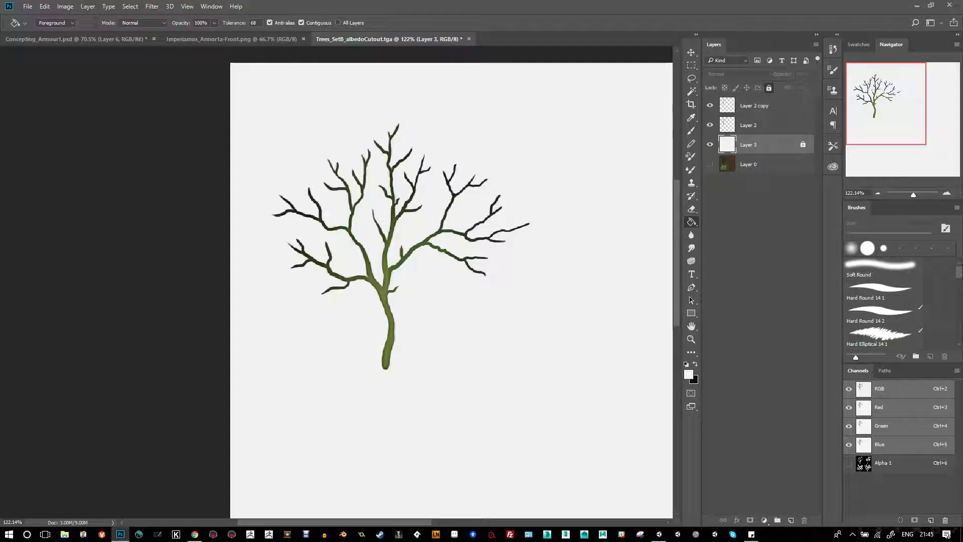
- Unlock Layer 3 to lower its opacity to 58%, lock it again, and select Layer 2 copy
key(ctrl+/)
key(5)
key(8)
key(Return)
key(ctrl+/)
key(alt+])
key(alt+])
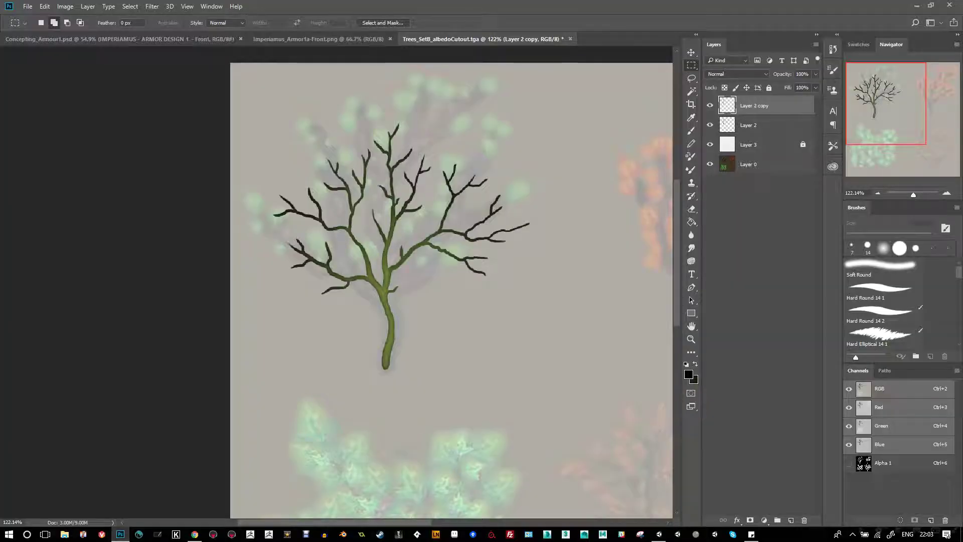
- Create a new layer above the branches and set the foreground colour to dark green #226533 for the brush
key(ctrl+shift+alt+n)
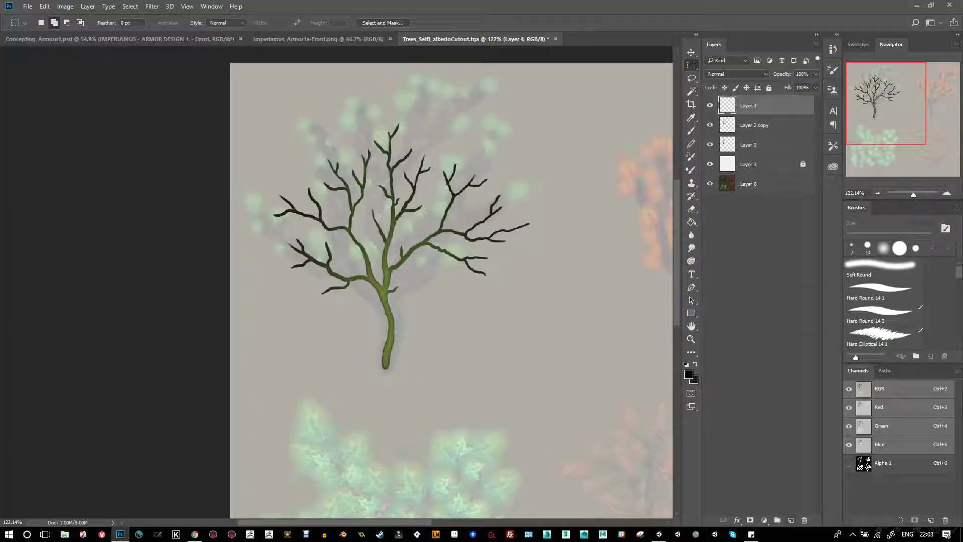
key(b)
click(688, 374)
mouse_move(694, 279)
mouse_down()
mouse_move(693, 178)
mouse_move(693, 205)
mouse_up()
click(607, 166)
click(608, 169)
drag(609, 169, 603, 196)
drag(694, 204, 693, 225)
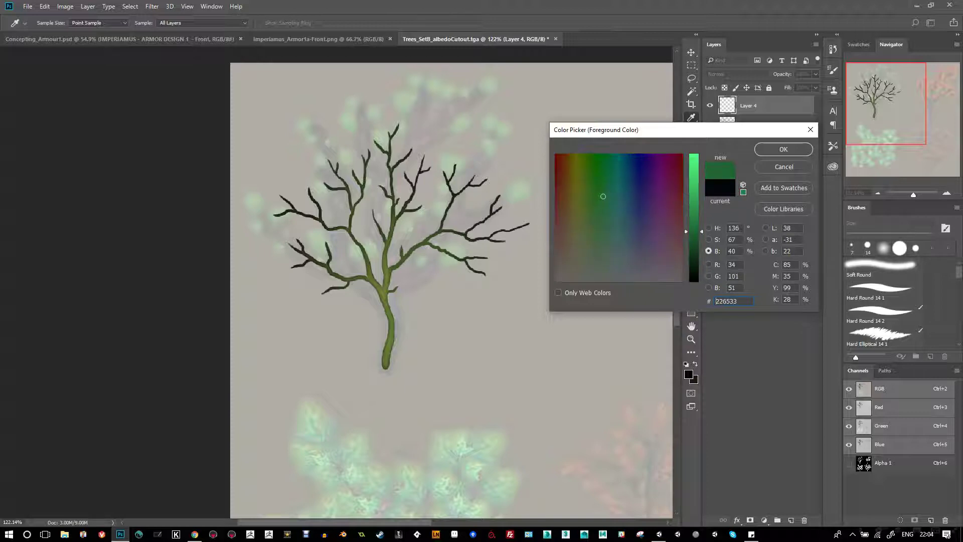
click(783, 149)
key(b)
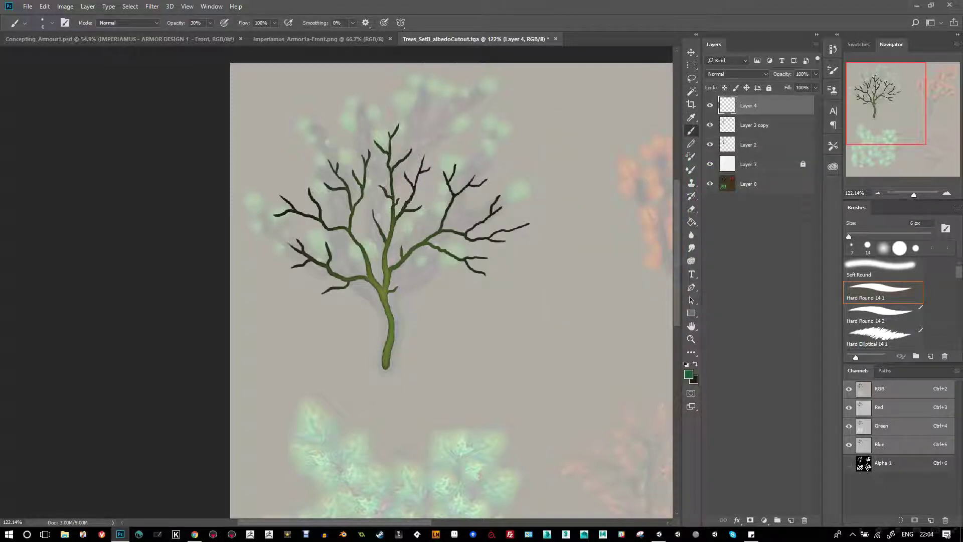
- Paint green needles on the lowest right branch and the two small twigs near the trunk with a 5 px brush
scroll(354, 224, up, 5)
key(bracketleft)
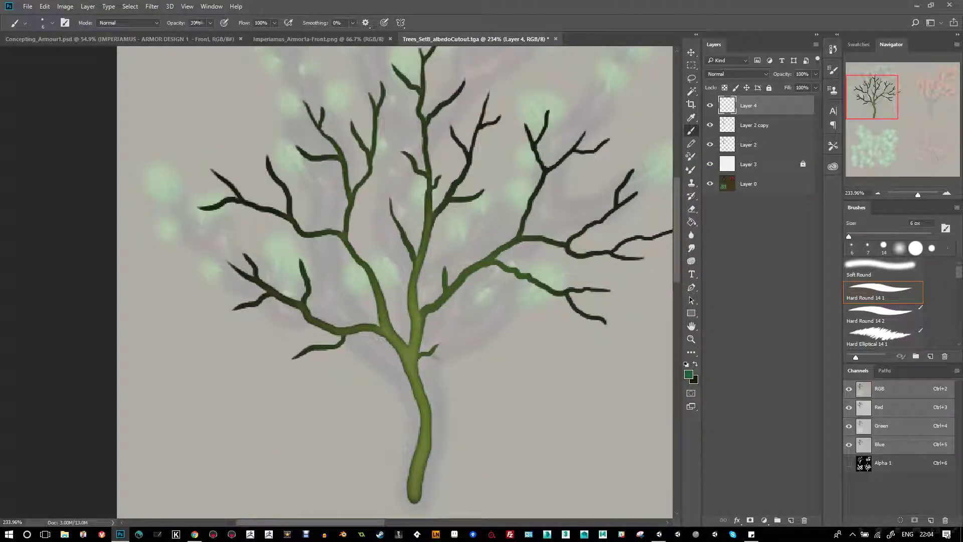
mouse_move(434, 357)
mouse_down()
mouse_move(444, 344)
mouse_move(430, 347)
mouse_up()
drag(444, 270, 440, 253)
mouse_move(546, 294)
mouse_down()
mouse_move(590, 331)
mouse_move(620, 329)
mouse_up()
mouse_move(573, 294)
mouse_down()
mouse_move(619, 327)
mouse_move(580, 294)
mouse_move(624, 294)
mouse_move(615, 279)
mouse_move(564, 285)
mouse_up()
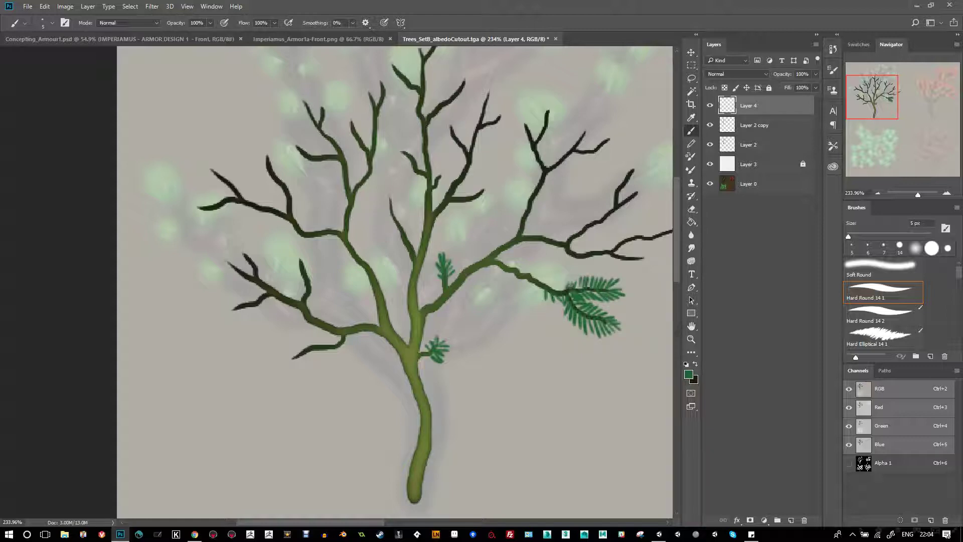
- Paint clusters of green needles along the outer twigs of the tree's remaining right-hand branches
scroll(566, 284, right, 5)
mouse_move(446, 256)
mouse_down()
mouse_move(464, 269)
mouse_move(485, 263)
mouse_move(465, 252)
mouse_move(492, 259)
mouse_move(486, 246)
mouse_move(532, 218)
mouse_up()
drag(459, 238, 470, 222)
mouse_move(467, 234)
mouse_down()
mouse_move(479, 219)
mouse_move(520, 212)
mouse_up()
drag(432, 224, 493, 178)
drag(449, 204, 468, 176)
mouse_move(462, 193)
mouse_down()
mouse_move(479, 172)
mouse_move(456, 161)
mouse_move(471, 148)
mouse_move(478, 175)
mouse_move(483, 154)
mouse_move(554, 241)
mouse_up()
drag(511, 217, 529, 201)
drag(523, 214, 550, 194)
mouse_move(537, 202)
mouse_down()
mouse_move(561, 181)
mouse_move(517, 183)
mouse_move(555, 170)
mouse_up()
drag(495, 210, 496, 184)
drag(512, 196, 513, 166)
drag(530, 177, 525, 159)
mouse_move(514, 211)
mouse_down()
mouse_move(494, 199)
mouse_move(501, 191)
mouse_up()
mouse_move(533, 189)
mouse_down()
mouse_move(517, 177)
mouse_move(520, 168)
mouse_move(473, 179)
mouse_move(477, 166)
mouse_up()
drag(494, 168, 482, 146)
drag(492, 156, 485, 141)
drag(476, 185, 468, 167)
mouse_move(482, 174)
mouse_down()
mouse_move(475, 139)
mouse_move(462, 161)
mouse_up()
mouse_move(470, 180)
mouse_down()
mouse_move(459, 151)
mouse_move(452, 178)
mouse_up()
drag(464, 184, 452, 149)
drag(465, 169, 455, 156)
drag(475, 217, 464, 206)
mouse_move(473, 210)
mouse_down()
mouse_move(461, 196)
mouse_move(470, 193)
mouse_up()
drag(483, 208, 473, 194)
drag(469, 203, 461, 196)
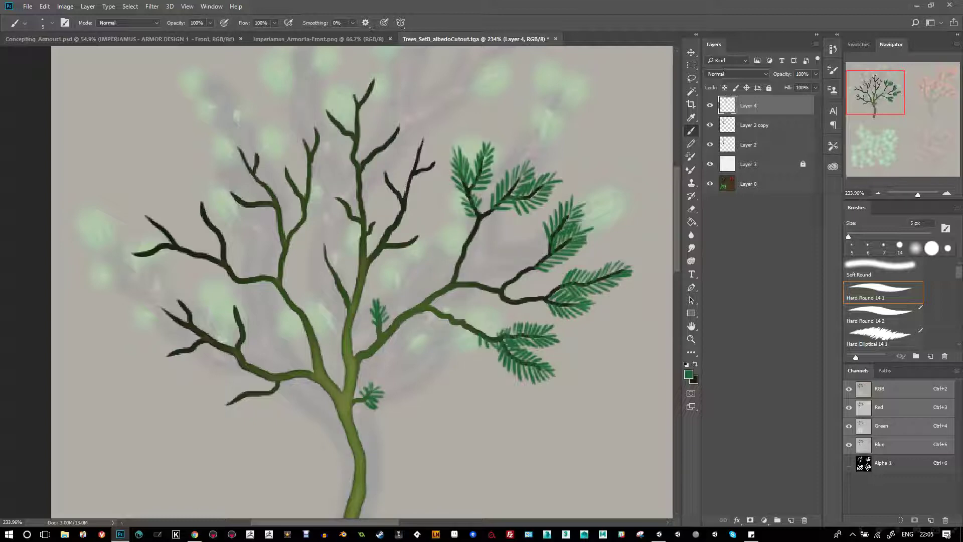
- Paint green needles on the central branch's right fork and on the small twigs along its lower half
drag(399, 244, 406, 225)
mouse_move(402, 243)
mouse_down()
mouse_move(409, 226)
mouse_move(423, 224)
mouse_up()
drag(406, 241, 437, 233)
mouse_move(399, 249)
mouse_down()
mouse_move(391, 256)
mouse_move(439, 246)
mouse_up()
mouse_move(423, 169)
mouse_down()
mouse_move(427, 154)
mouse_move(456, 153)
mouse_up()
drag(424, 184, 449, 168)
mouse_move(427, 173)
mouse_down()
mouse_move(456, 162)
mouse_move(422, 129)
mouse_move(430, 106)
mouse_move(437, 141)
mouse_move(440, 124)
mouse_up()
drag(400, 192, 386, 157)
drag(389, 174, 377, 150)
drag(394, 161, 388, 153)
drag(384, 173, 371, 166)
drag(385, 185, 373, 177)
mouse_move(394, 200)
mouse_down()
mouse_move(383, 189)
mouse_move(459, 166)
mouse_move(450, 172)
mouse_up()
drag(432, 208, 443, 194)
drag(415, 255, 384, 190)
mouse_move(399, 252)
mouse_down()
mouse_move(377, 204)
mouse_move(407, 267)
mouse_move(419, 230)
mouse_move(409, 205)
mouse_move(423, 210)
mouse_up()
drag(450, 239, 439, 220)
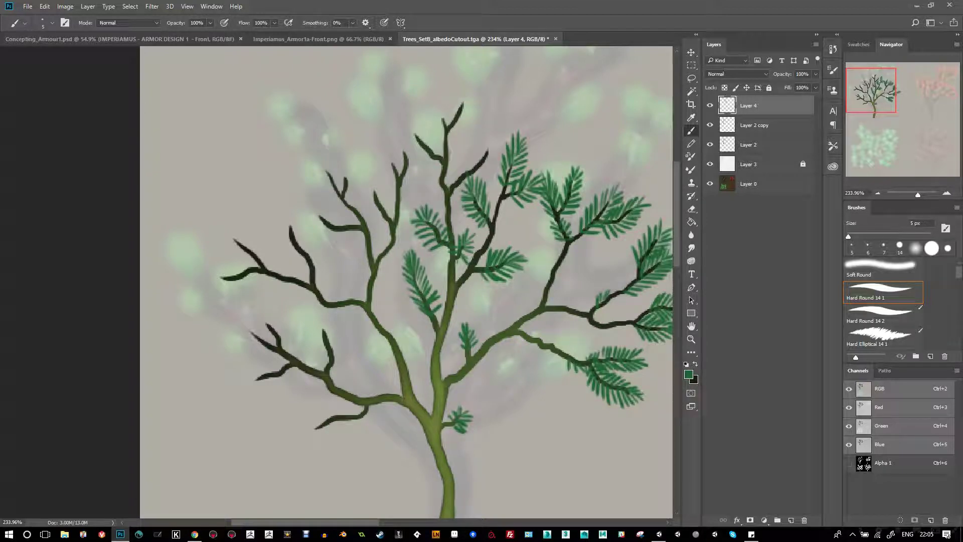
- Paint green needles on the upper right twig of the central branch and on both twigs at its tip
mouse_move(459, 175)
mouse_down()
mouse_move(493, 136)
mouse_move(491, 144)
mouse_up()
drag(463, 179, 475, 173)
drag(493, 160, 477, 173)
drag(501, 129, 491, 152)
drag(452, 251, 456, 291)
mouse_move(449, 168)
mouse_down()
mouse_move(434, 162)
mouse_move(446, 159)
mouse_move(448, 144)
mouse_up()
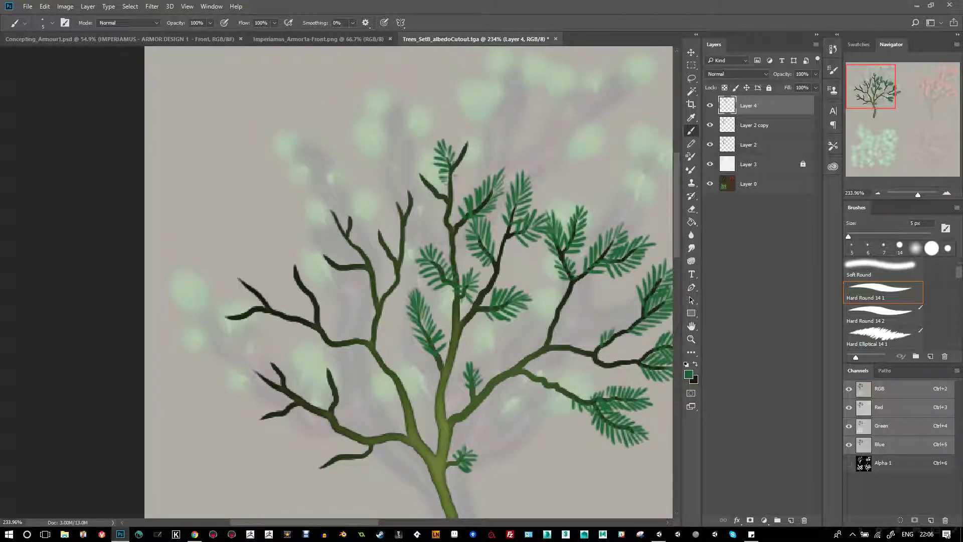
mouse_move(463, 157)
mouse_down()
mouse_move(475, 139)
mouse_move(434, 146)
mouse_move(422, 118)
mouse_move(402, 114)
mouse_up()
scroll(409, 281, down, 1)
drag(424, 151, 396, 125)
mouse_move(431, 168)
mouse_down()
mouse_move(398, 136)
mouse_move(416, 157)
mouse_up()
- Paint green needles on the tips and side twigs of the tree's upper left branch
mouse_move(407, 191)
mouse_down()
mouse_move(388, 151)
mouse_move(393, 188)
mouse_move(385, 169)
mouse_up()
drag(393, 224, 373, 167)
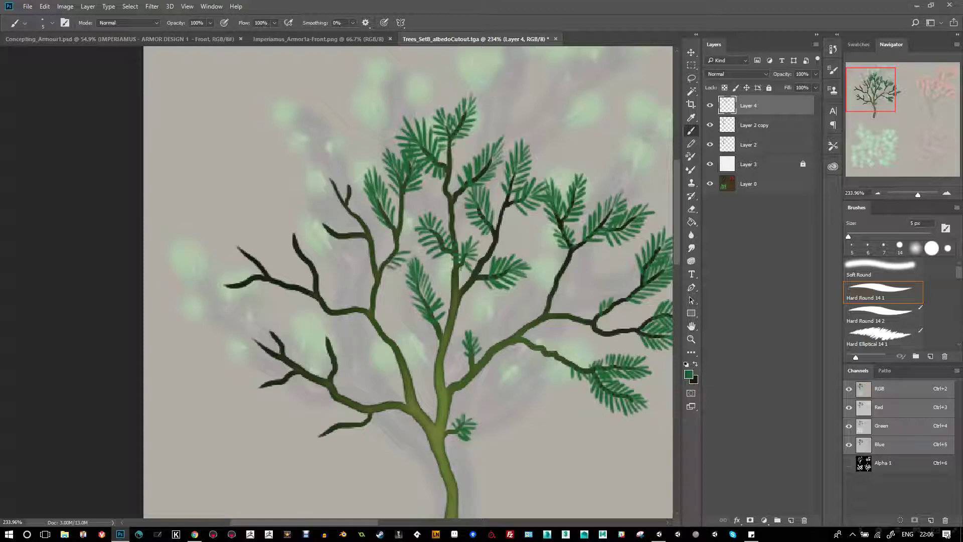
drag(371, 230, 354, 197)
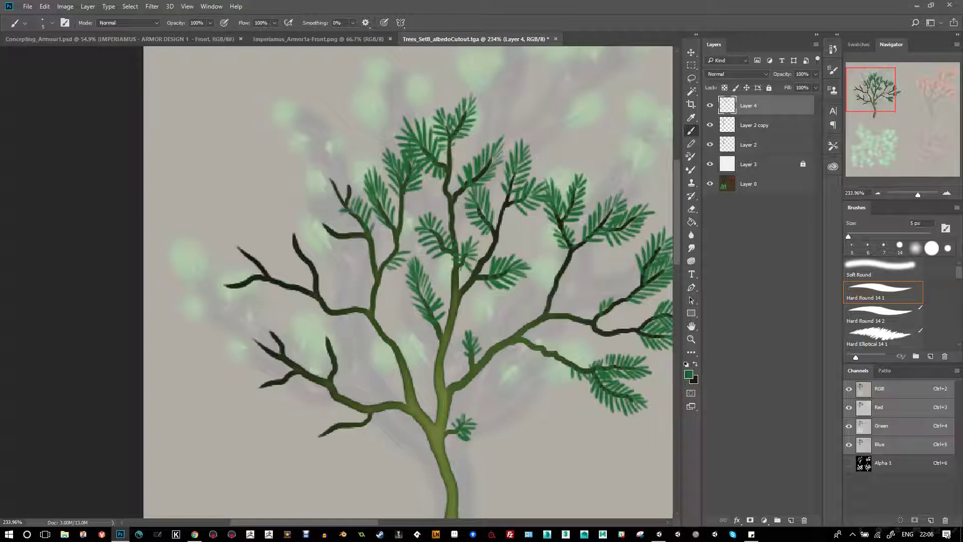
drag(361, 192, 350, 160)
mouse_move(333, 192)
mouse_down()
mouse_move(312, 164)
mouse_move(335, 170)
mouse_up()
drag(341, 196, 359, 140)
drag(370, 197, 350, 177)
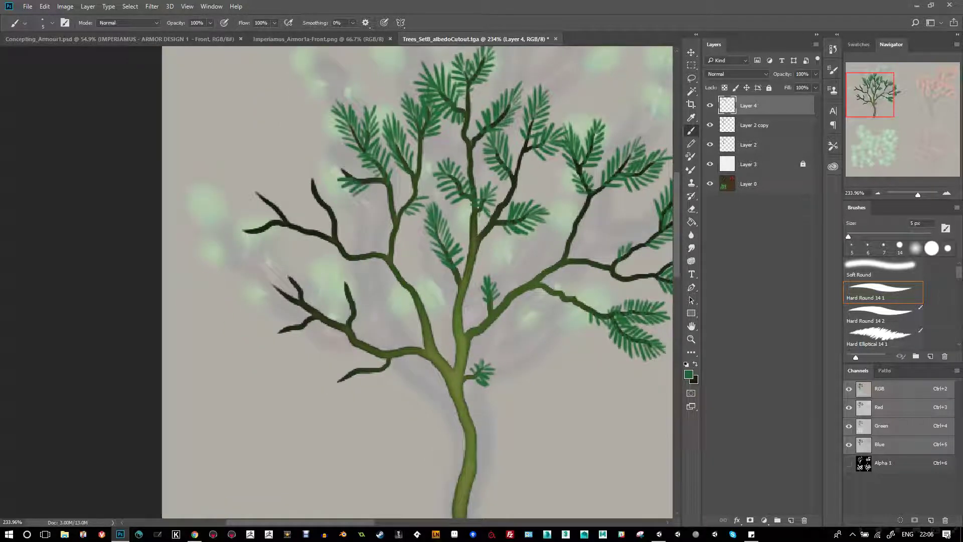
- Cover the upper left branch's short side twig and the neighbouring upright twig of the outer left branch with green needles
drag(341, 216, 328, 194)
drag(335, 215, 317, 171)
drag(322, 193, 310, 159)
drag(326, 214, 302, 189)
drag(314, 197, 299, 176)
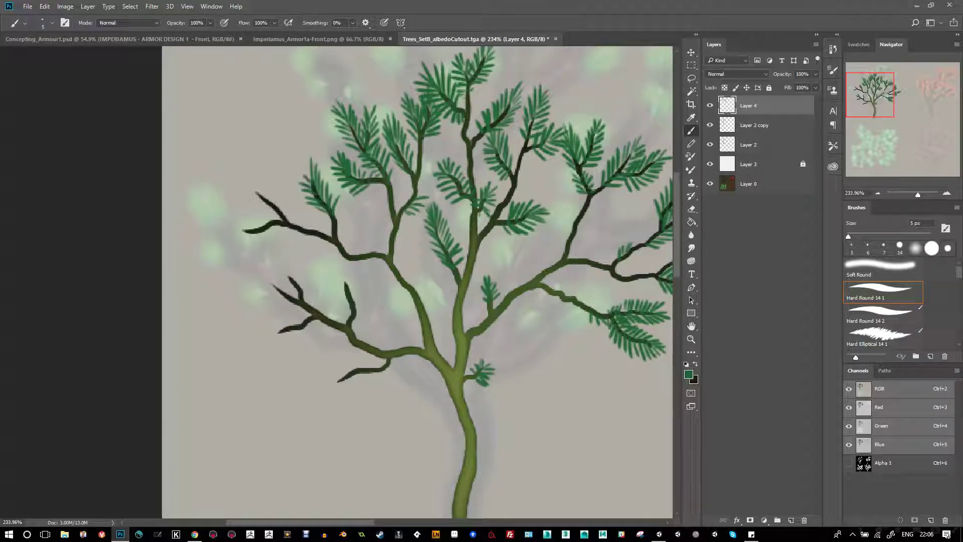
- Paint green needles on the outer left branch's two forked tips and add a small cluster near its lower bend
drag(318, 231, 302, 212)
drag(315, 232, 276, 192)
mouse_move(279, 207)
mouse_down()
mouse_move(247, 179)
mouse_move(263, 217)
mouse_move(244, 187)
mouse_up()
drag(252, 190, 236, 174)
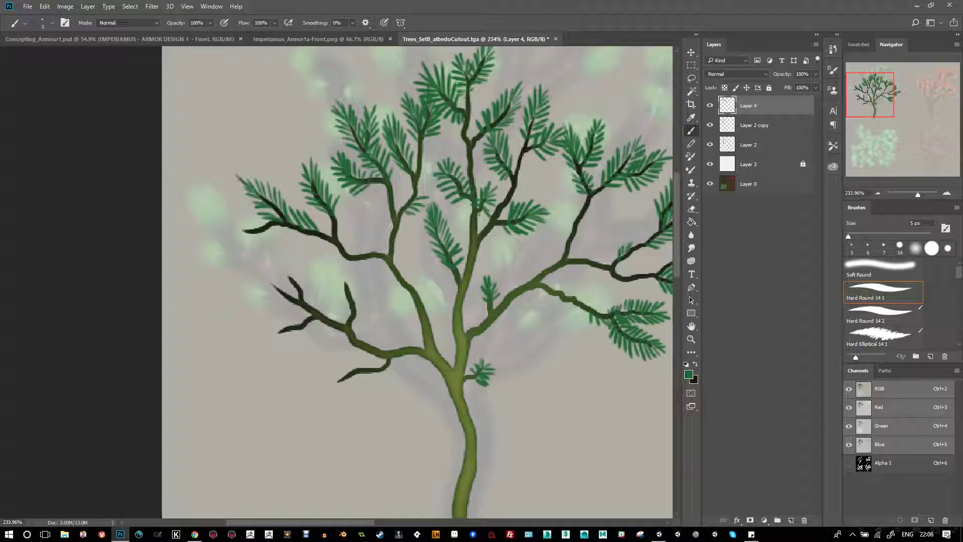
drag(269, 220, 237, 230)
mouse_move(249, 223)
mouse_down()
mouse_move(219, 228)
mouse_move(255, 244)
mouse_up()
drag(266, 226, 237, 241)
drag(341, 255, 324, 267)
drag(347, 253, 332, 269)
- Paint green needles on the upright twig and the upper forked tips of the lower left branch
mouse_move(381, 321)
mouse_down()
mouse_move(351, 251)
mouse_move(324, 246)
mouse_move(326, 236)
mouse_up()
drag(336, 197, 323, 235)
mouse_move(321, 194)
mouse_down()
mouse_move(315, 208)
mouse_move(319, 200)
mouse_up()
drag(320, 233, 306, 243)
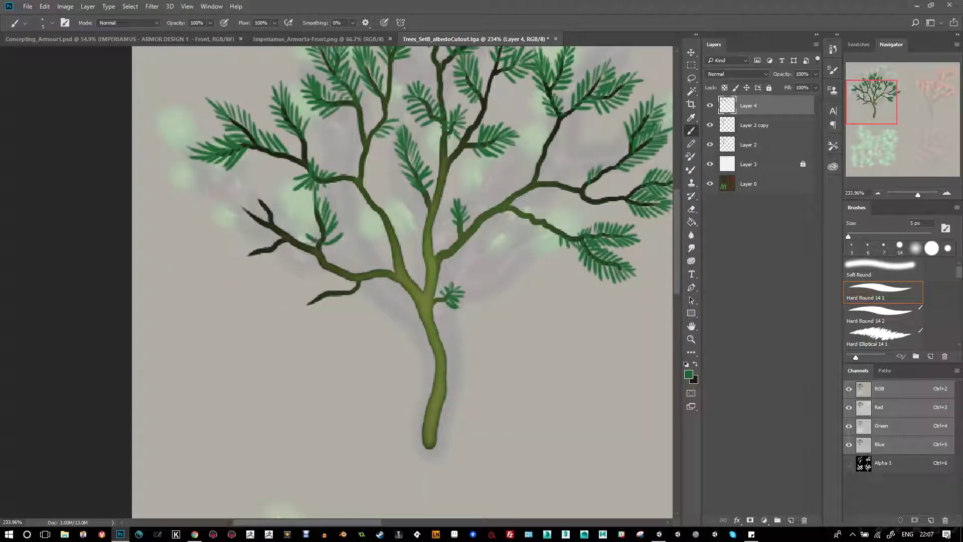
mouse_move(315, 191)
mouse_down()
mouse_move(305, 222)
mouse_move(264, 184)
mouse_move(251, 184)
mouse_up()
drag(260, 201, 242, 182)
drag(260, 221, 235, 194)
drag(240, 204, 224, 189)
drag(269, 235, 246, 225)
drag(256, 226, 231, 218)
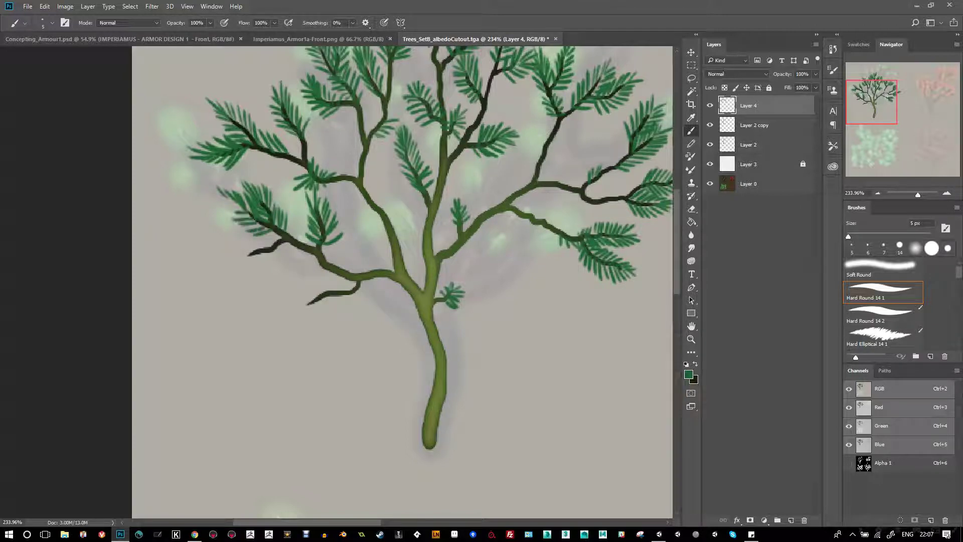
- Finish the first tree's needles on the lower left branch's remaining side twig and on its lowest twig
mouse_move(273, 249)
mouse_down()
mouse_move(249, 236)
mouse_move(236, 242)
mouse_up()
mouse_move(253, 253)
mouse_down()
mouse_move(225, 263)
mouse_move(234, 257)
mouse_up()
drag(277, 251, 251, 274)
drag(260, 256, 235, 274)
drag(322, 293, 304, 287)
mouse_move(316, 297)
mouse_down()
mouse_move(288, 314)
mouse_move(321, 312)
mouse_up()
drag(327, 300, 296, 316)
drag(382, 251, 358, 326)
scroll(341, 301, down, 4)
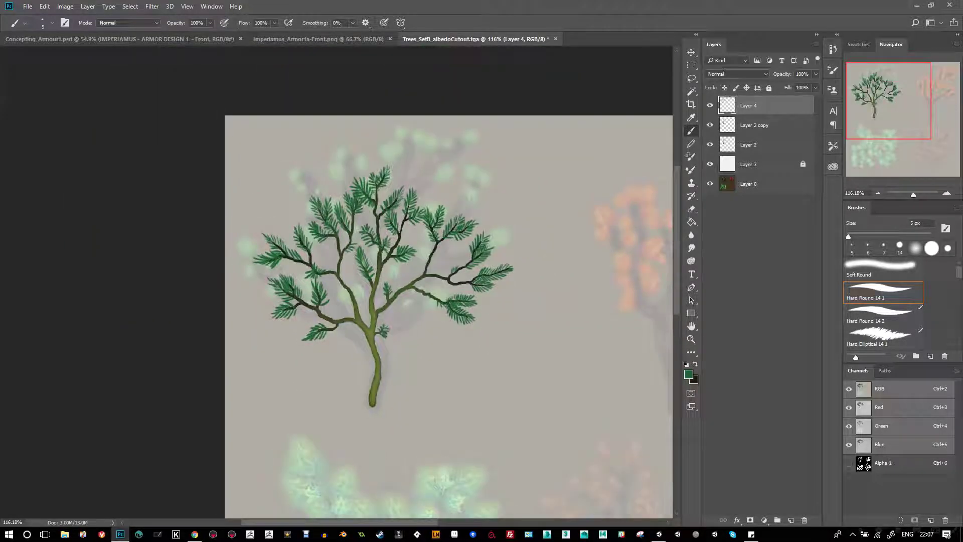
- On Layer 2, sketch a dark trunk with two straight side branches over the upper right tree with an 8 px brush
drag(383, 345, 172, 274)
key(alt+bracketleft)
key(alt+bracketleft)
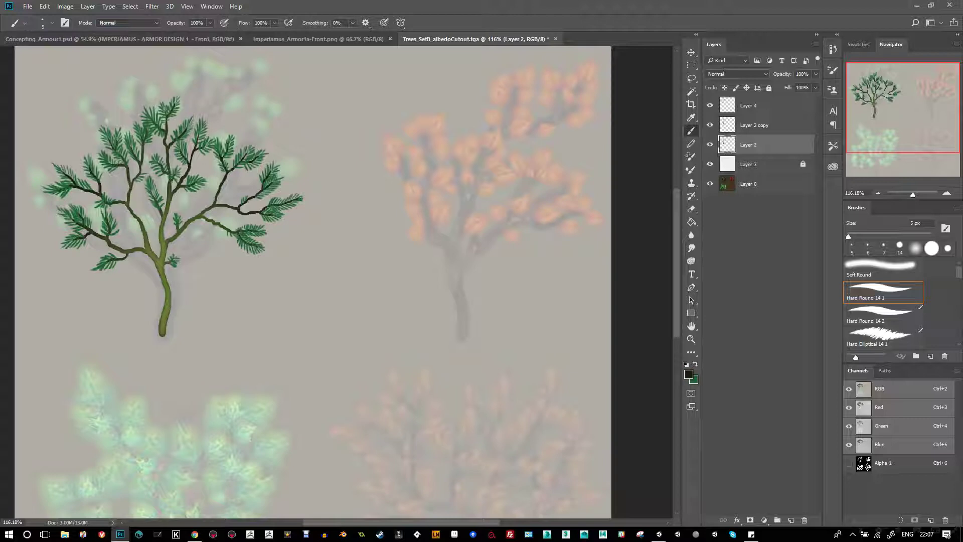
mouse_move(461, 343)
mouse_down()
mouse_move(461, 296)
mouse_move(415, 220)
mouse_up()
key(bracketright)
key(bracketright)
mouse_move(460, 270)
mouse_down()
mouse_move(460, 149)
mouse_move(525, 200)
mouse_up()
- Sketch dark wavy branches over the lower left tree and looping, curly branches over the lower right tree
mouse_move(351, 401)
mouse_down()
mouse_move(374, 276)
mouse_move(441, 96)
mouse_up()
drag(255, 334, 189, 158)
mouse_move(257, 270)
mouse_down()
mouse_move(280, 136)
mouse_move(334, 202)
mouse_move(232, 239)
mouse_up()
mouse_move(439, 357)
mouse_down()
mouse_move(459, 221)
mouse_move(424, 201)
mouse_move(445, 150)
mouse_up()
mouse_move(487, 241)
mouse_down()
mouse_move(514, 188)
mouse_move(561, 192)
mouse_up()
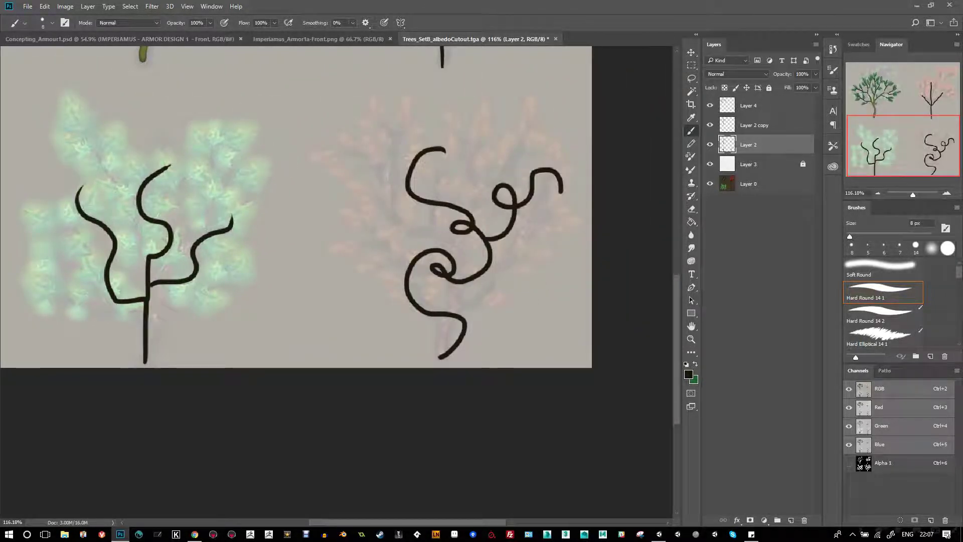
mouse_move(419, 251)
mouse_down()
mouse_move(373, 249)
mouse_move(380, 214)
mouse_move(457, 286)
mouse_up()
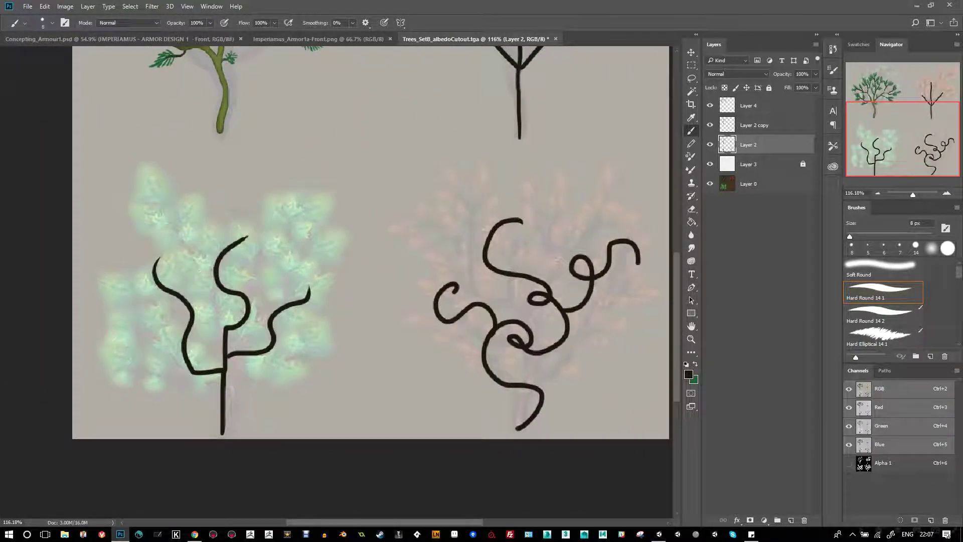
- Make Layer 4 the active layer and set the foreground colour to a bright green
click(753, 125)
scroll(371, 241, up, 5)
click(710, 105)
click(710, 105)
click(748, 105)
key(x)
click(688, 374)
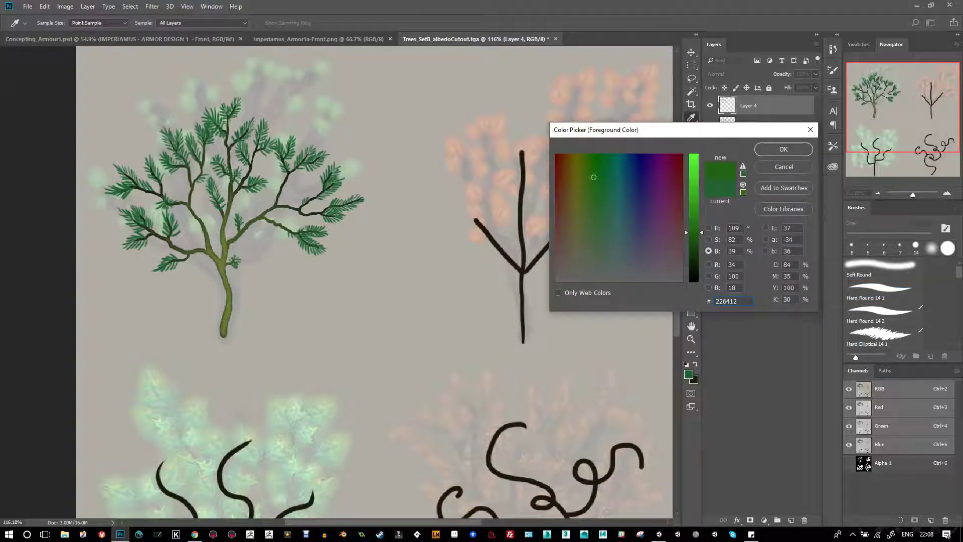
click(784, 148)
- Paint bright green circles as leaves along the trunk and both branches of the upper right tree
drag(475, 218, 490, 239)
drag(503, 253, 518, 213)
drag(514, 195, 529, 183)
drag(531, 142, 526, 143)
drag(550, 231, 548, 232)
drag(564, 232, 572, 243)
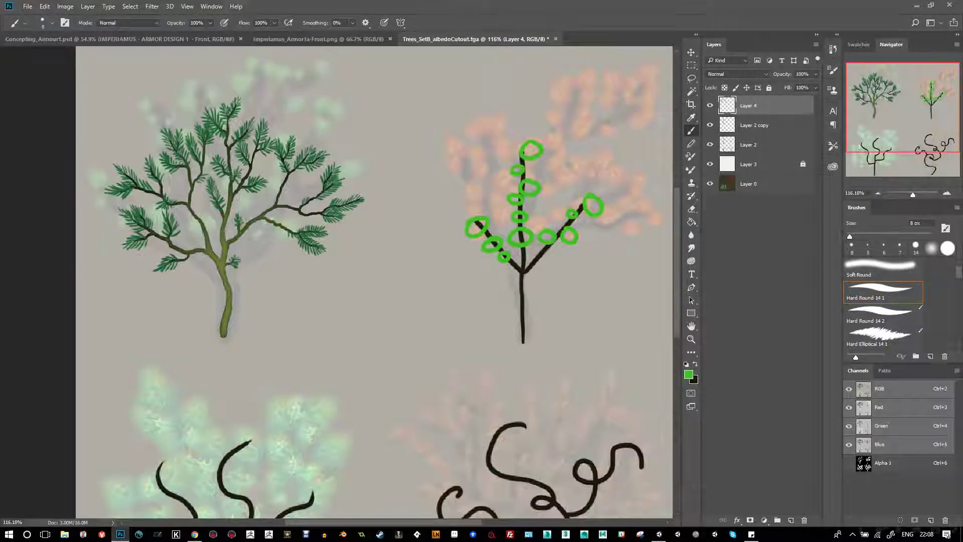
- Set the foreground colour to yellow-green and paint curly leaf strokes along the lower left tree's branches
scroll(373, 281, down, 5)
click(689, 374)
click(690, 211)
click(722, 128)
mouse_move(229, 312)
mouse_down()
mouse_move(198, 289)
mouse_move(206, 274)
mouse_up()
mouse_move(237, 227)
mouse_down()
mouse_move(221, 256)
mouse_move(269, 264)
mouse_move(260, 247)
mouse_up()
drag(262, 295, 275, 330)
mouse_move(301, 322)
mouse_down()
mouse_move(297, 350)
mouse_move(316, 277)
mouse_move(286, 316)
mouse_move(284, 361)
mouse_move(251, 371)
mouse_move(274, 380)
mouse_up()
drag(204, 321, 228, 347)
mouse_move(178, 373)
mouse_down()
mouse_move(156, 351)
mouse_move(173, 294)
mouse_move(134, 326)
mouse_up()
drag(173, 296, 156, 248)
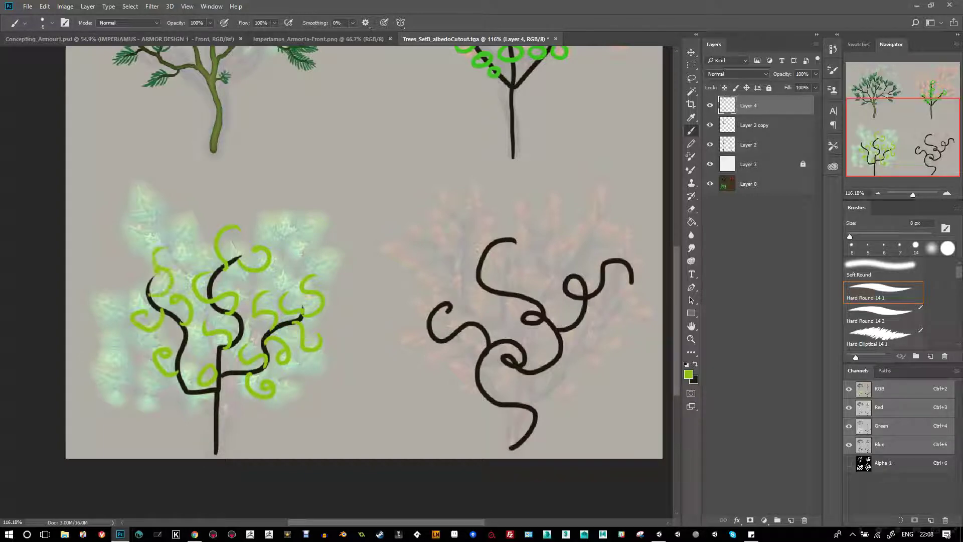
- Set the foreground colour to mustard yellow #c4b531 and paint squiggly leaf shapes along the lower right tree's branches
click(688, 375)
text(c4b531)
click(783, 149)
mouse_move(433, 307)
mouse_down()
mouse_move(419, 334)
mouse_move(471, 326)
mouse_move(453, 305)
mouse_move(532, 300)
mouse_up()
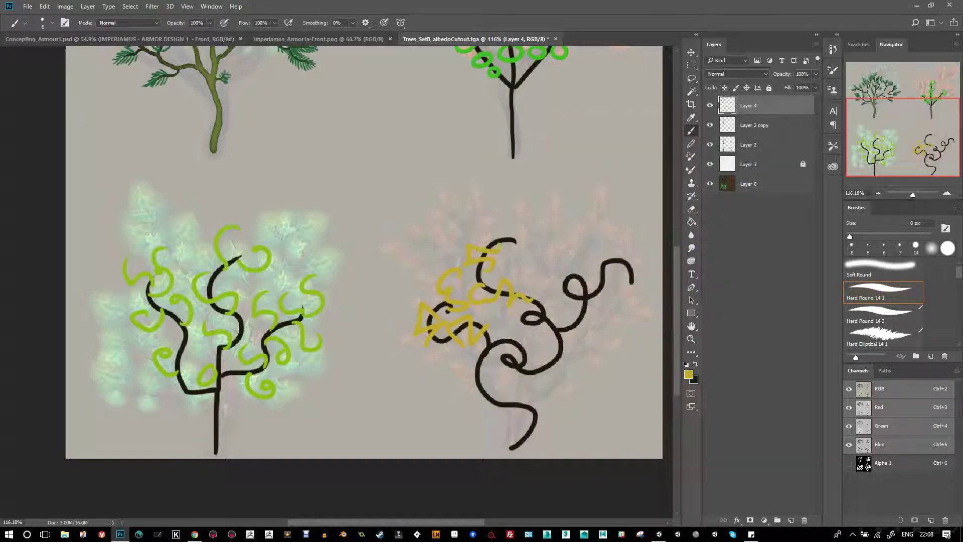
drag(602, 290, 638, 242)
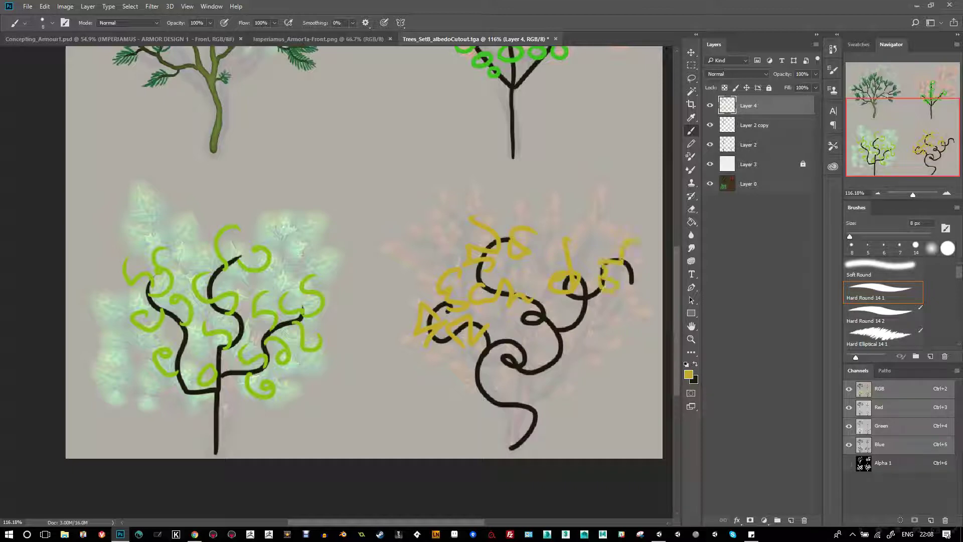
drag(542, 371, 507, 341)
drag(474, 376, 488, 395)
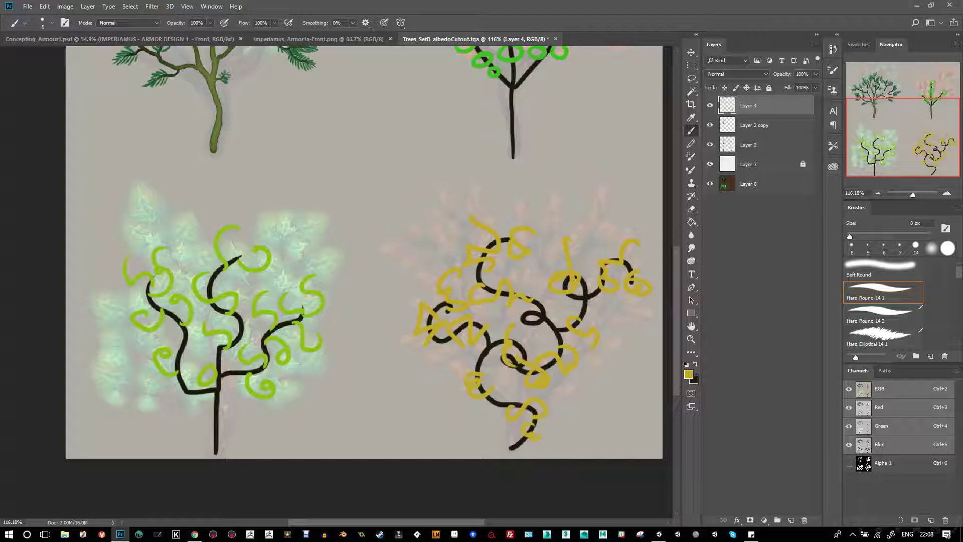
- Hide Layer 3 and Layer 0, and group Layer 4, Layer 2 copy and Layer 2
click(710, 164)
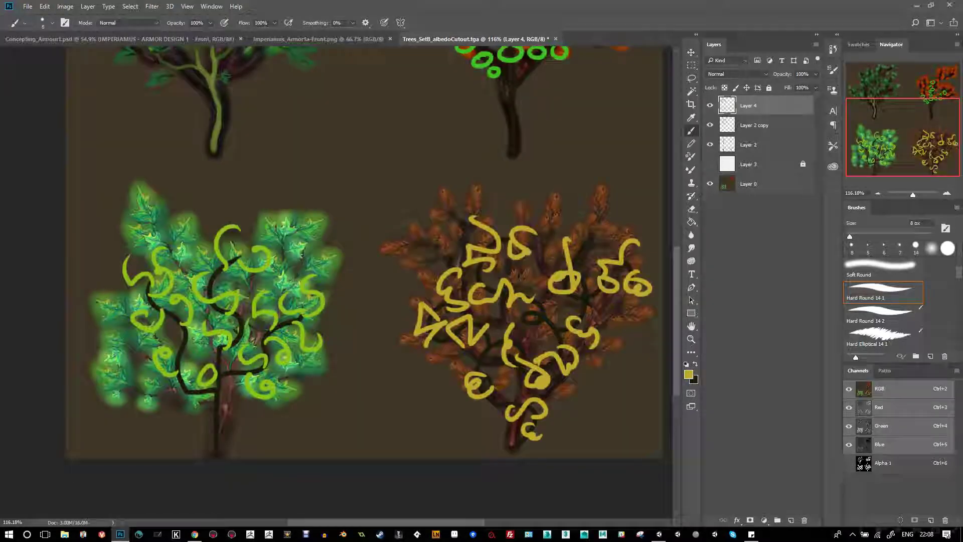
scroll(351, 251, down, 3)
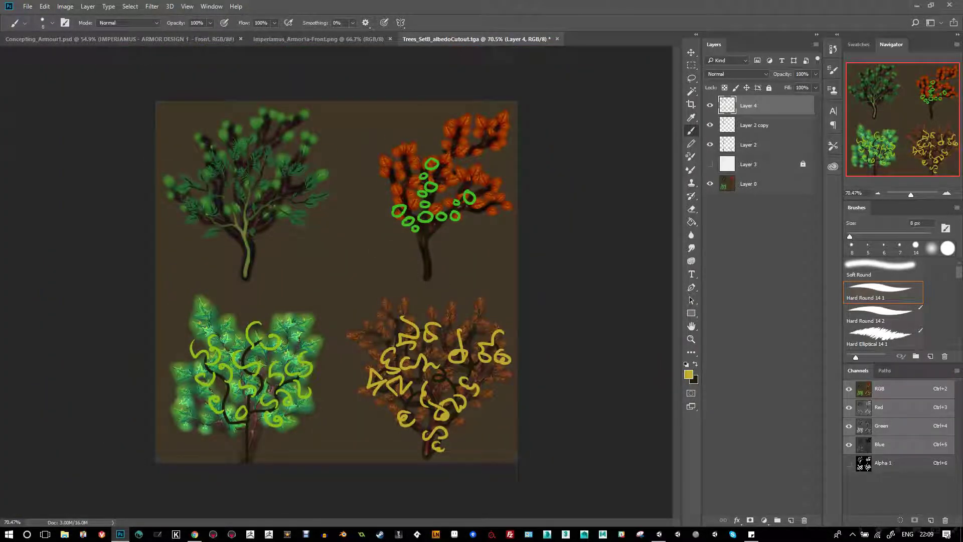
shift+click(749, 144)
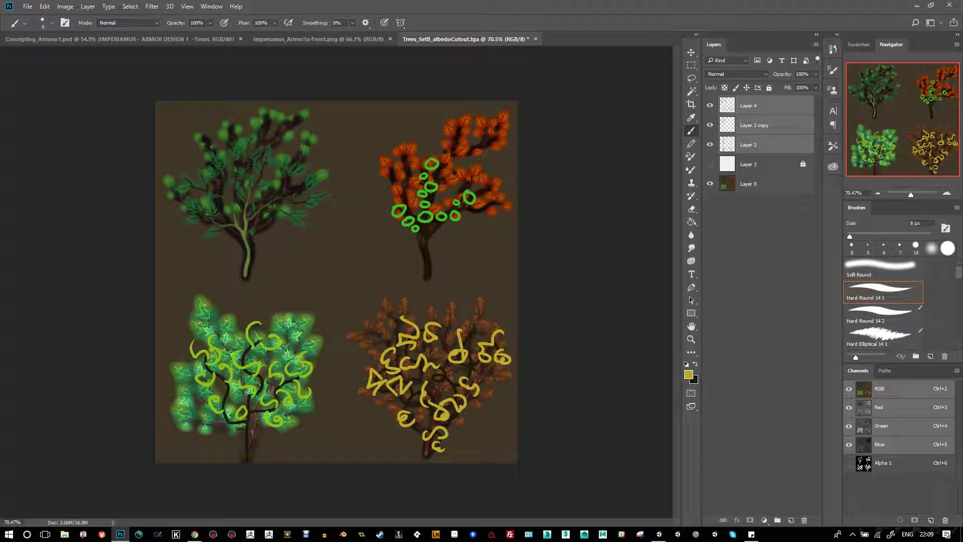
key(ctrl+g)
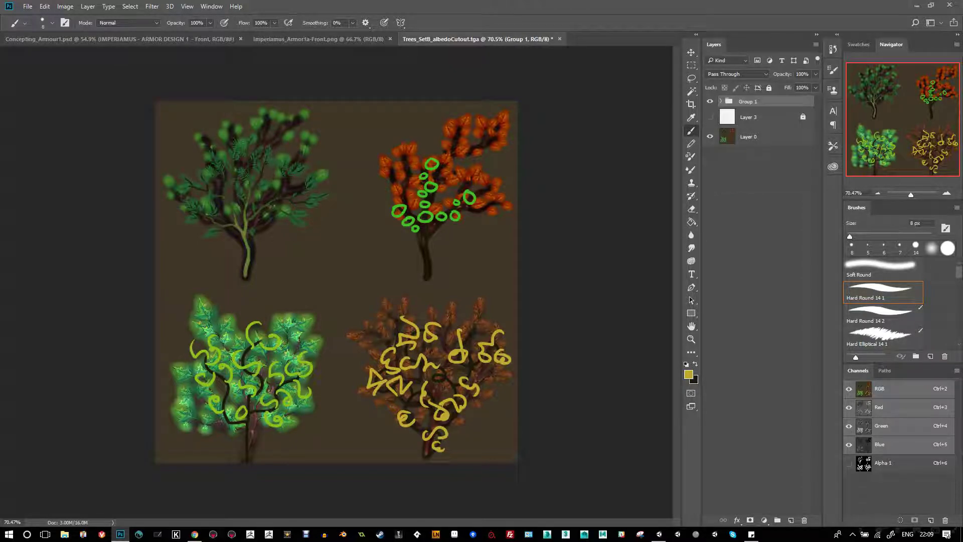
click(710, 136)
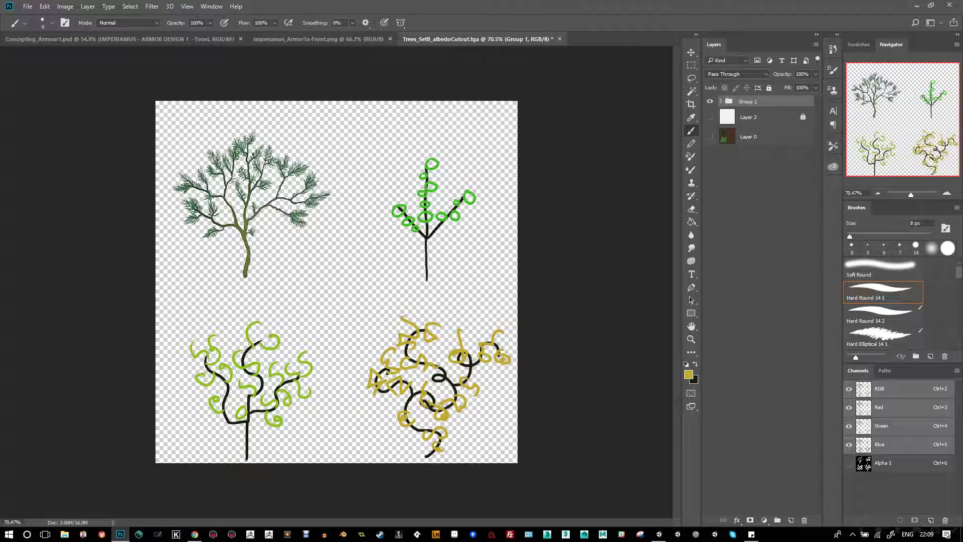
- Save a PNG copy named Trees_SetC_translucentIllum in the TreeSets Textures folder, using the smallest file size option
key(ctrl+shift+s)
key(alt+Down)
key(Return)
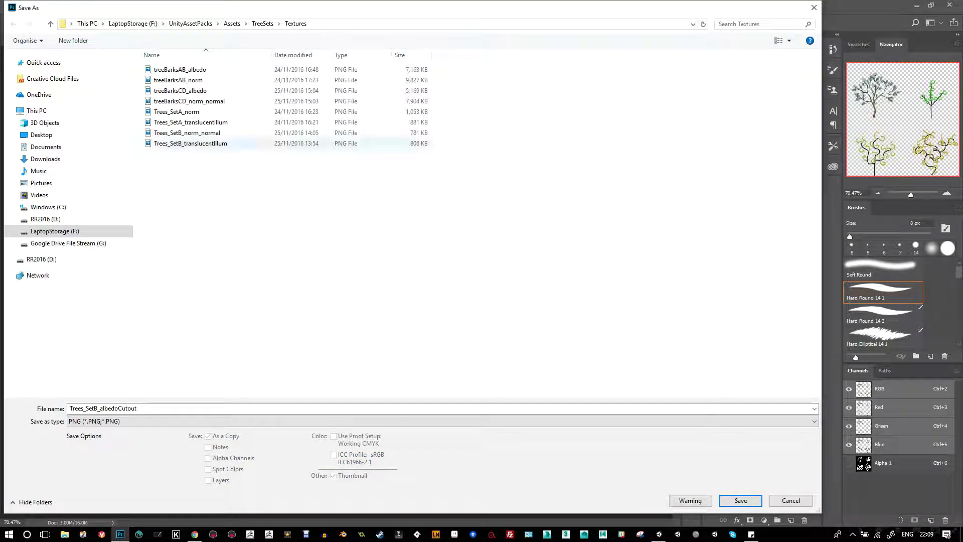
click(177, 111)
click(190, 122)
key(Tab)
text(Trees_SetC)
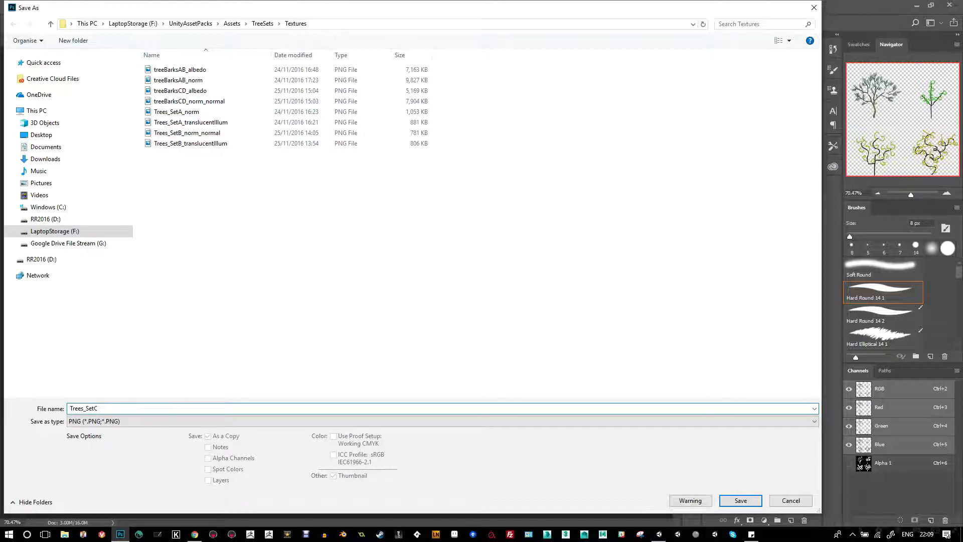
text(_translucentIllum)
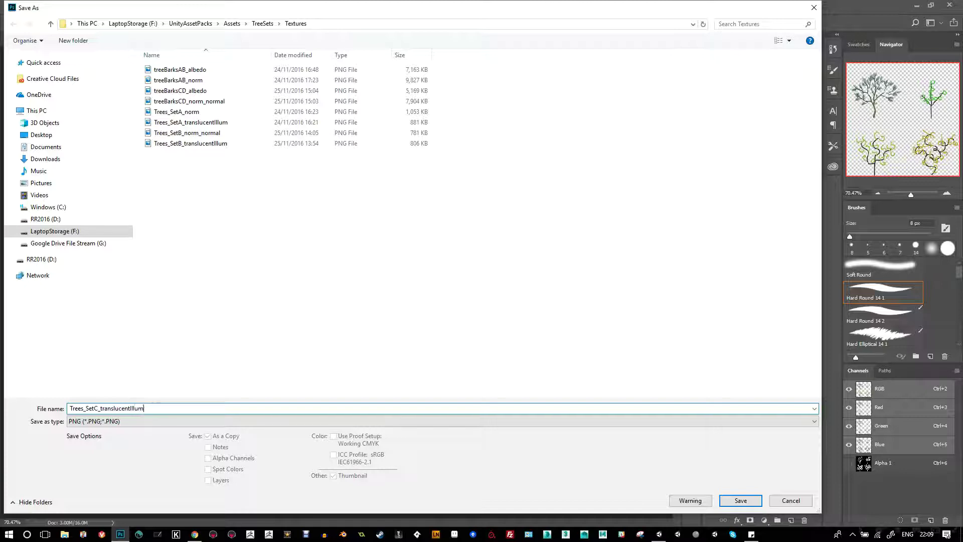
key(Return)
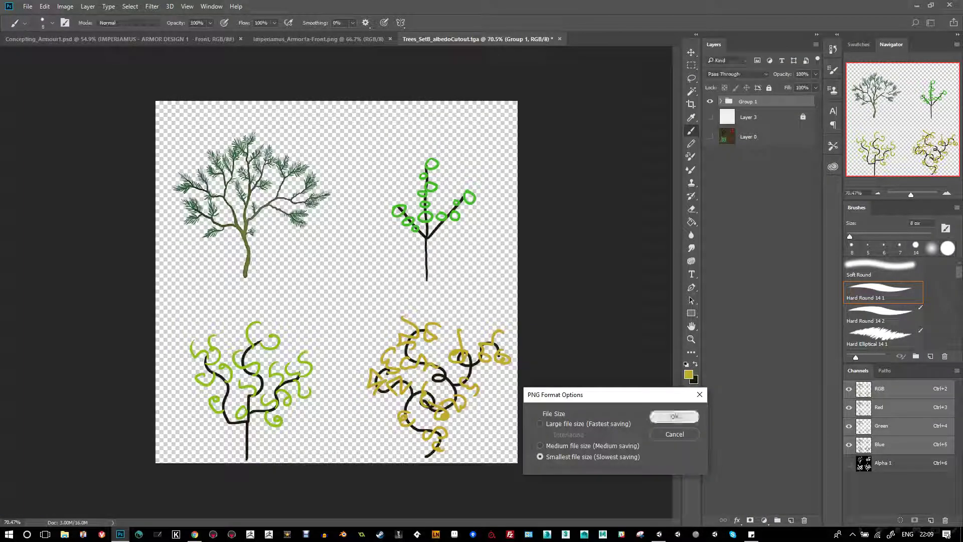
click(673, 417)
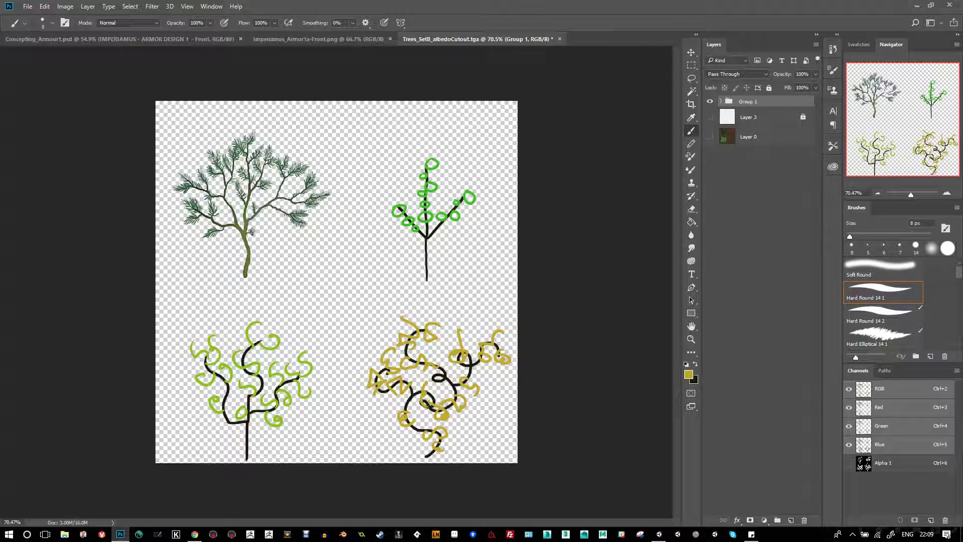
- Switch to Unity and assign Trees_SetC_translucentIllum as the Albedo_Mask(A) texture of MainTreeB's TreeLeavesEFGH material
click(659, 534)
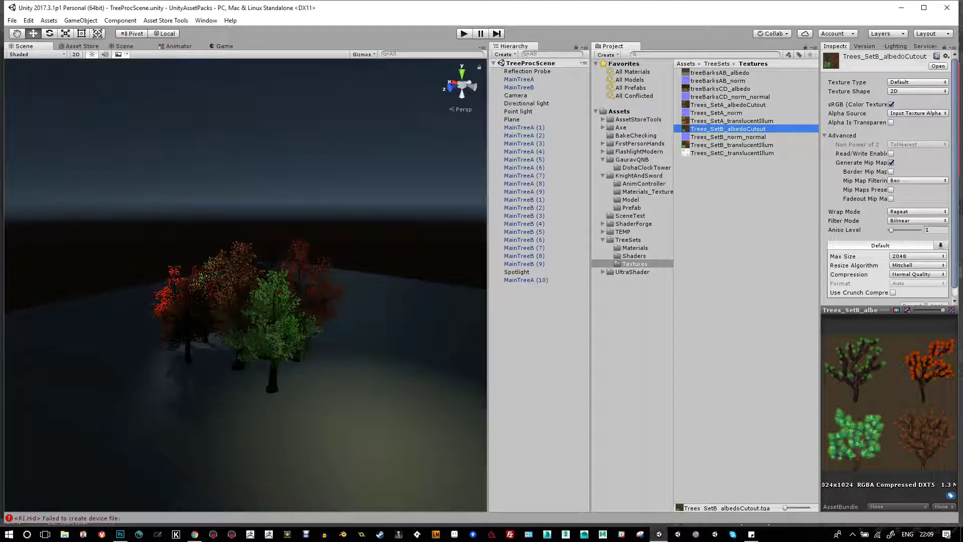
click(273, 311)
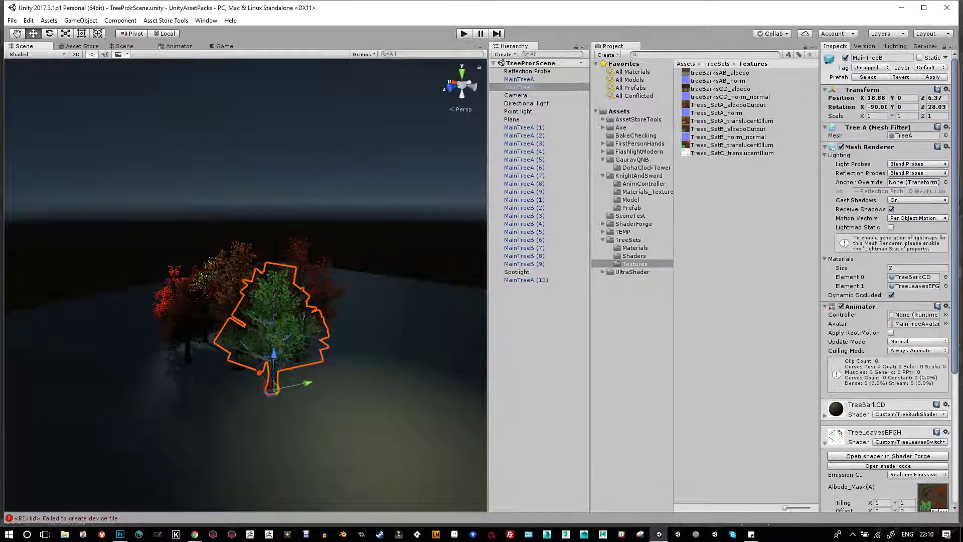
scroll(890, 281, down, 10)
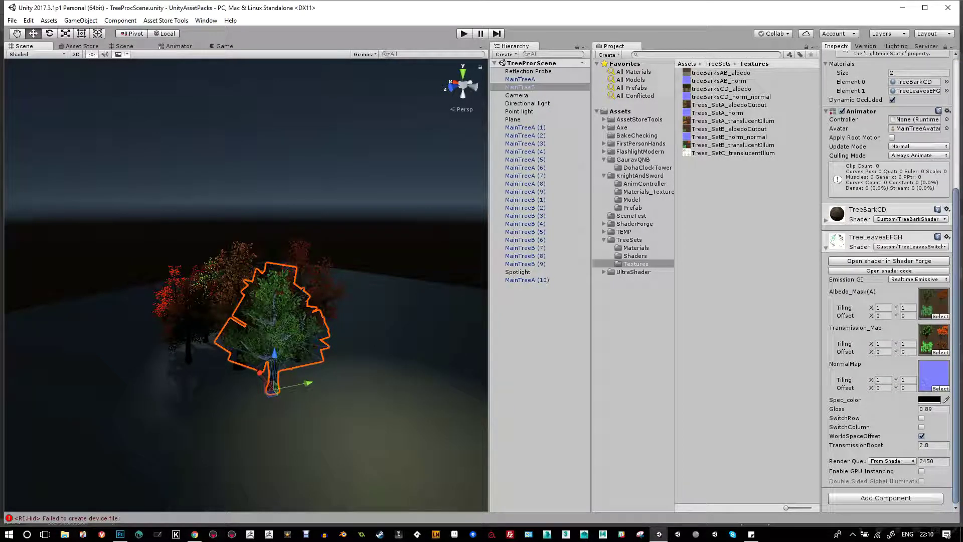
click(940, 316)
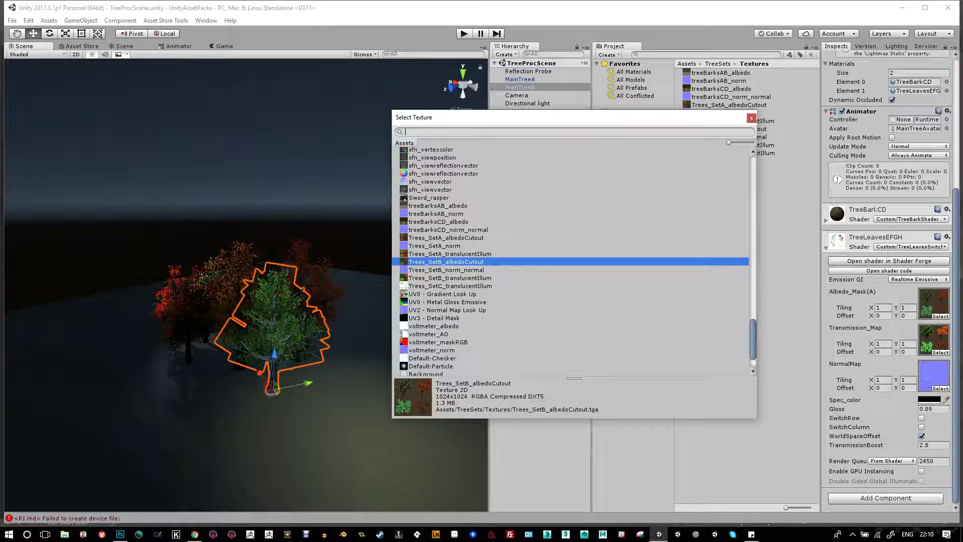
click(450, 285)
key(Return)
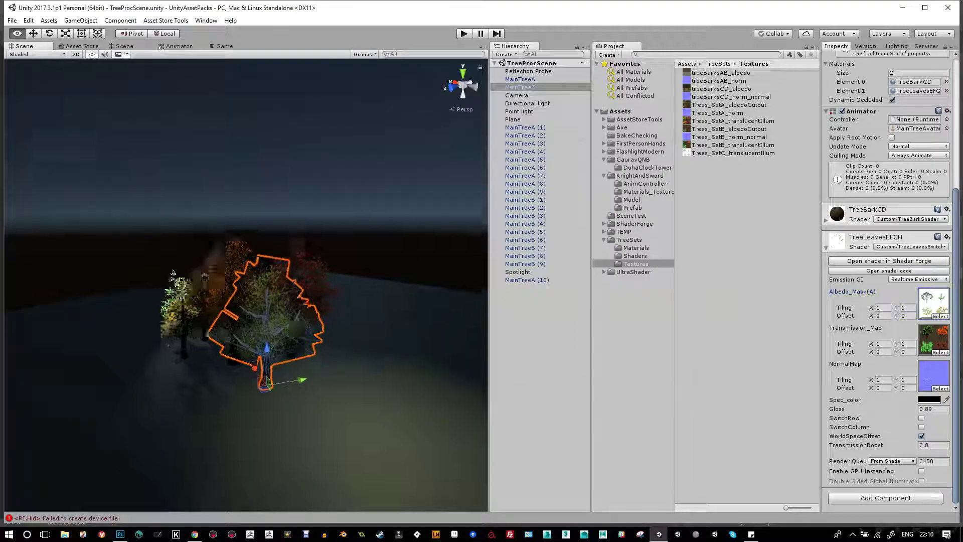
- Examine MainTreeB's new foliage in the scene from several angles and distances
scroll(241, 326, up, 3)
drag(240, 281, 288, 258)
drag(291, 393, 281, 462)
drag(241, 281, 339, 286)
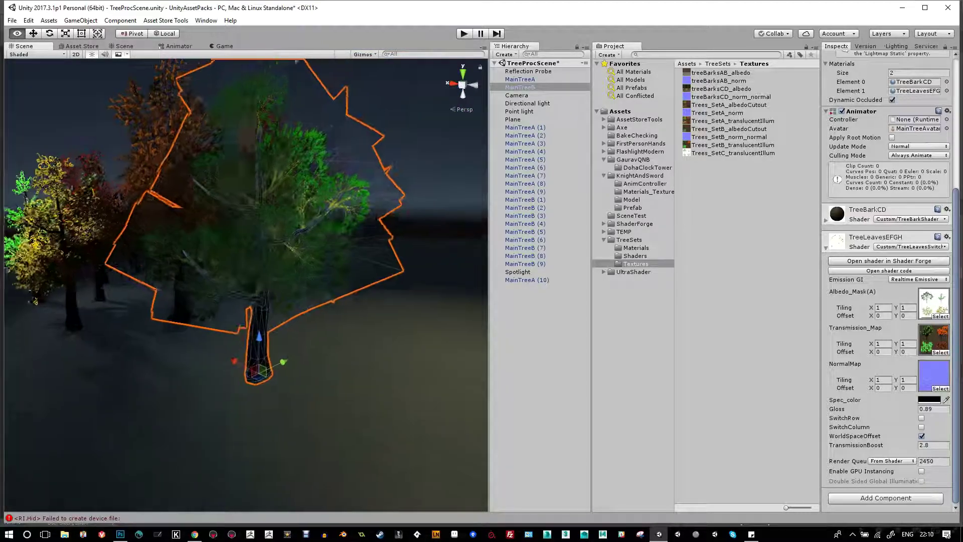
scroll(246, 281, down, 3)
scroll(246, 281, up, 5)
drag(246, 281, 296, 283)
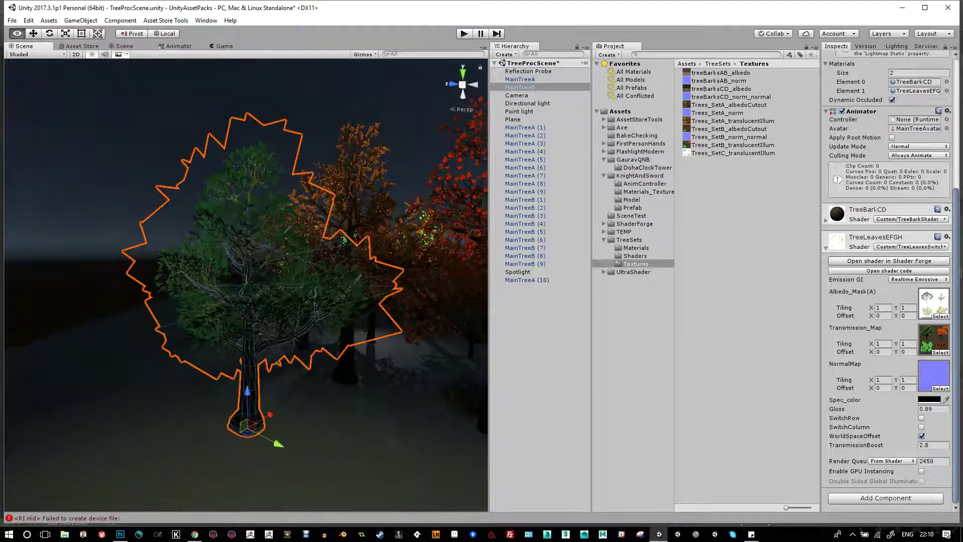
- Inspect the trees' new foliage under the scene lighting, close up, from a distance and from all sides
scroll(246, 280, down, 4)
scroll(296, 281, up, 5)
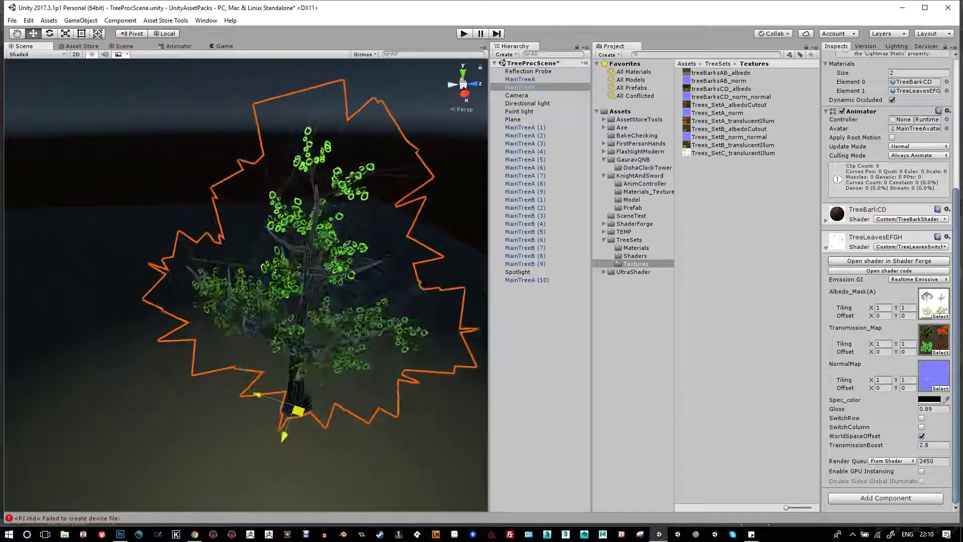
scroll(245, 281, up, 5)
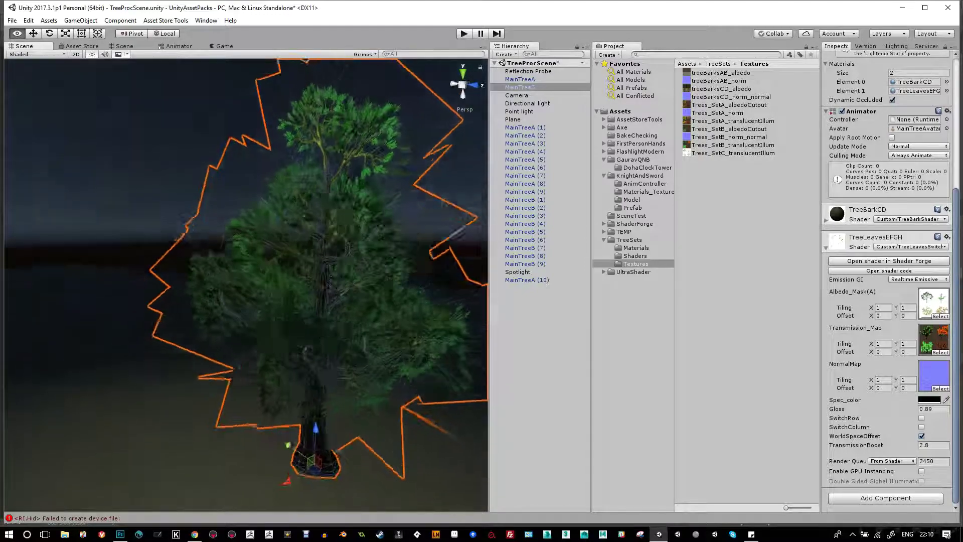
scroll(246, 281, down, 5)
drag(246, 281, 216, 281)
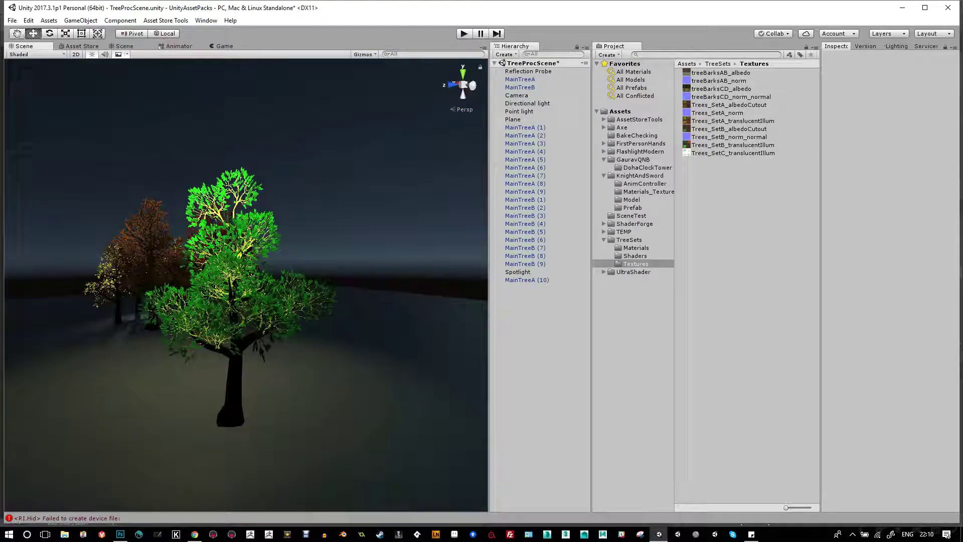
click(172, 165)
drag(172, 146, 168, 205)
drag(837, 139, 822, 138)
drag(246, 281, 231, 251)
drag(146, 228, 321, 235)
drag(231, 250, 210, 301)
click(922, 213)
click(903, 235)
drag(254, 217, 351, 221)
drag(301, 250, 444, 237)
click(443, 238)
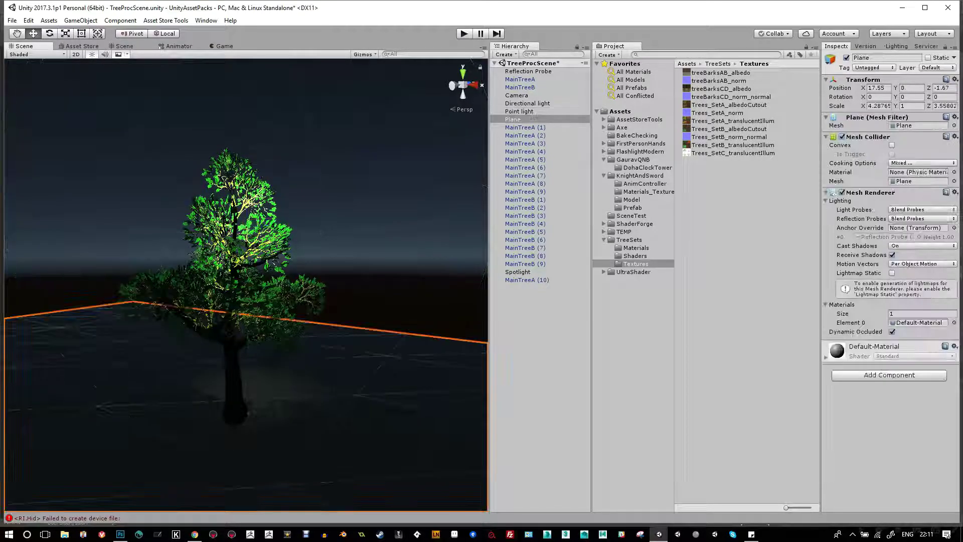
click(280, 240)
click(412, 151)
drag(281, 240, 402, 236)
drag(347, 216, 441, 214)
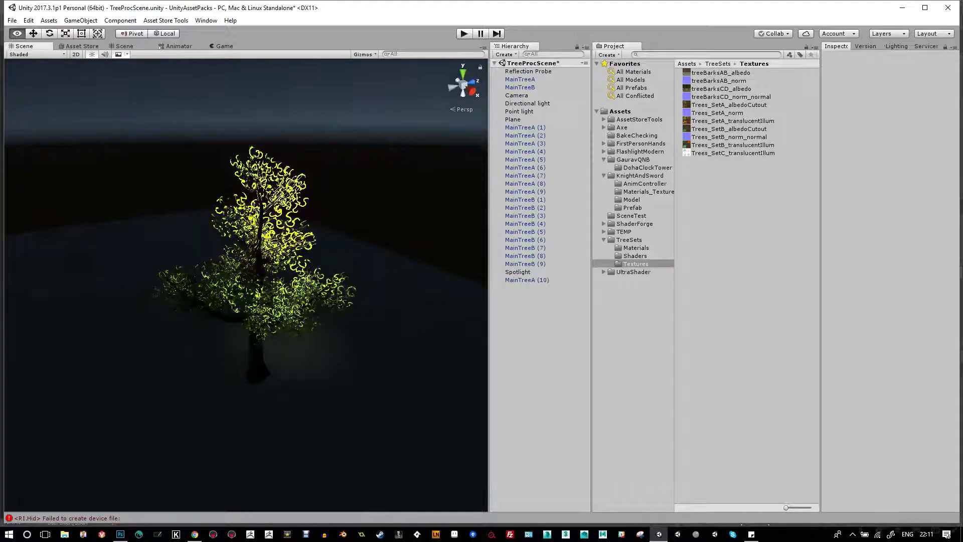
- Switch to Photoshop and rename Group 1 as Albedo
click(120, 534)
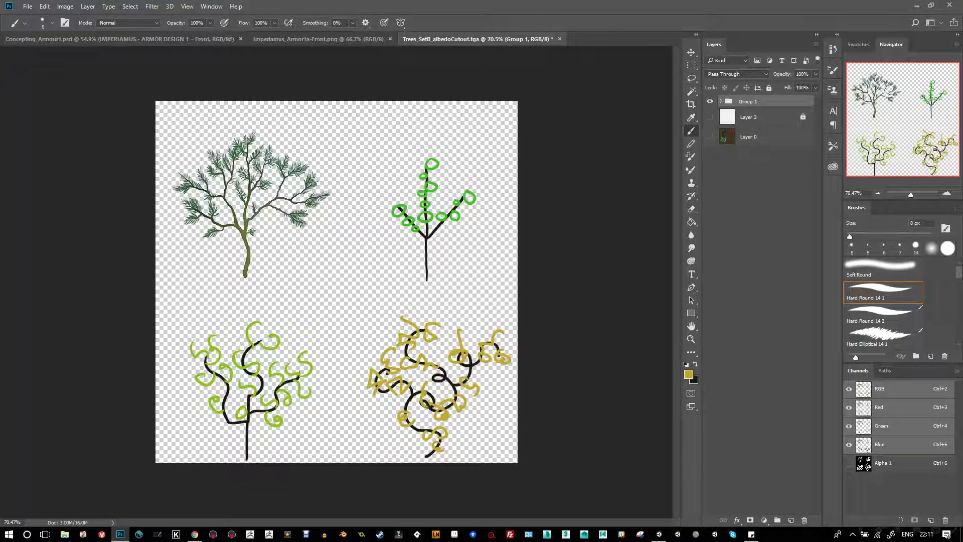
scroll(240, 233, up, 5)
scroll(336, 281, down, 2)
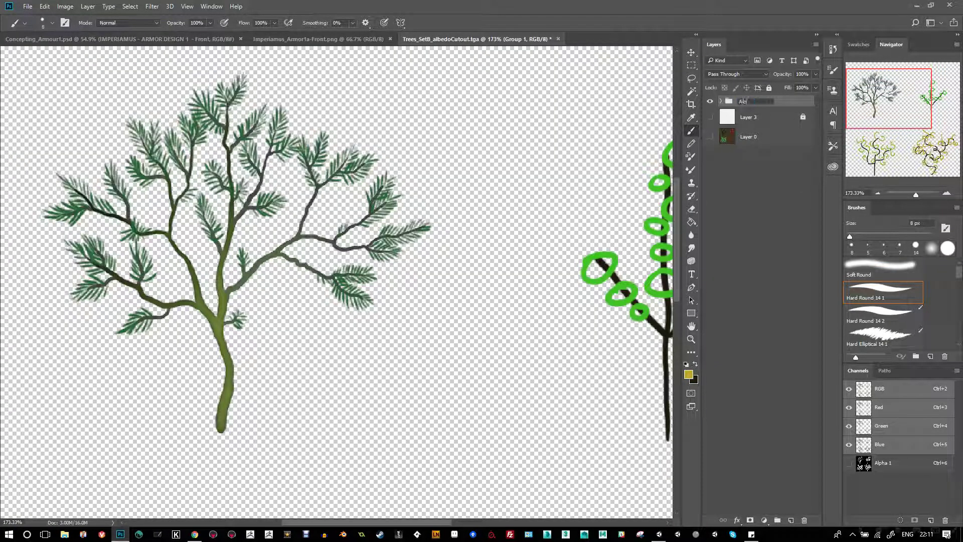
key(Return)
- Duplicate the Albedo group, name the copy Translucent and hide the original
key(ctrl+j)
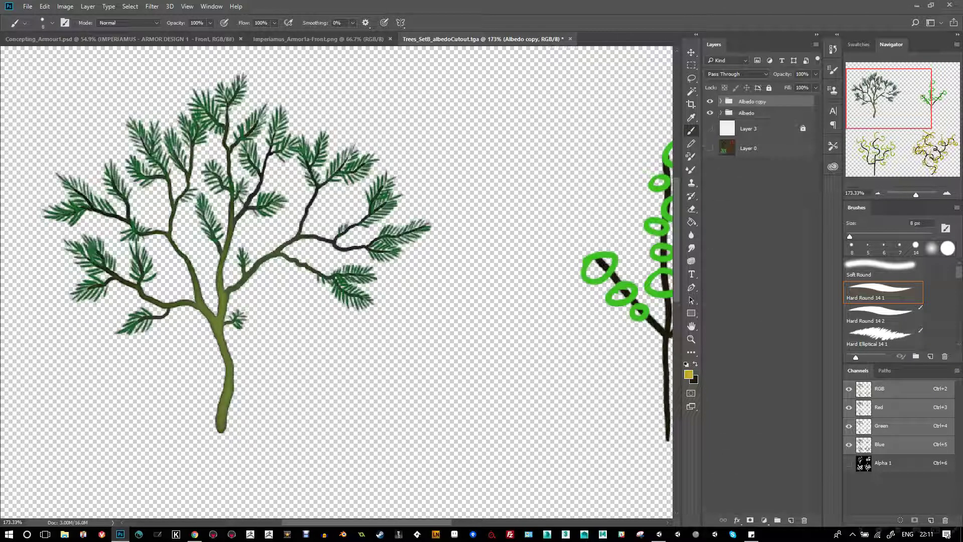
double_click(752, 101)
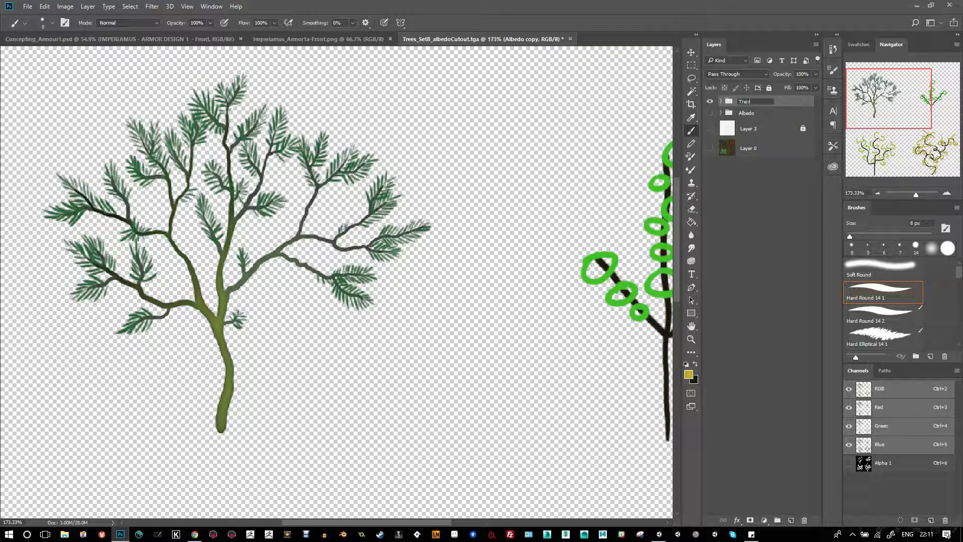
key(Return)
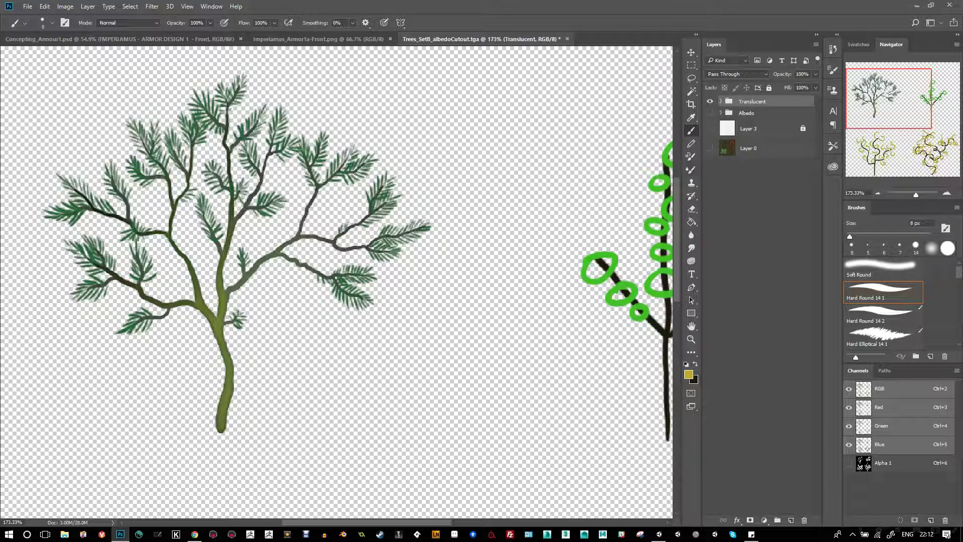
- Brighten the foliage on Layer 4 of the Translucent group with Levels, setting the white input level to 195
click(720, 102)
key(ctrl+shift+alt+n)
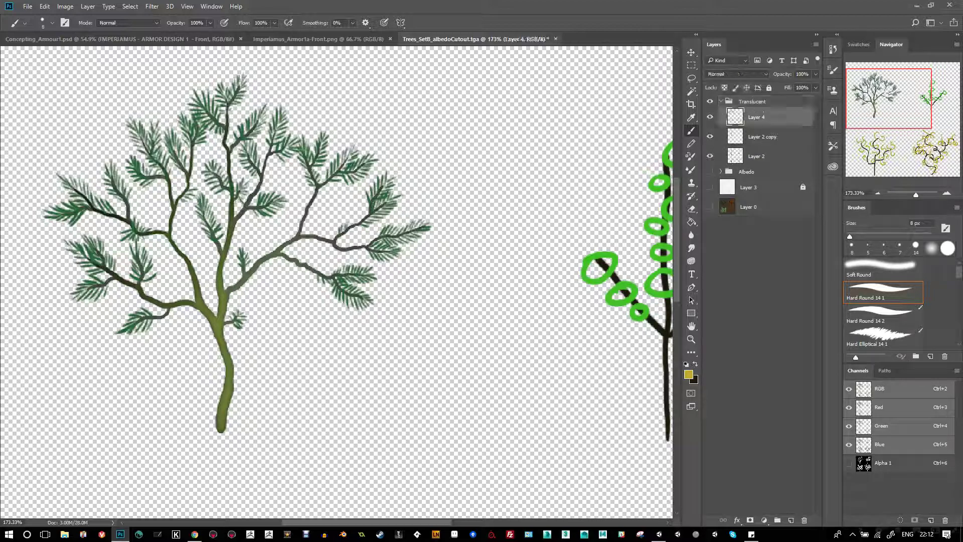
key(ctrl+0)
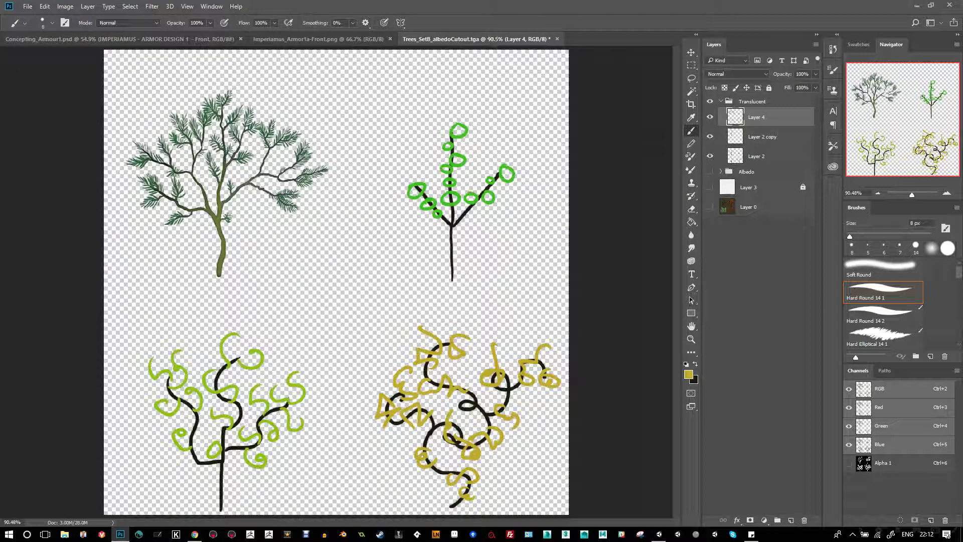
key(ctrl+l)
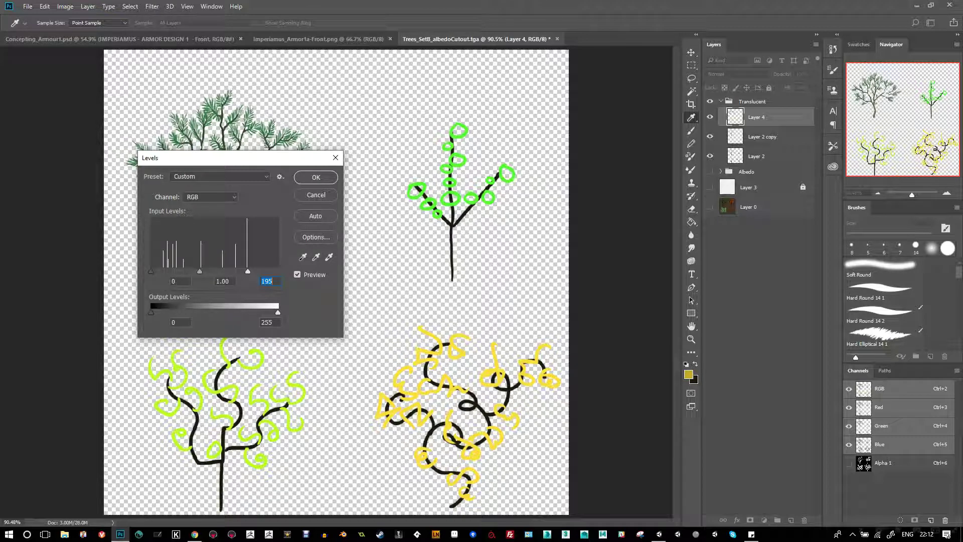
key(Return)
key(b)
- Merge Layer 2 copy down into Layer 2 inside the Translucent group
key(alt+bracketleft)
click(710, 136)
click(710, 136)
right_click(770, 136)
click(806, 369)
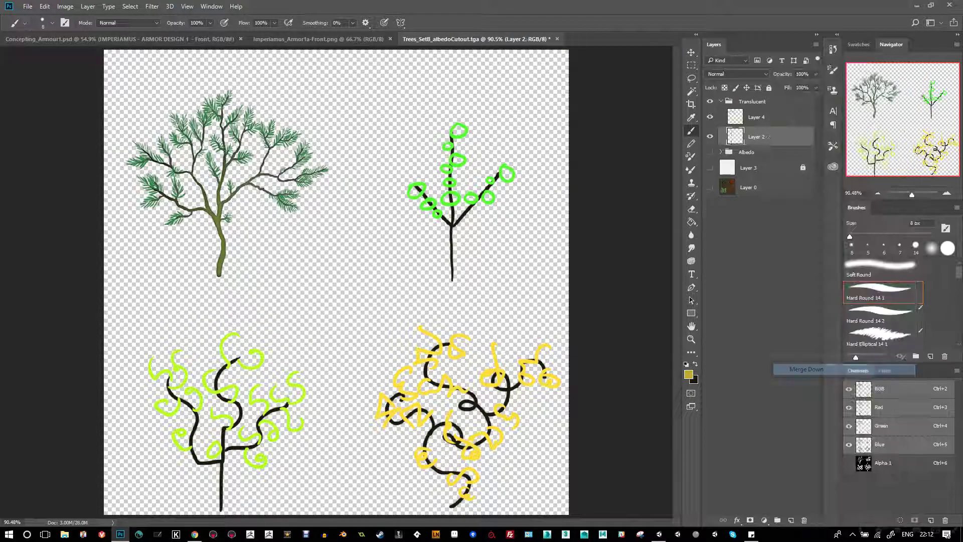
- Blacken the trunks and branches on the Translucent group's Layer 2 with Levels, setting the white output level to 0
key(ctrl+l)
drag(170, 168, 477, 168)
double_click(575, 333)
text(0)
key(Return)
key(b)
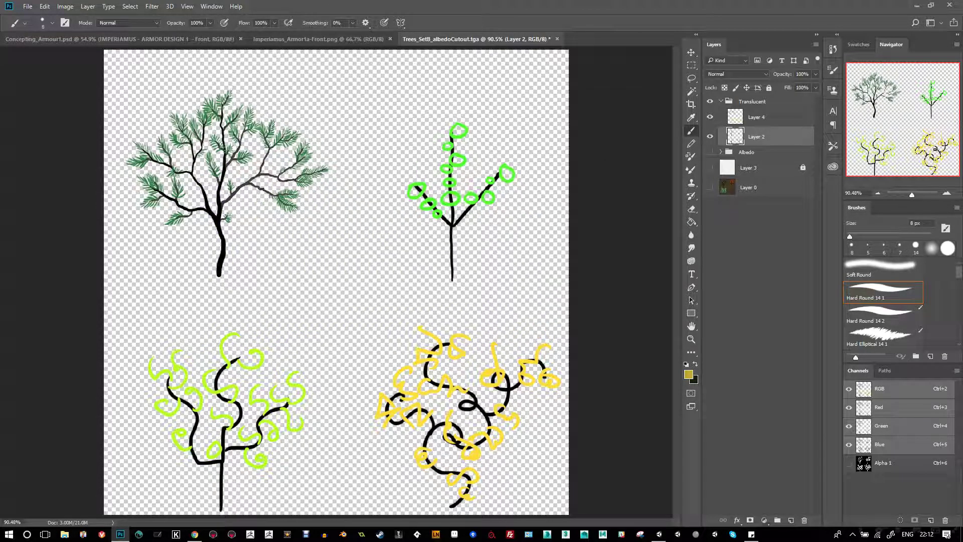
- Save a PNG copy of the visible Translucent artwork as Trees_SetC_albedoCutout in the TreeSets Textures folder
click(721, 101)
key(ctrl+shift+s)
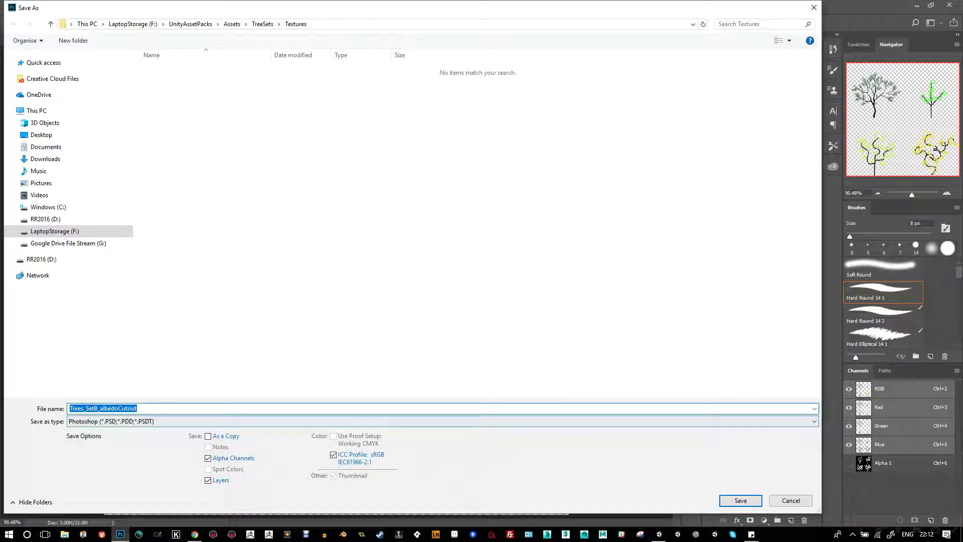
key(Tab)
key(F4)
key(Return)
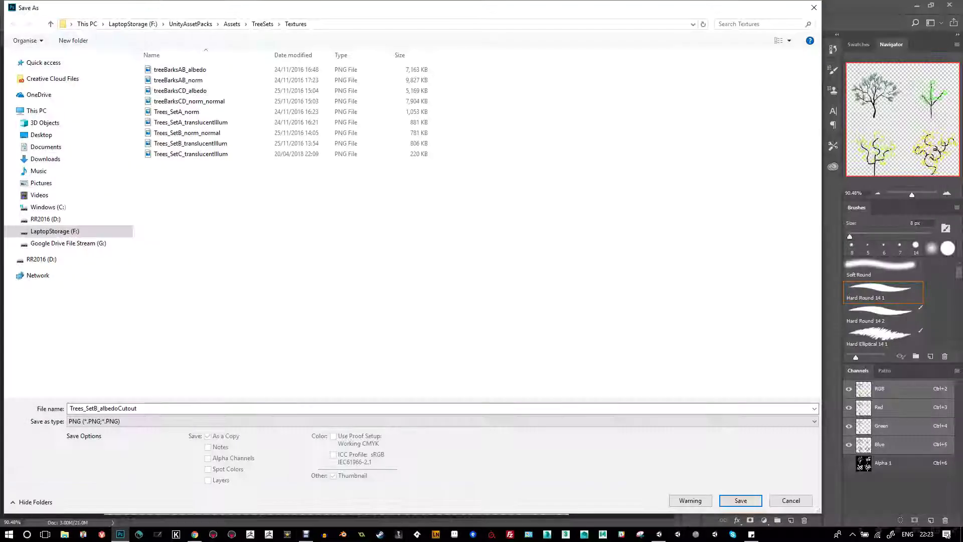
key(alt+Tab)
key(End)
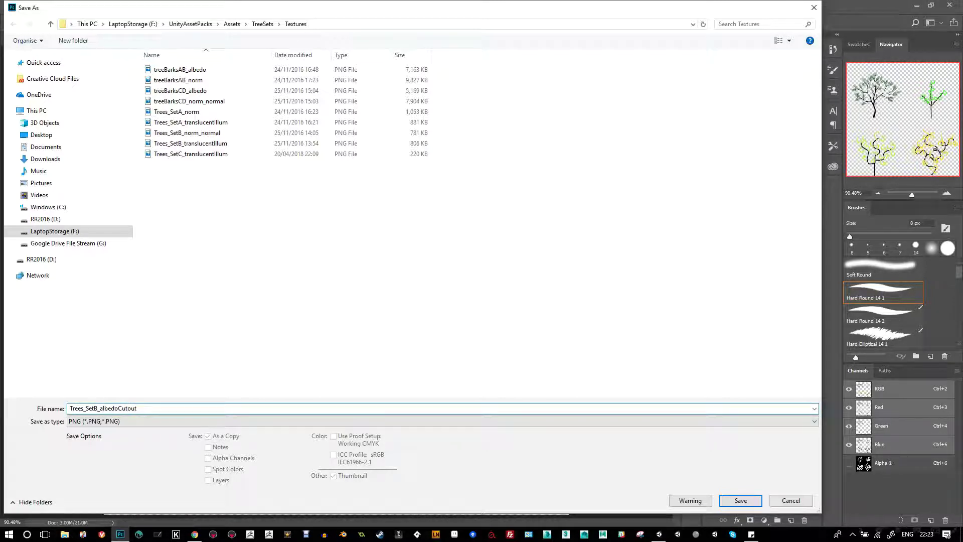
key(Return)
key(Return)
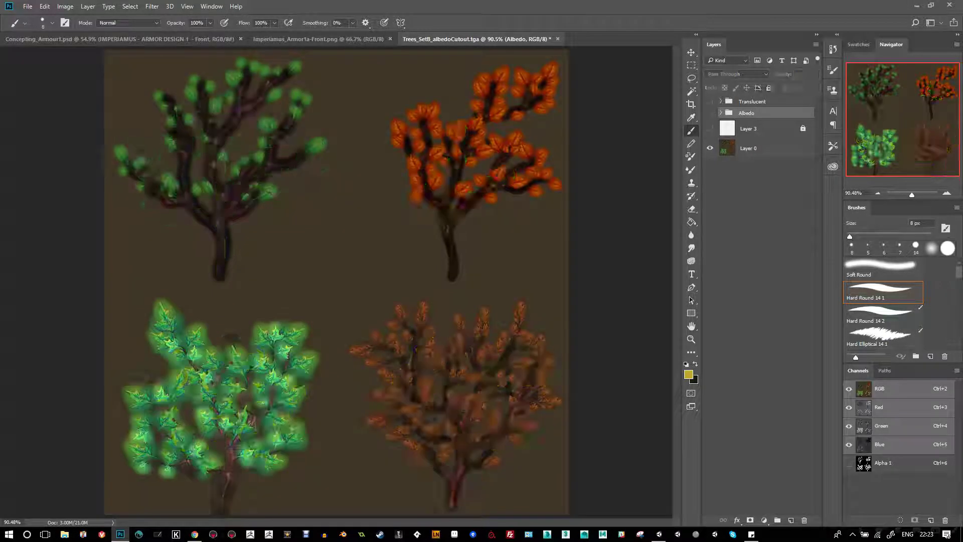
- Show only the Albedo group and save it as a PNG over Trees_SetC_albedoCutout, using the smallest file size option
click(710, 148)
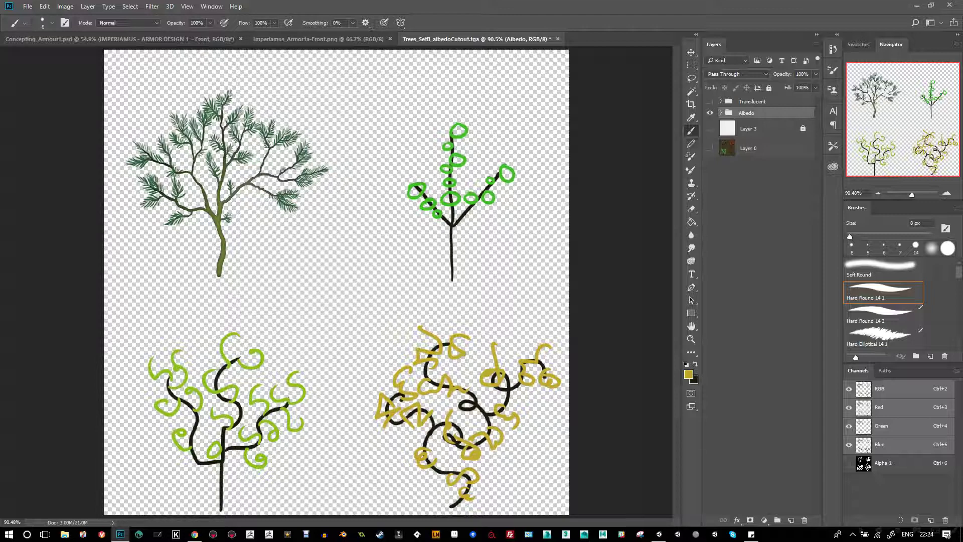
key(ctrl+shift+s)
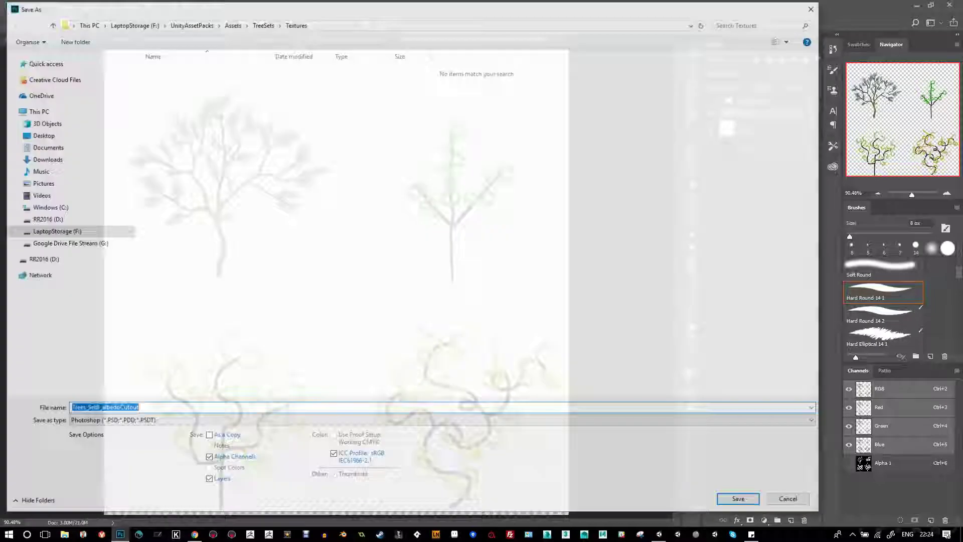
click(125, 421)
click(126, 378)
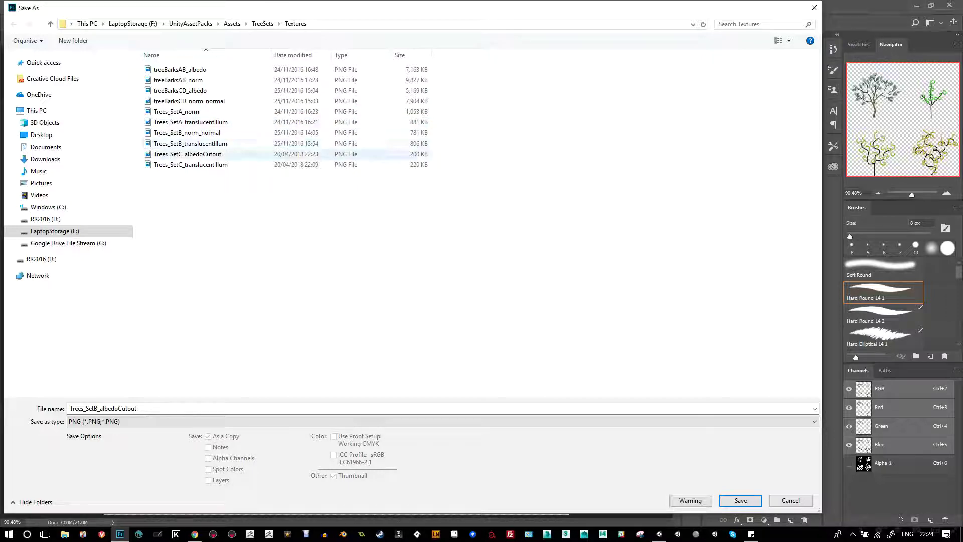
double_click(187, 154)
click(501, 269)
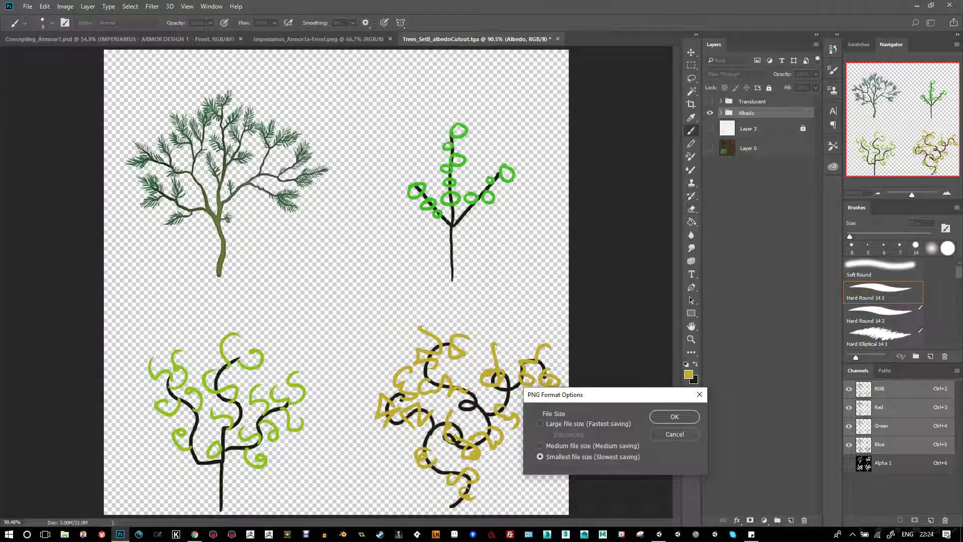
key(Return)
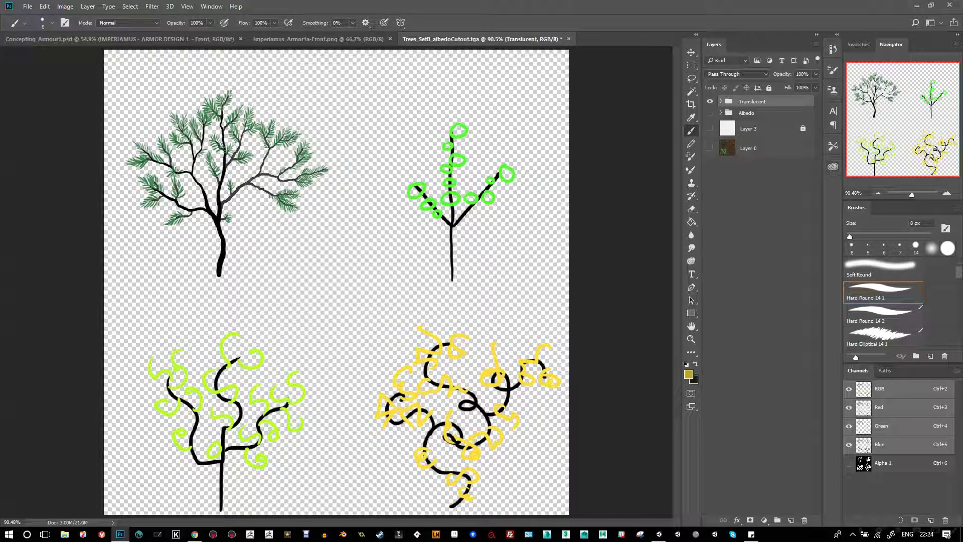
- Show the Translucent group instead of Albedo and duplicate its Layer 2 to make the black branches more solid
click(721, 102)
key(ctrl+z)
right_click(774, 137)
click(828, 251)
click(768, 101)
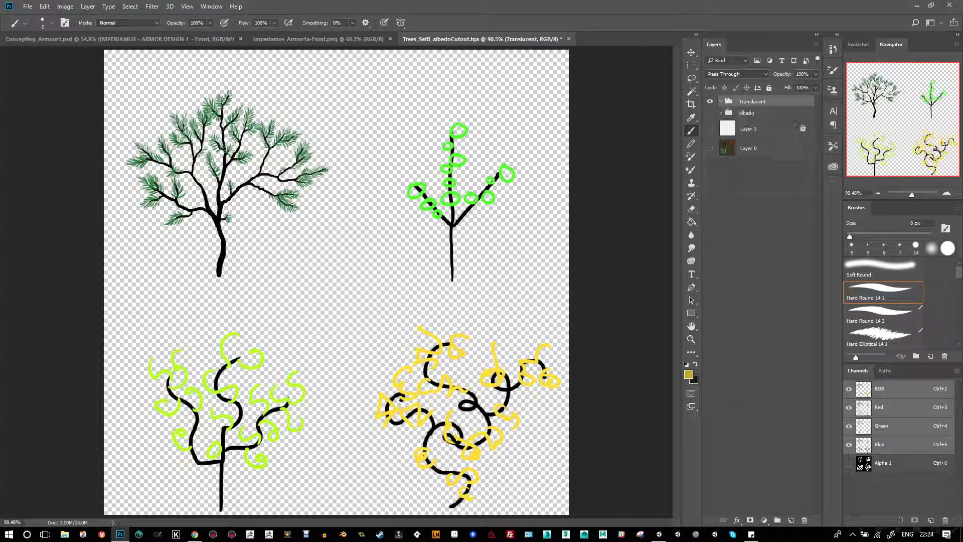
- Save the Translucent artwork as a PNG over Trees_SetC_translucentIllum, using the smallest file size option
key(ctrl+shift+s)
click(441, 421)
click(151, 382)
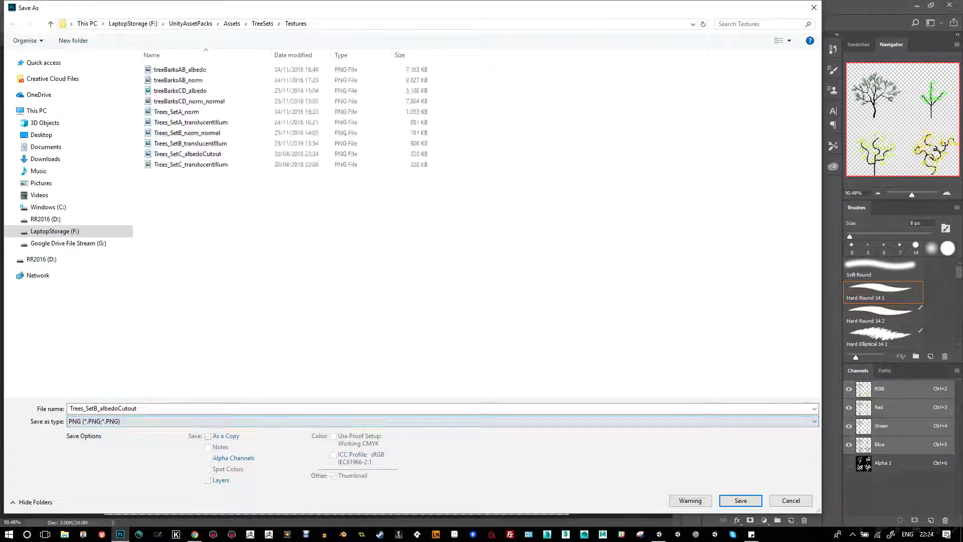
click(191, 164)
key(Return)
key(Return)
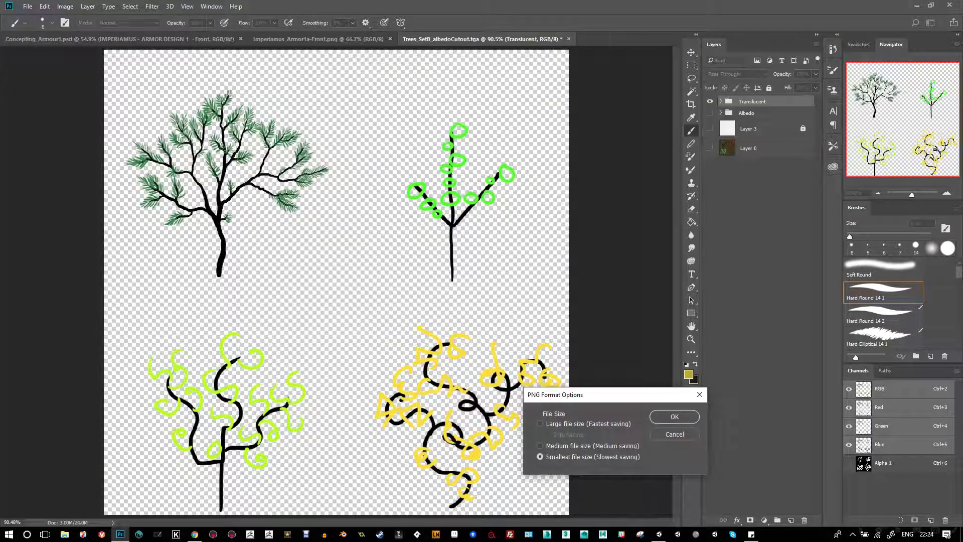
key(Return)
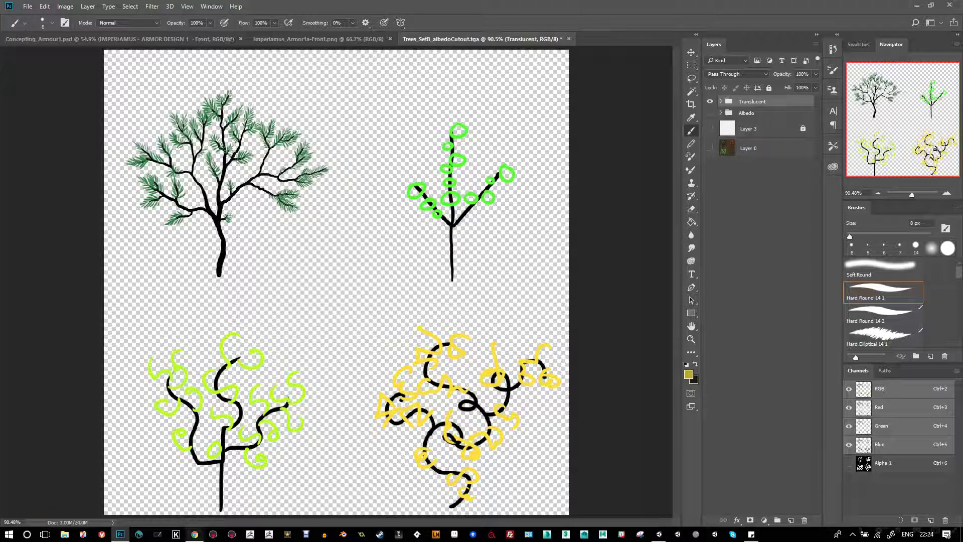
- Switch to Chrome, search for "make normal map online" in a new tab and open the NormalMap-Online site
click(195, 534)
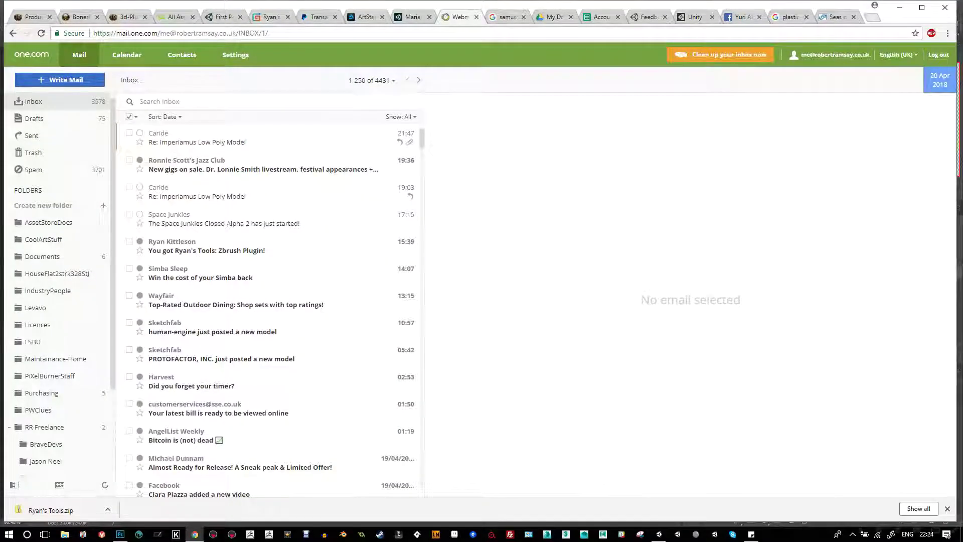
key(ctrl+t)
text(make normal map onl)
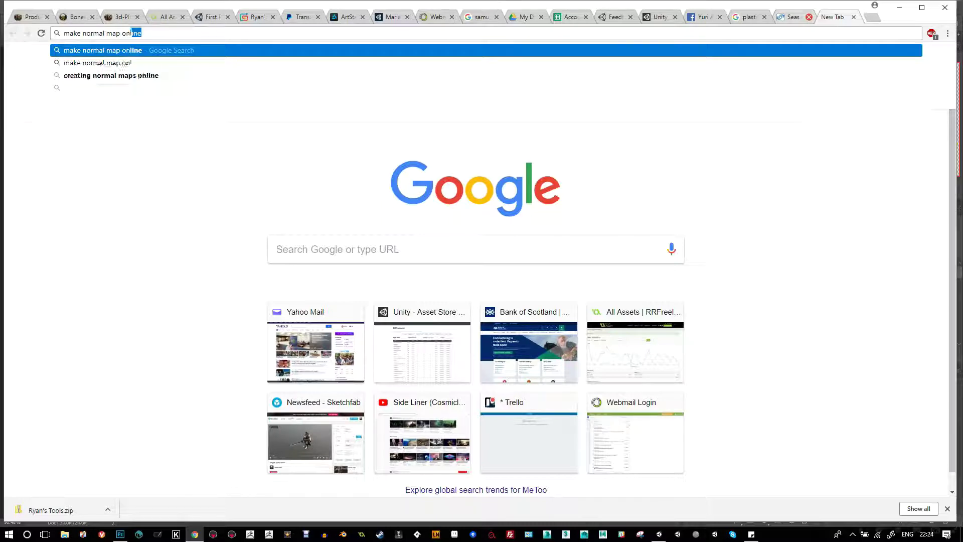
key(Return)
click(194, 159)
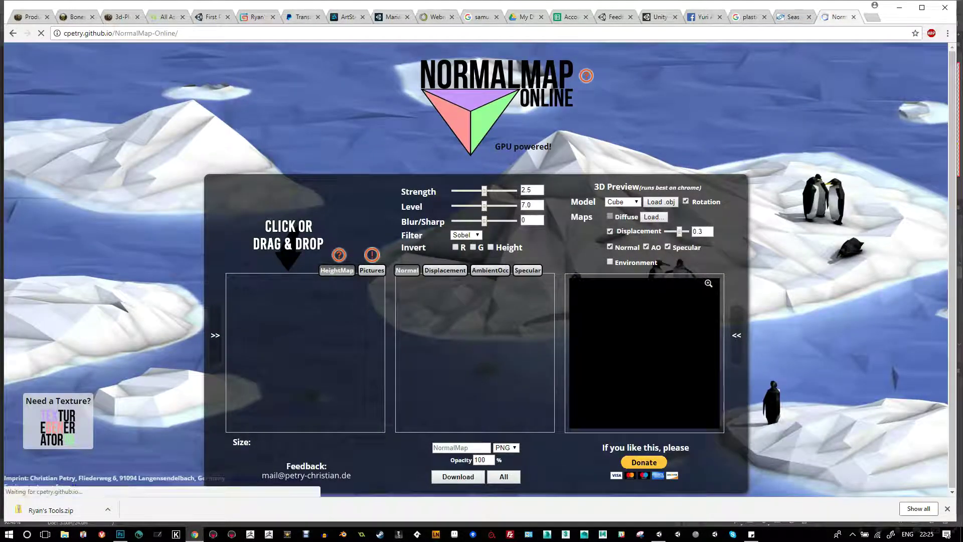
- Load Trees_SetC_albedoCutout from the TreeSets Textures folder as the height map and set Blur/Sharp to 4
click(305, 352)
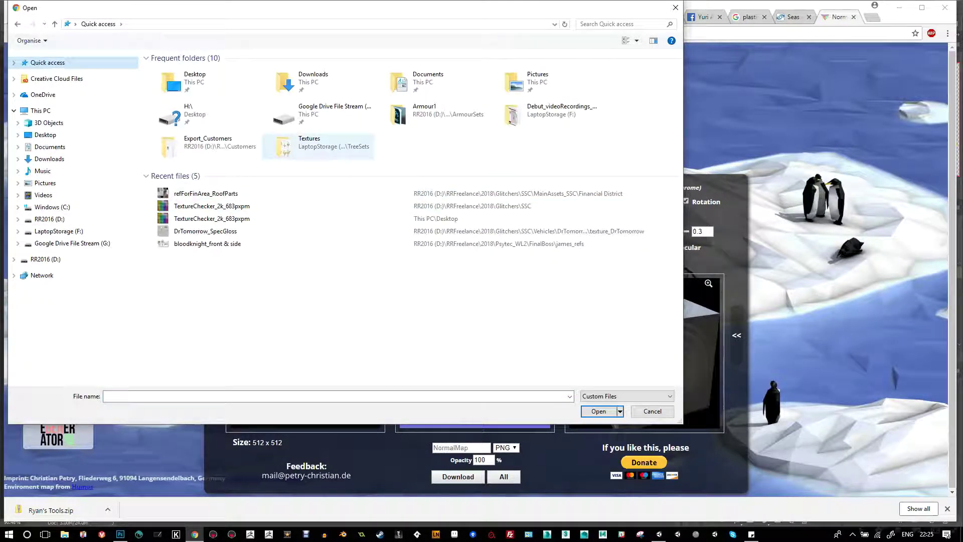
double_click(318, 145)
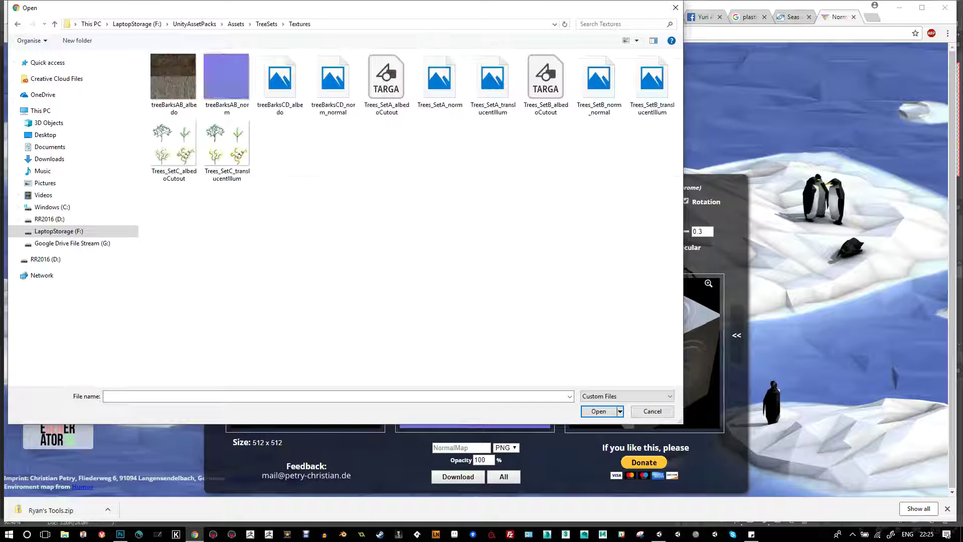
double_click(183, 146)
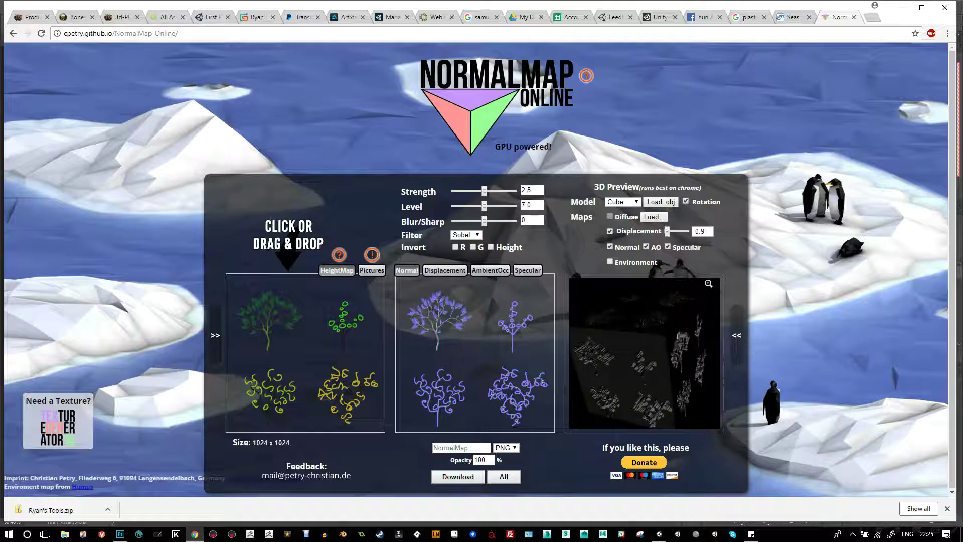
drag(484, 220, 489, 222)
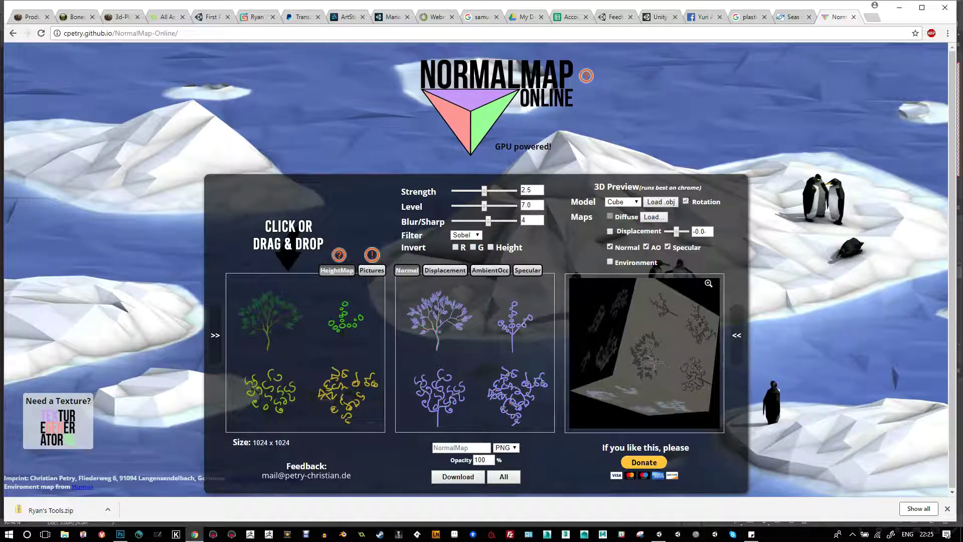
- Set the normal map to strength 2.27, level 5.9 and Blur/Sharp 4, checking the look in the enlarged 3D preview
drag(488, 221, 504, 221)
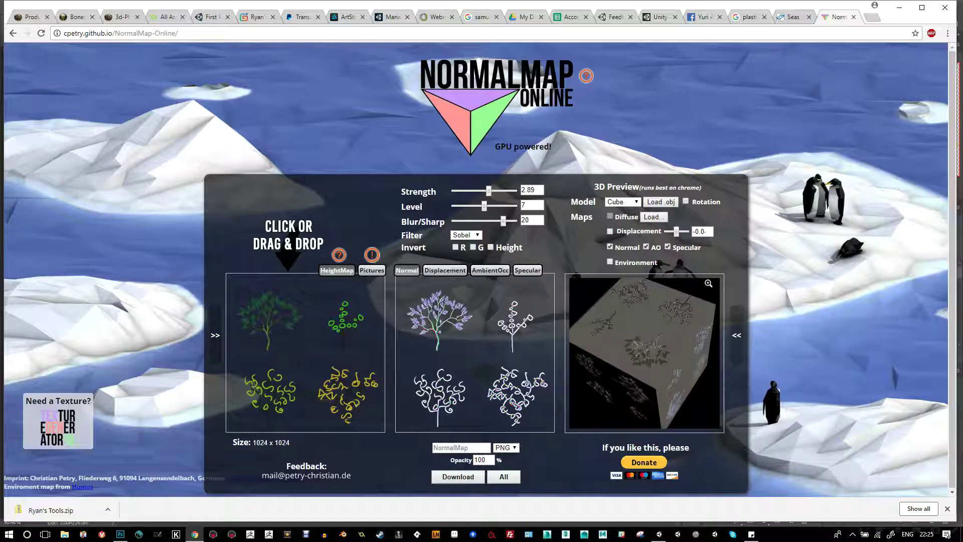
click(708, 283)
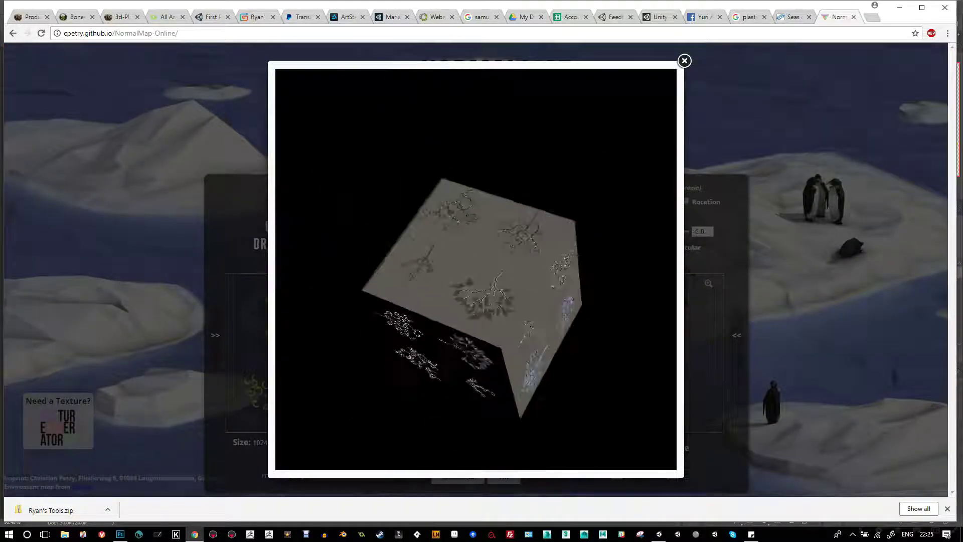
scroll(476, 269, up, 10)
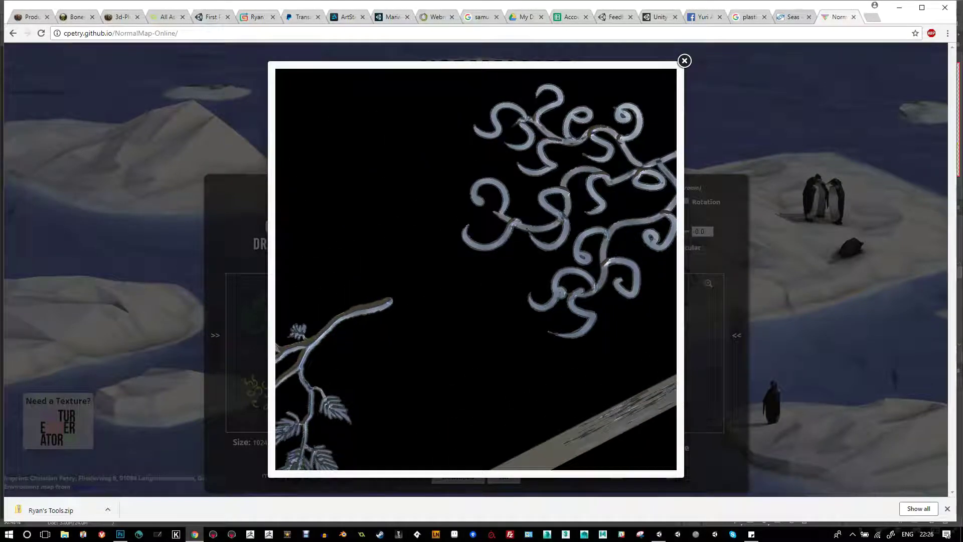
key(Escape)
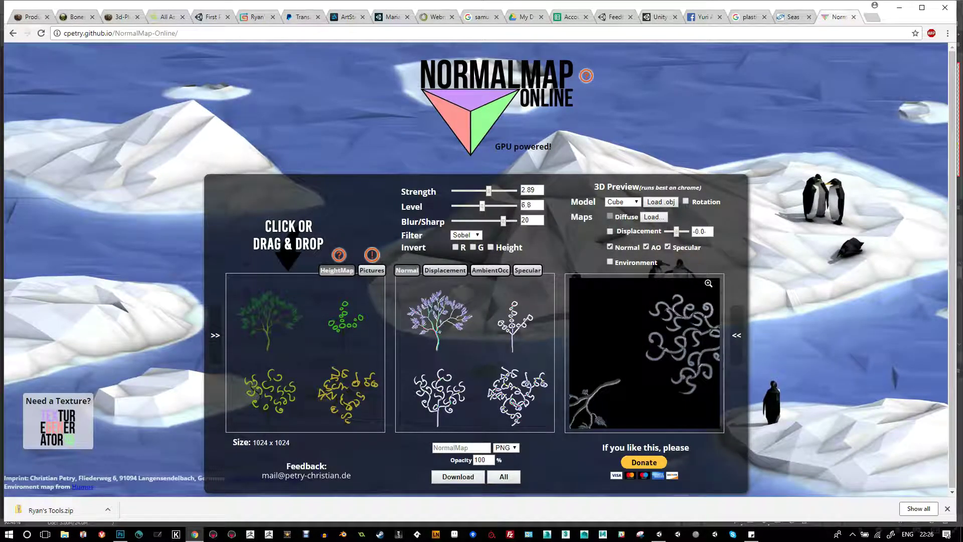
key(BackSpace)
key(BackSpace)
text(4)
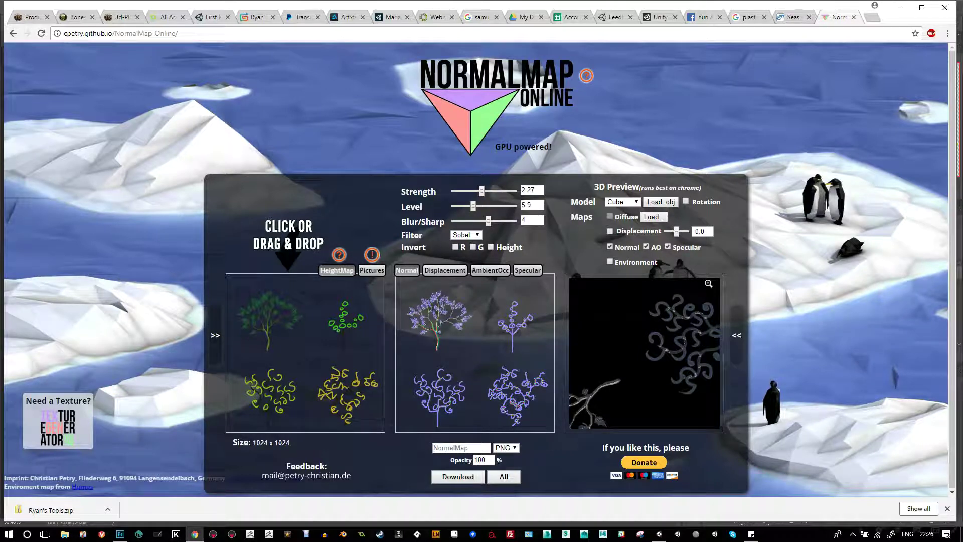
- Download the normal map as a PNG and show the downloaded file in its folder
click(457, 477)
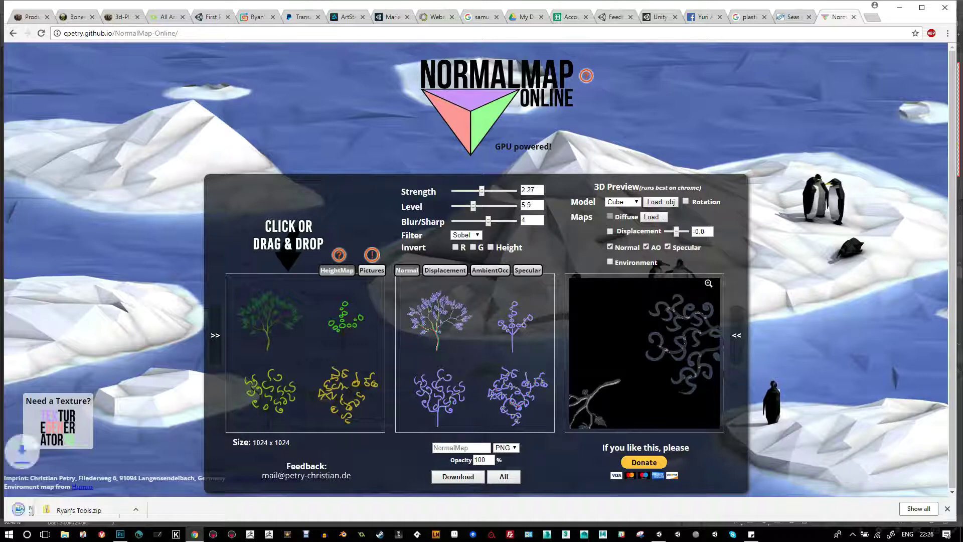
click(107, 510)
click(130, 471)
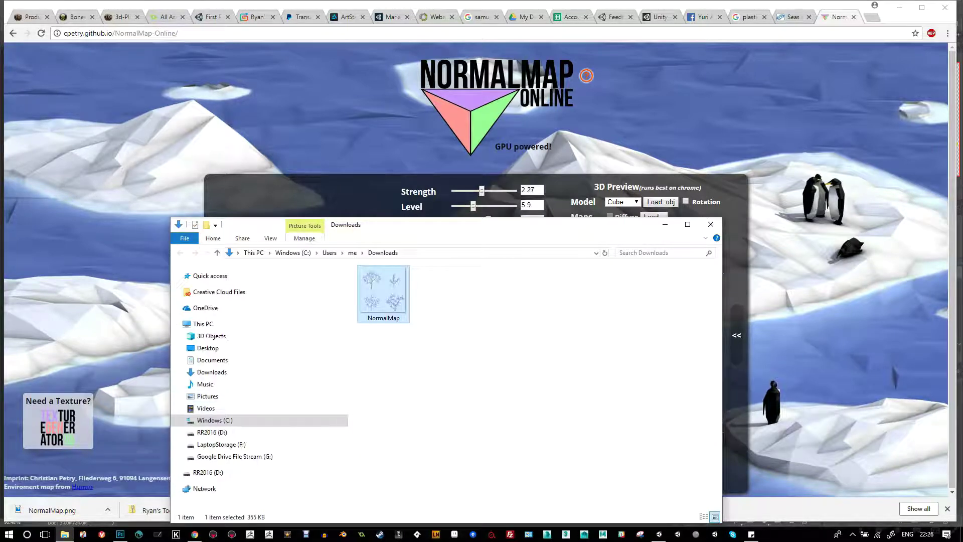
- Switch to Photoshop and open the downloaded NormalMap image from the Downloads folder
key(alt+Tab)
click(28, 6)
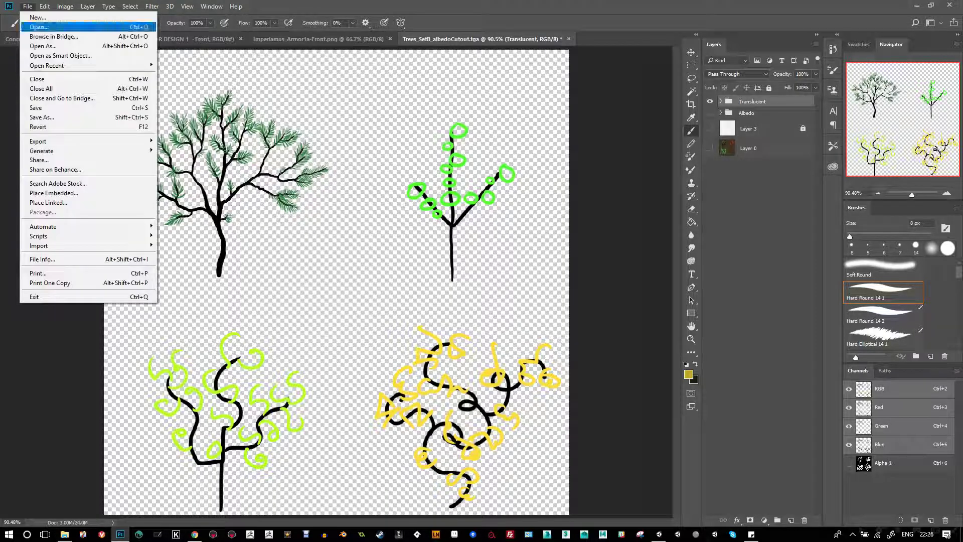
click(41, 26)
click(45, 159)
double_click(170, 78)
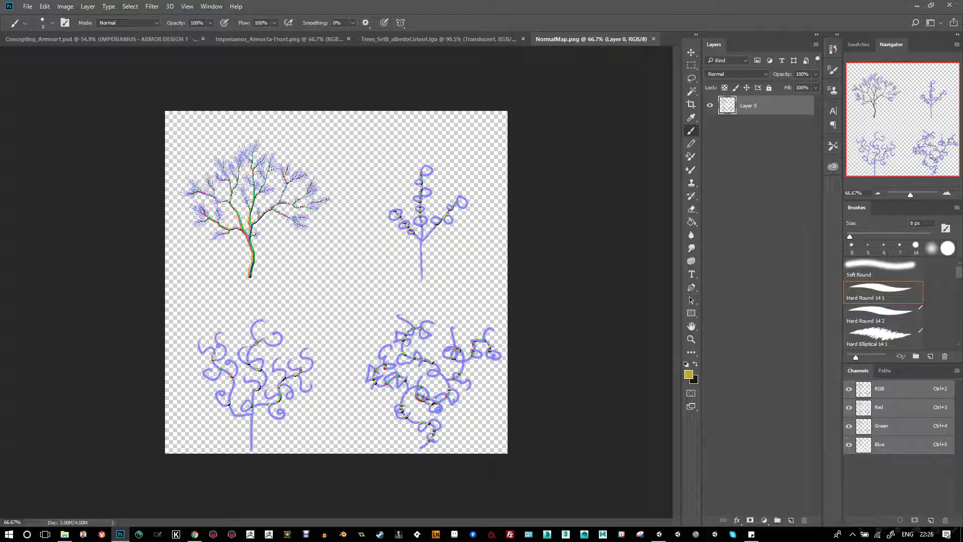
- Add a layer beneath Layer 0 and fill it with the flat normal colour RGB 128, 128, 255
click(688, 374)
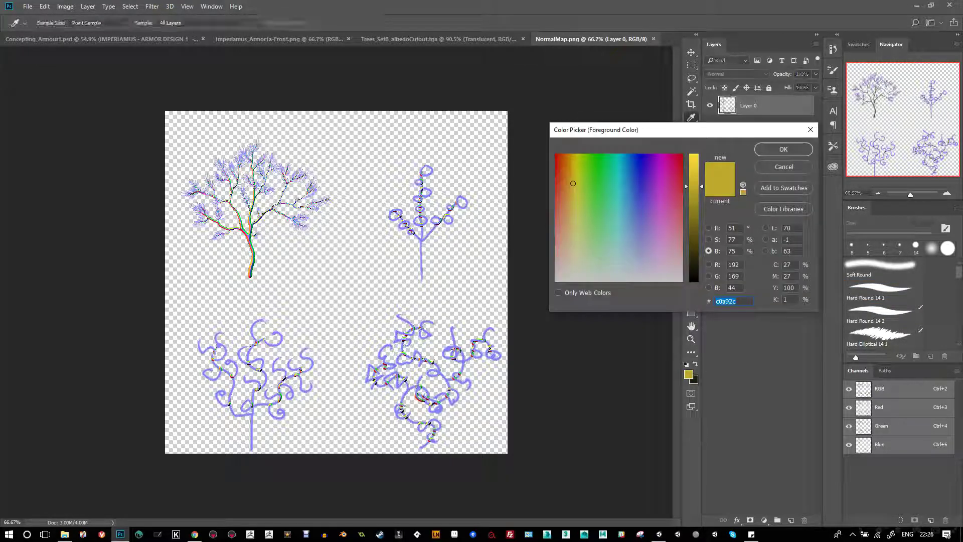
text(128)
key(Tab)
text(128255)
key(Return)
key(ctrl+shift+alt+n)
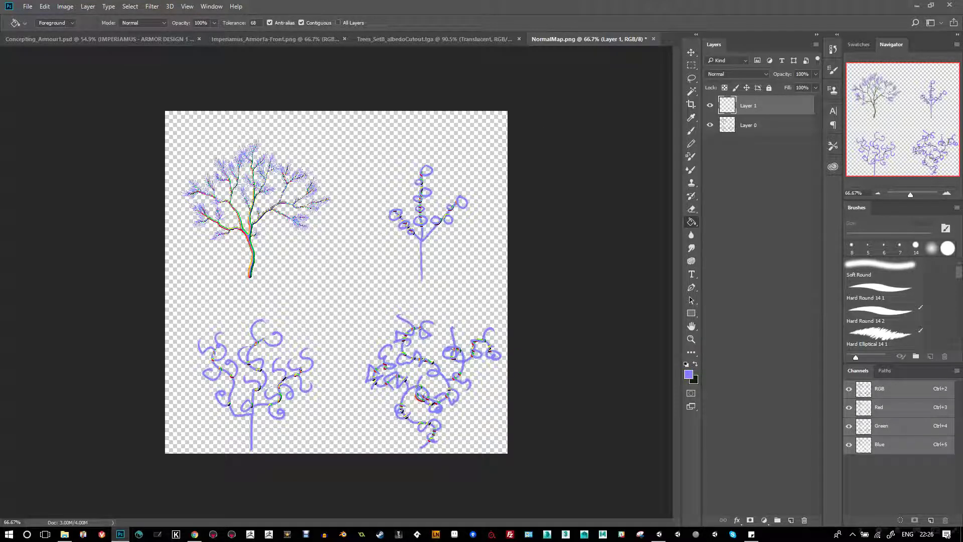
key(ctrl+bracketleft)
key(alt+BackSpace)
scroll(335, 281, up, 5)
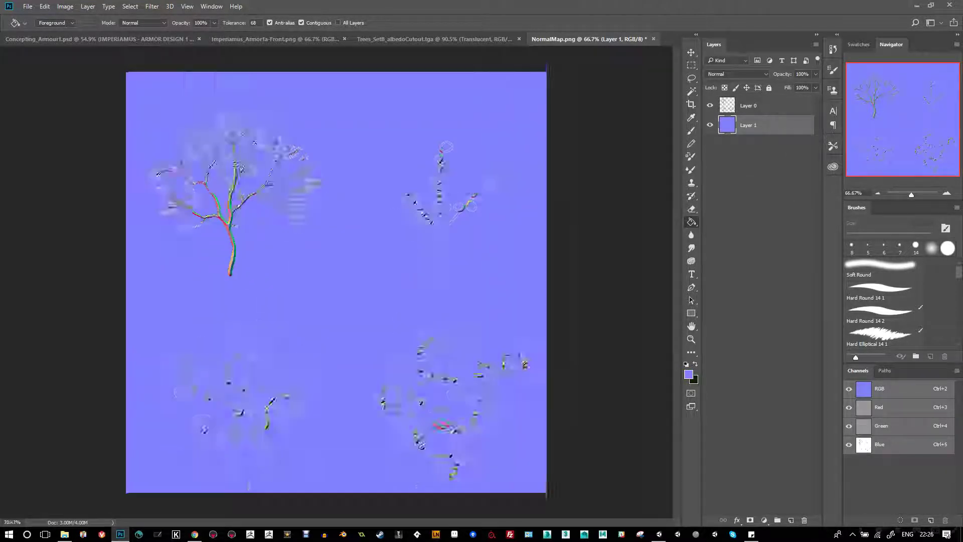
scroll(335, 281, down, 5)
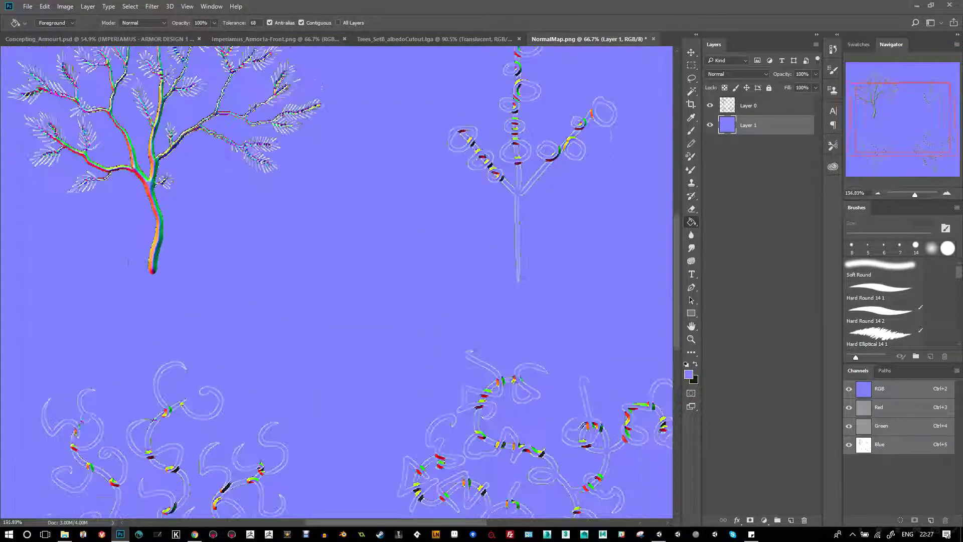
- Duplicate Layer 0 in NormalMap.png, delete both tree layers to keep only the blue fill, and return to the Trees_SetB_albedoCutout document
key(alt+bracketright)
drag(762, 105, 791, 520)
shift+click(752, 124)
drag(752, 124, 804, 520)
key(ctrl+shift+Tab)
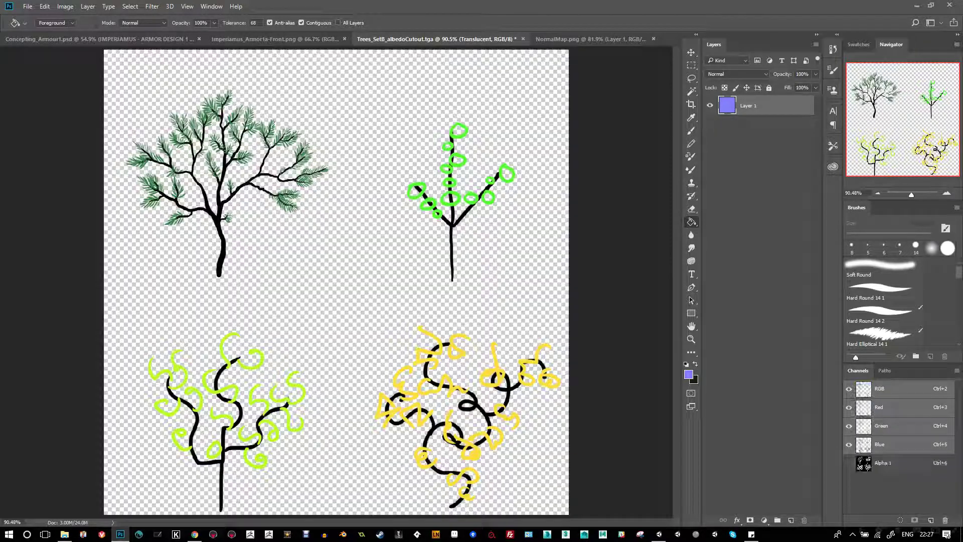
drag(753, 102, 791, 520)
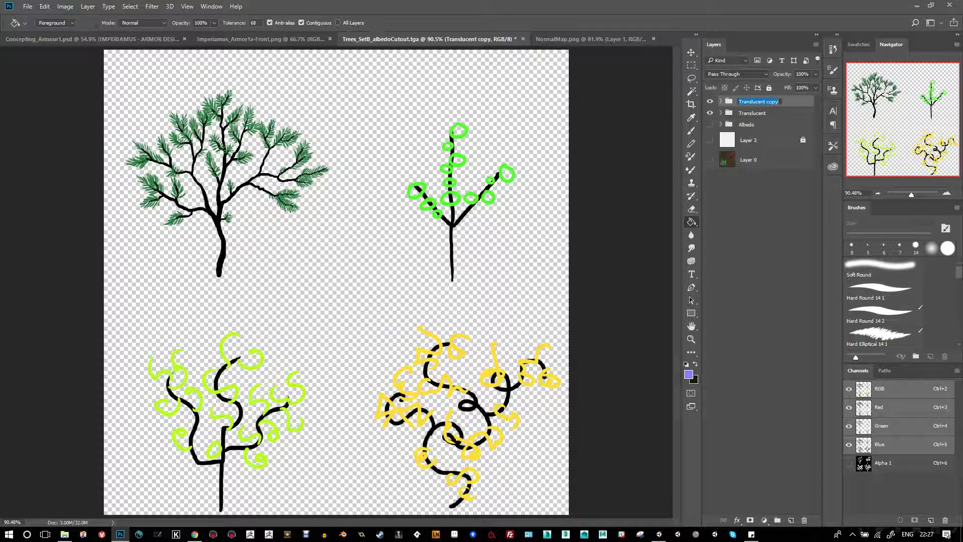
key(Return)
drag(744, 101, 804, 520)
- Duplicate the Albedo group as a visible group named Grey and merge the layers inside it into one
drag(742, 520, 791, 520)
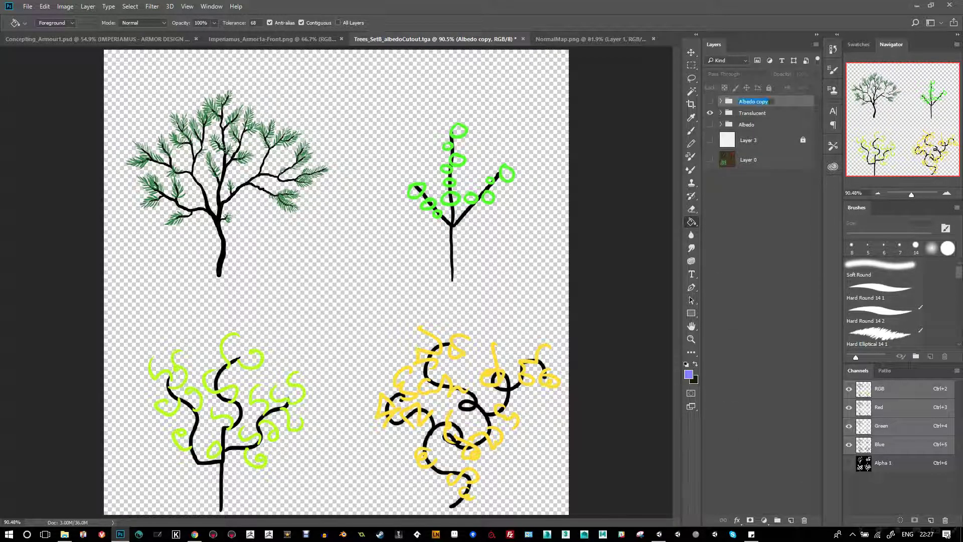
click(710, 101)
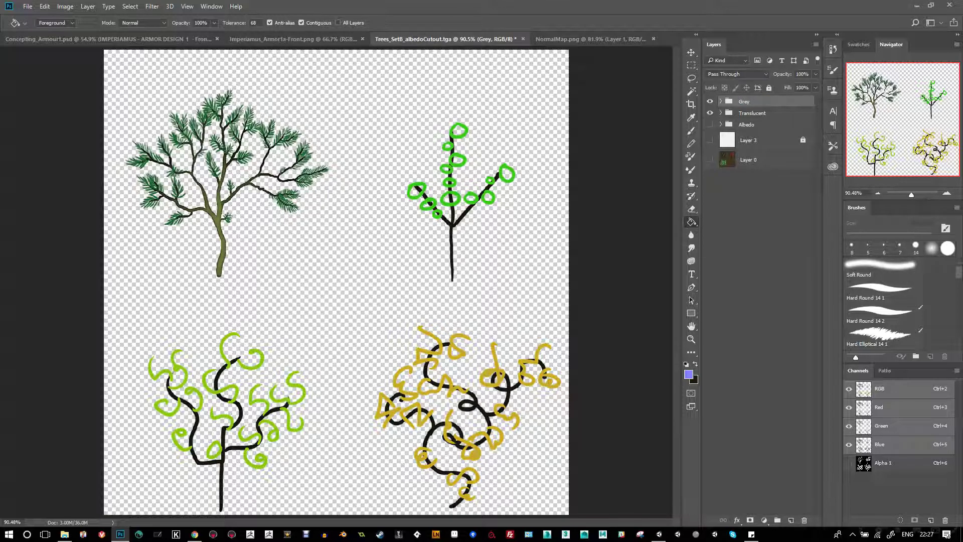
click(721, 101)
click(752, 117)
shift+click(752, 155)
right_click(753, 136)
click(804, 369)
- Lighten the merged tree layer in the Grey group with Levels and desaturate it with a saturation of -100
key(ctrl+l)
drag(588, 281, 553, 282)
key(Tab)
key(Return)
key(ctrl+u)
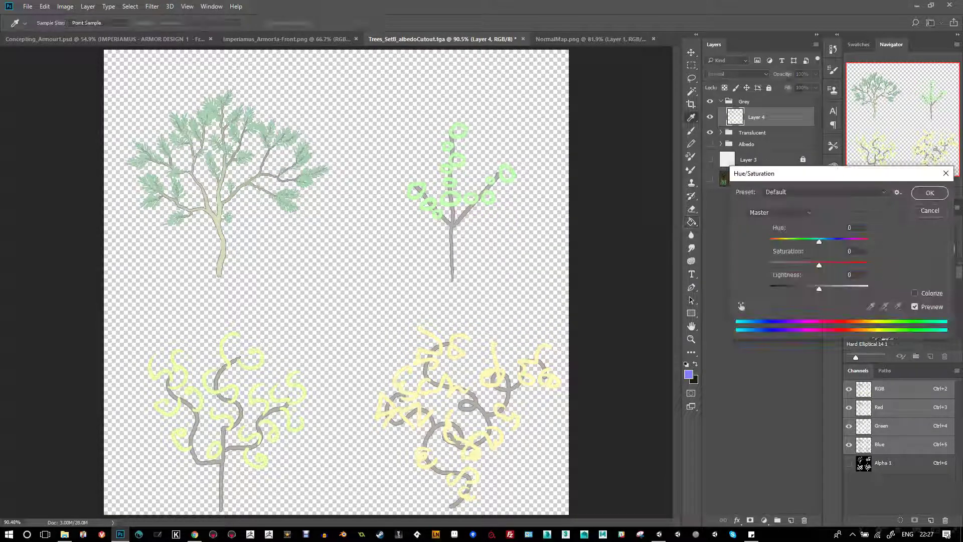
key(Tab)
text(-100)
key(Return)
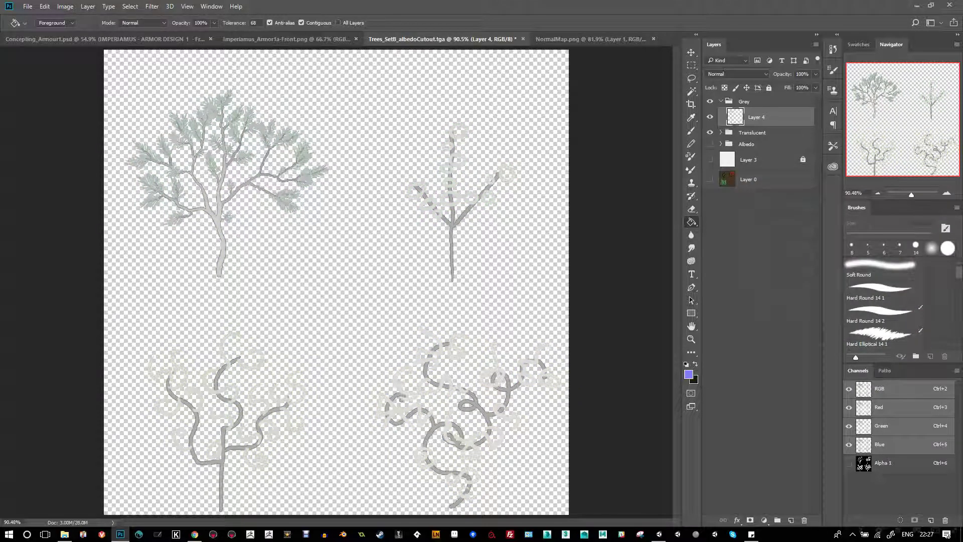
- Add a layer beneath the grey trees inside the Grey group and fill it with the dark swatch colour
key(ctrl+shift+alt+n)
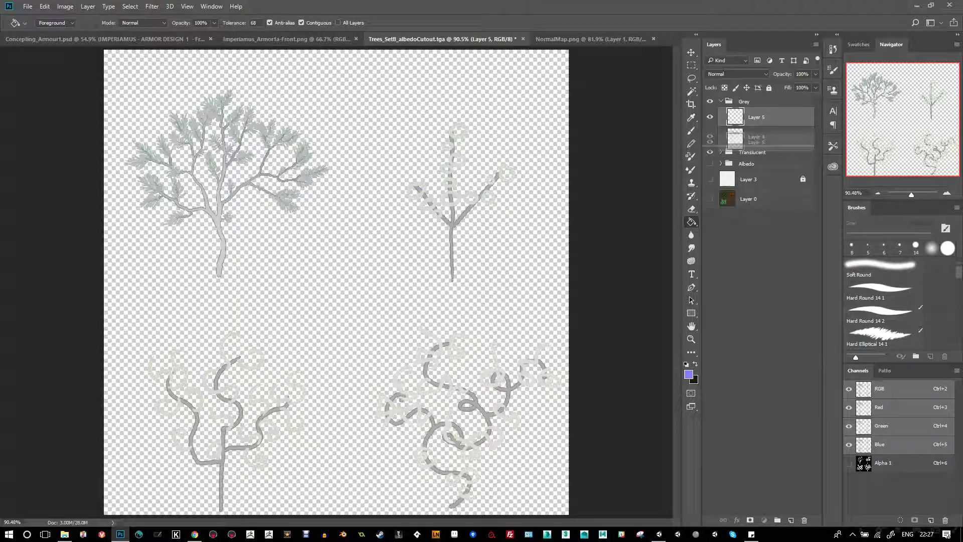
key(ctrl+bracketleft)
key(x)
key(alt+BackSpace)
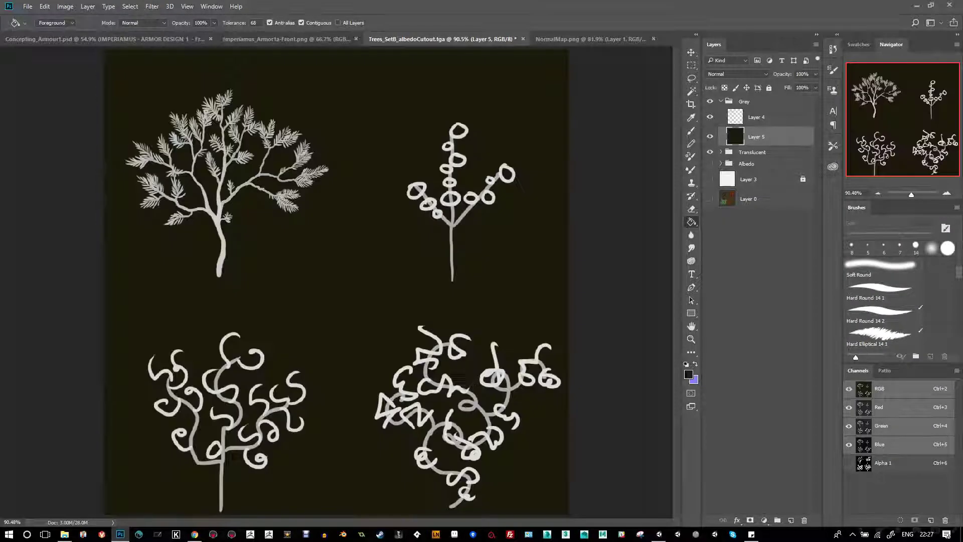
- Add a black Inner Shadow to the grey tree layer with 0 px distance, 0% choke and 4 px size
key(alt+bracketright)
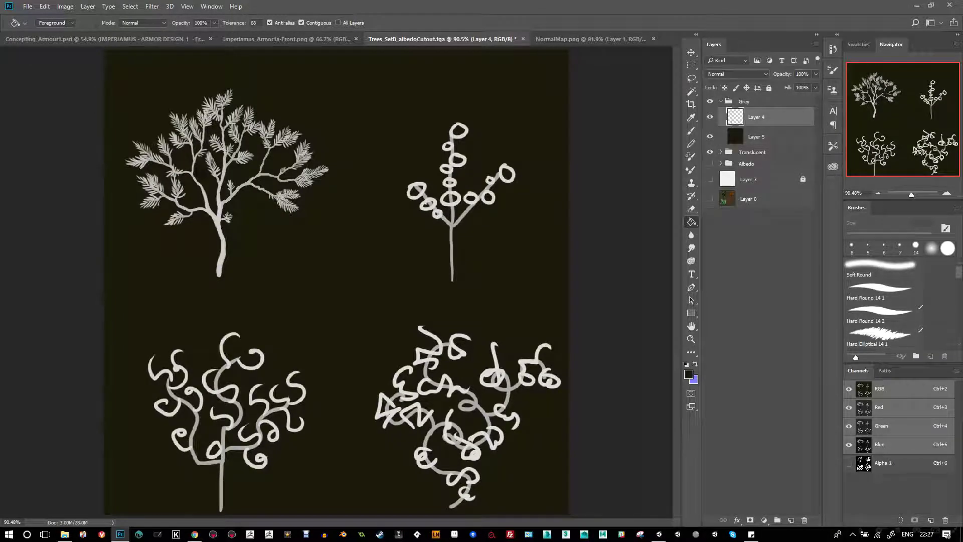
click(737, 520)
click(737, 520)
key(Tab)
key(Tab)
key(Tab)
text(0)
key(Tab)
text(4)
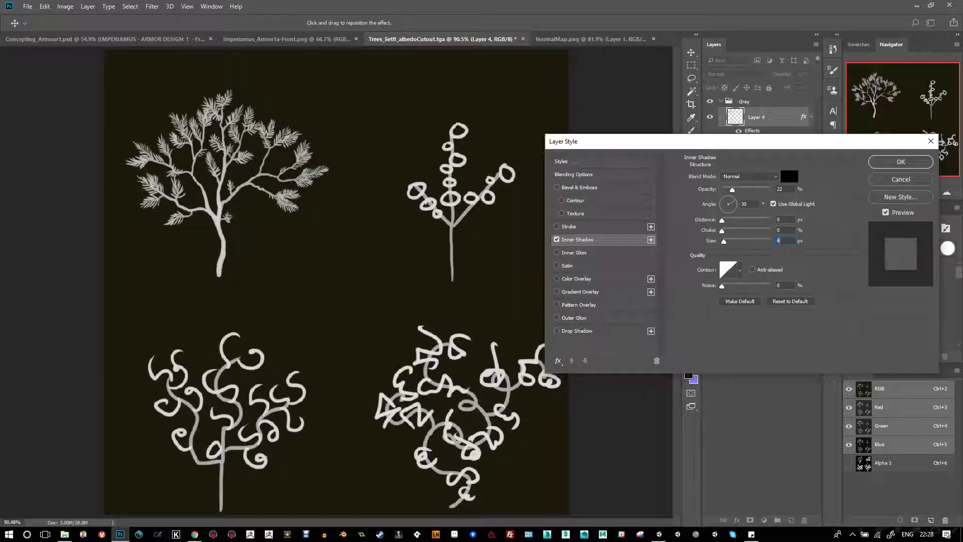
- Refine the Inner Shadow to 100% opacity, 0 px distance, 3% choke and 4 px size, and apply it
key(Tab)
key(Tab)
key(Tab)
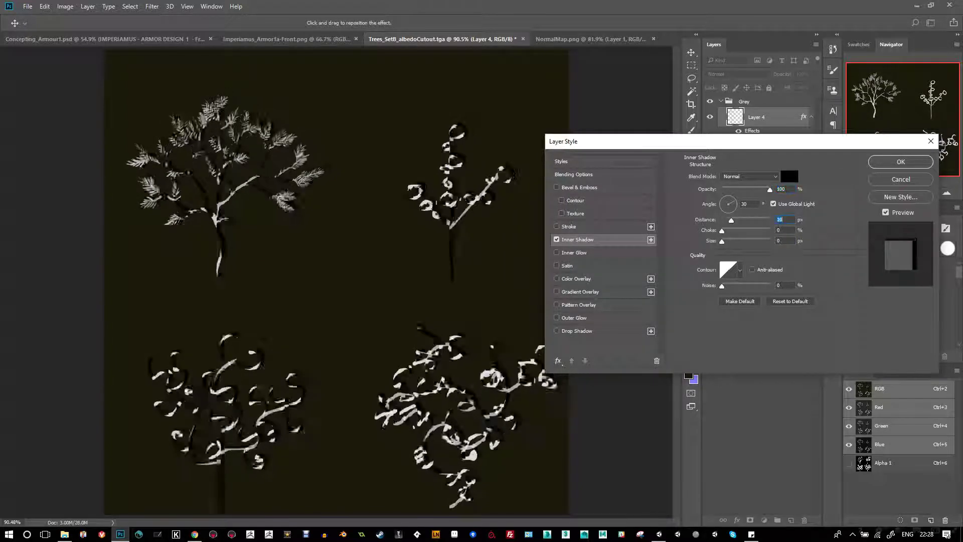
text(16)
text(3)
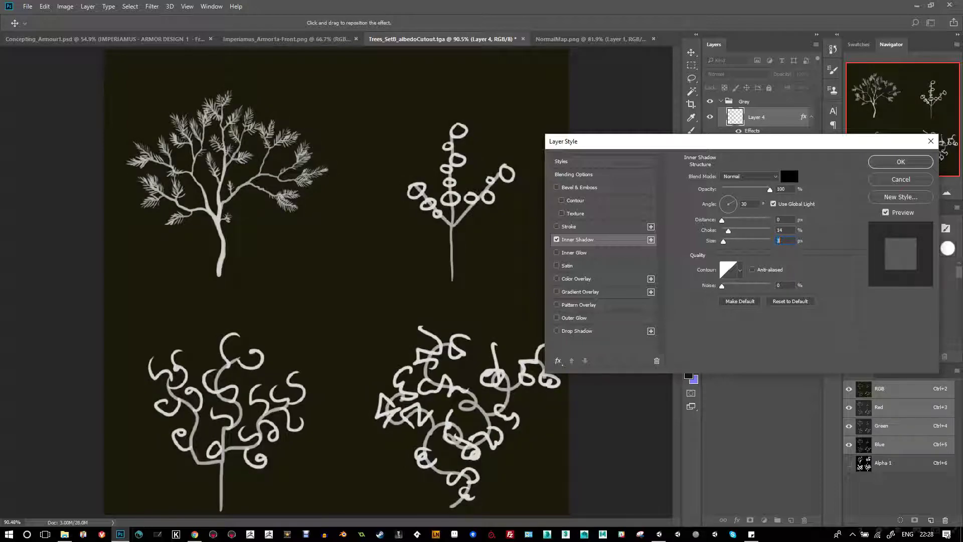
key(Up)
key(Down)
key(Up)
key(Down)
key(Tab)
text(5)
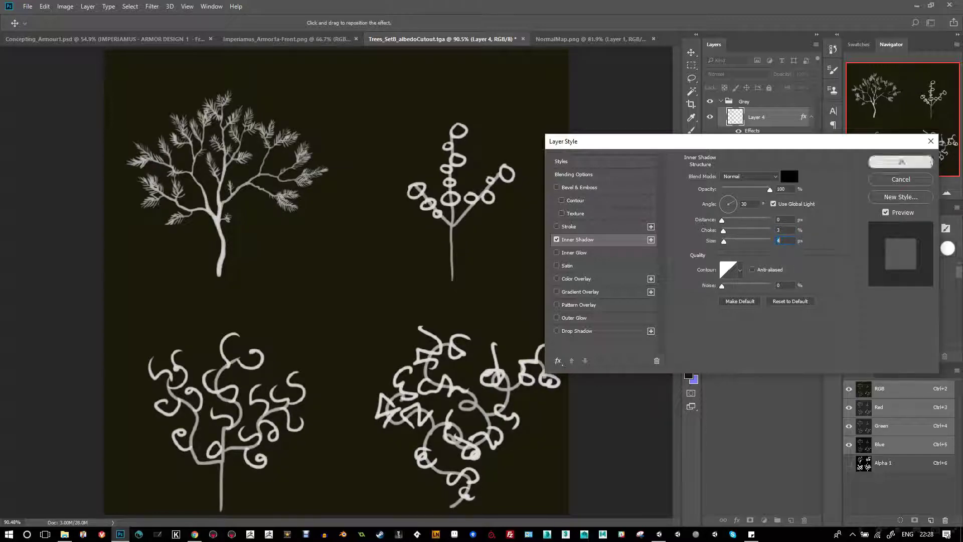
click(902, 162)
- Turn the dark background layer of the Grey group pure black using Hue/Saturation
click(767, 156)
key(ctrl+u)
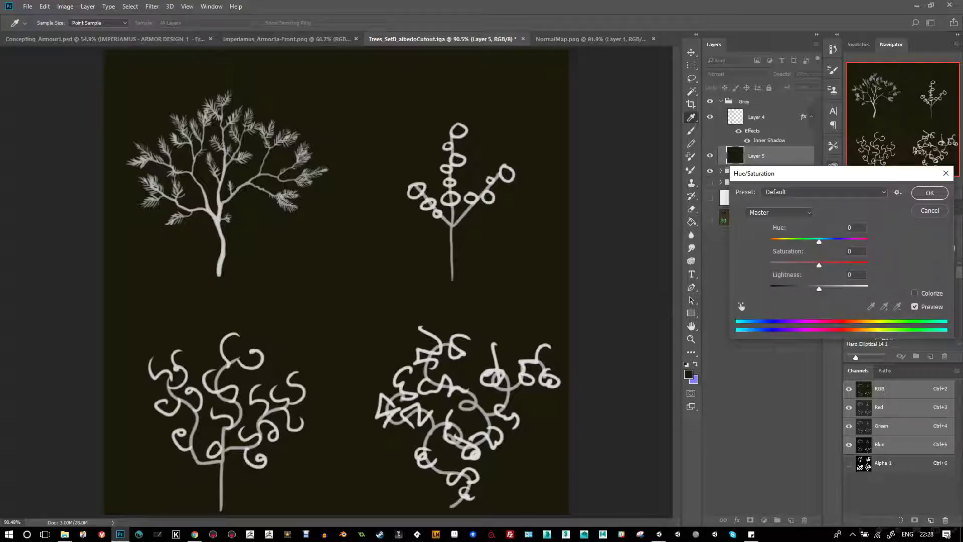
key(Return)
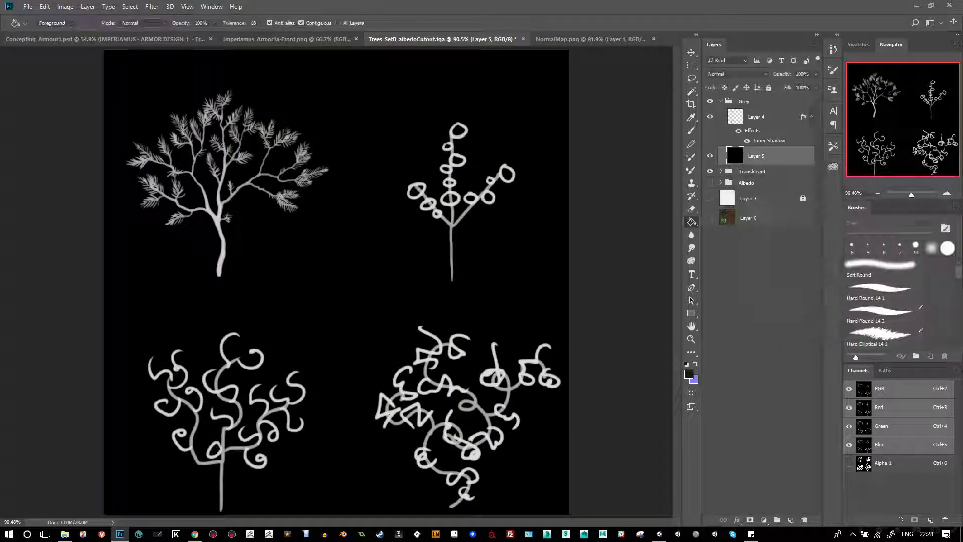
key(g)
- Save the grey height image as a PNG named Trees_SetC_Grey in Downloads, using the smallest file size option
key(ctrl+shift+s)
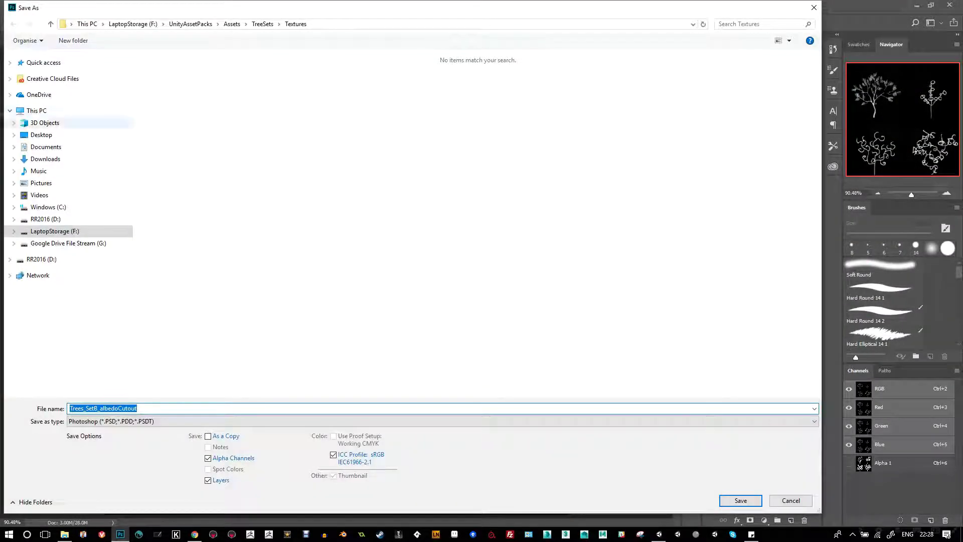
click(45, 158)
click(75, 421)
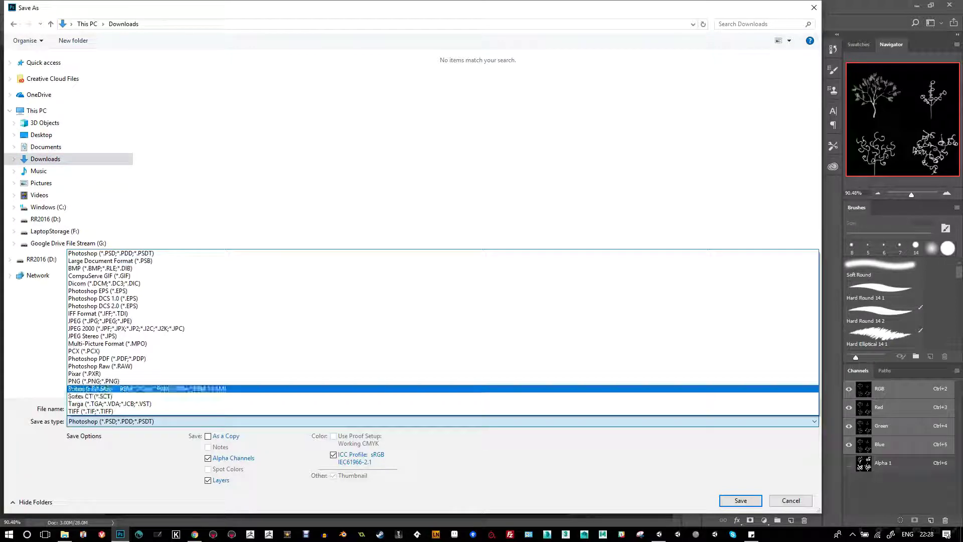
click(93, 380)
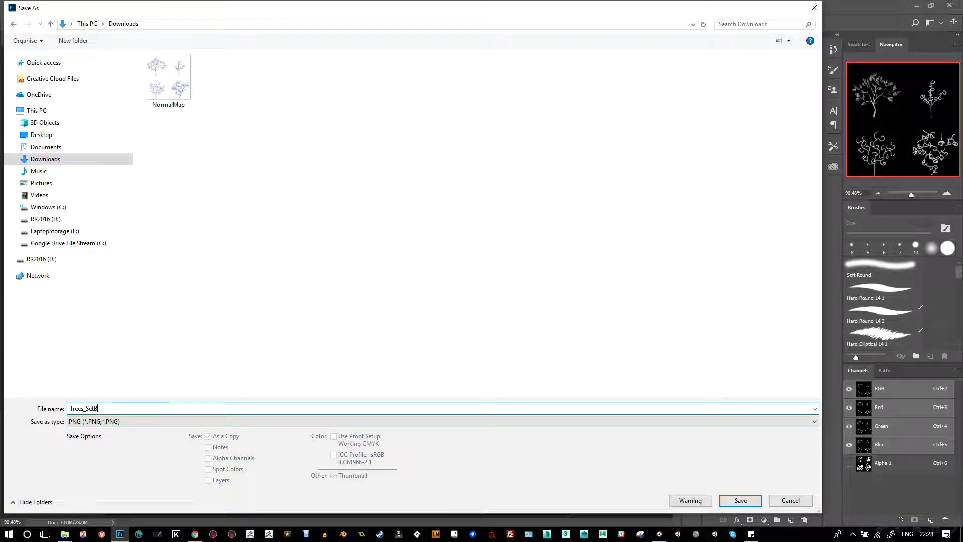
text(Trees_SetC_Grey)
key(Return)
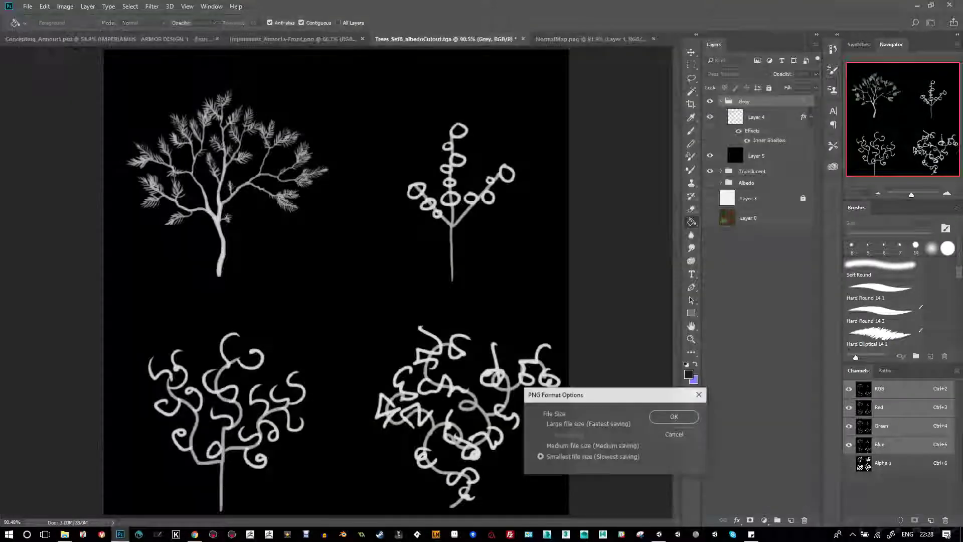
key(Return)
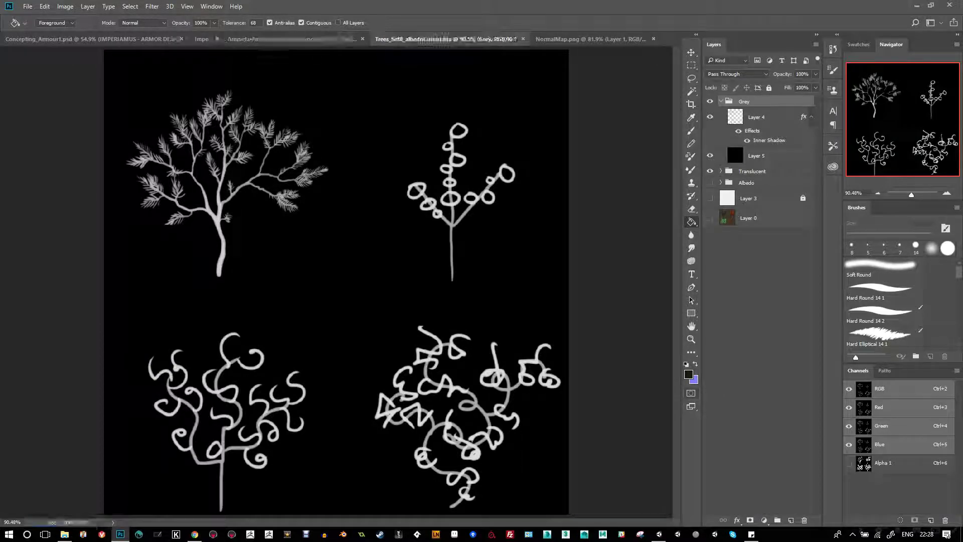
- Switch to NormalMap-Online in Chrome and load Trees_SetC_Grey from Downloads as the height map
key(alt+Tab)
key(alt+Tab)
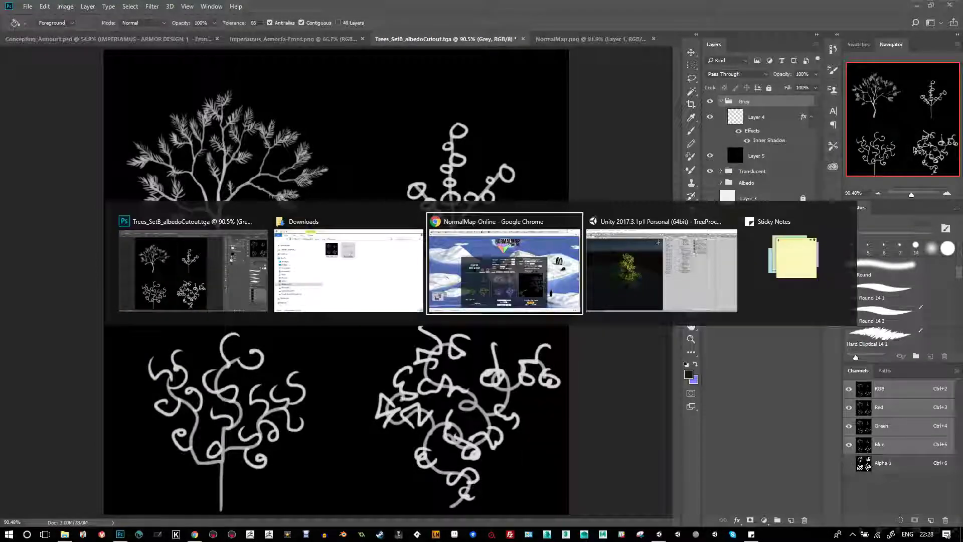
key(ctrl+o)
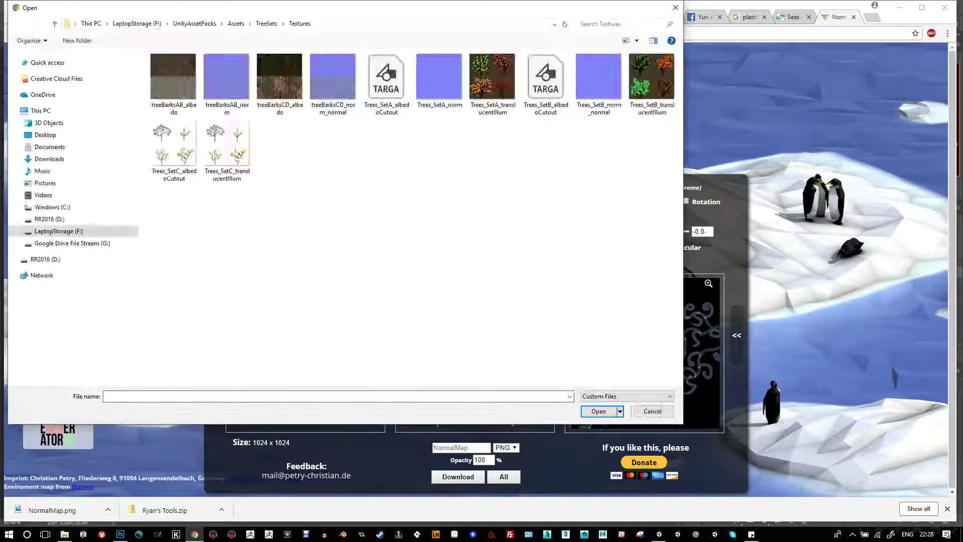
click(49, 159)
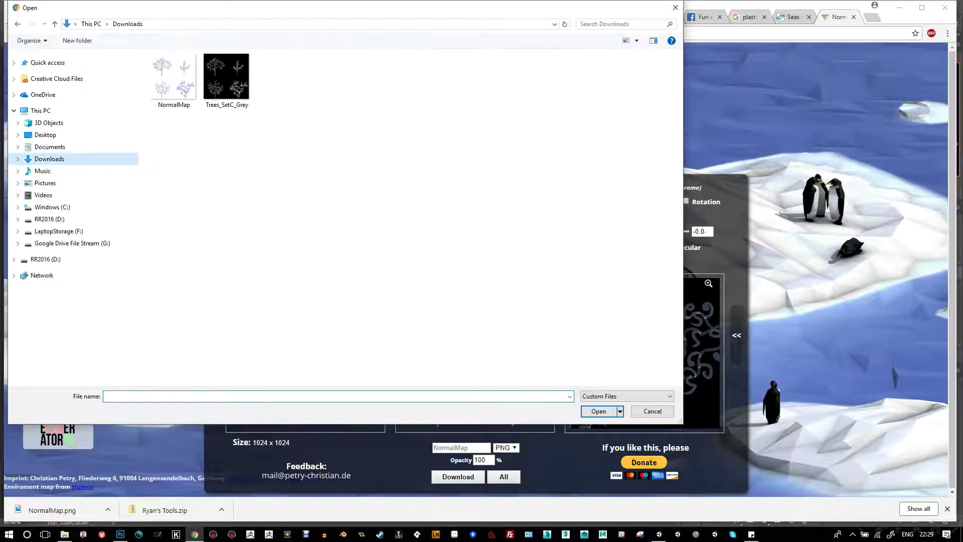
double_click(227, 78)
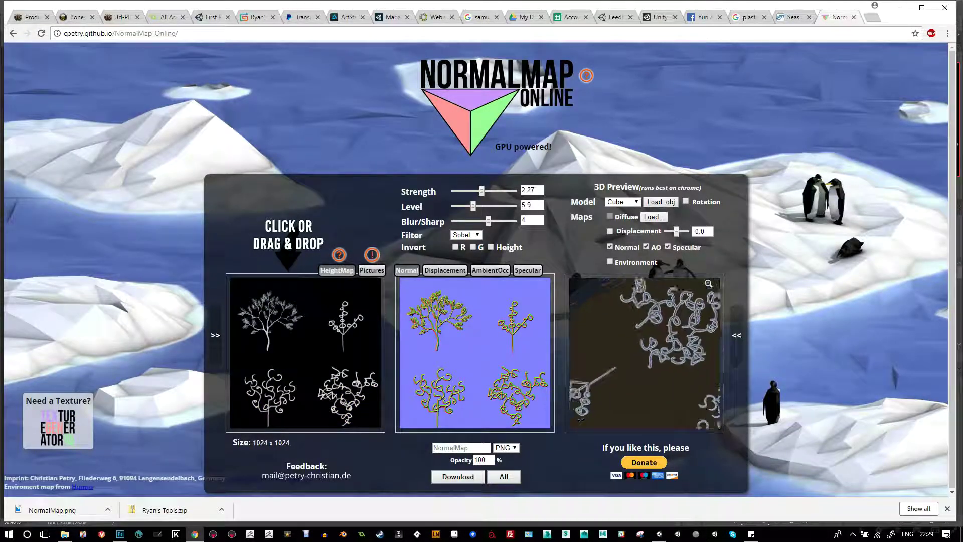
- Set the normal map's strength to 0.2, level to 5.6 and Blur/Sharp to -4, and download it as a PNG
key(BackSpace)
text(-7)
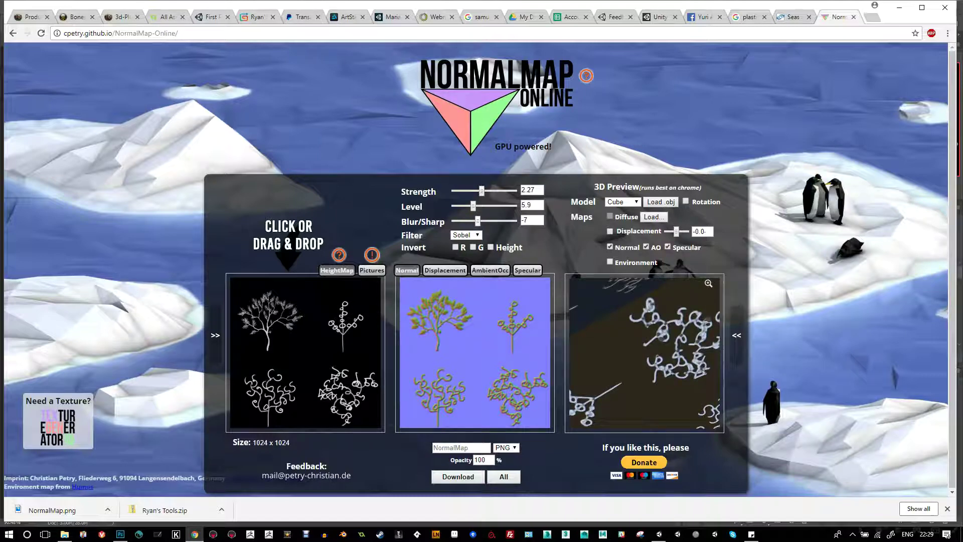
mouse_move(467, 206)
mouse_down()
mouse_move(469, 191)
mouse_move(457, 190)
mouse_up()
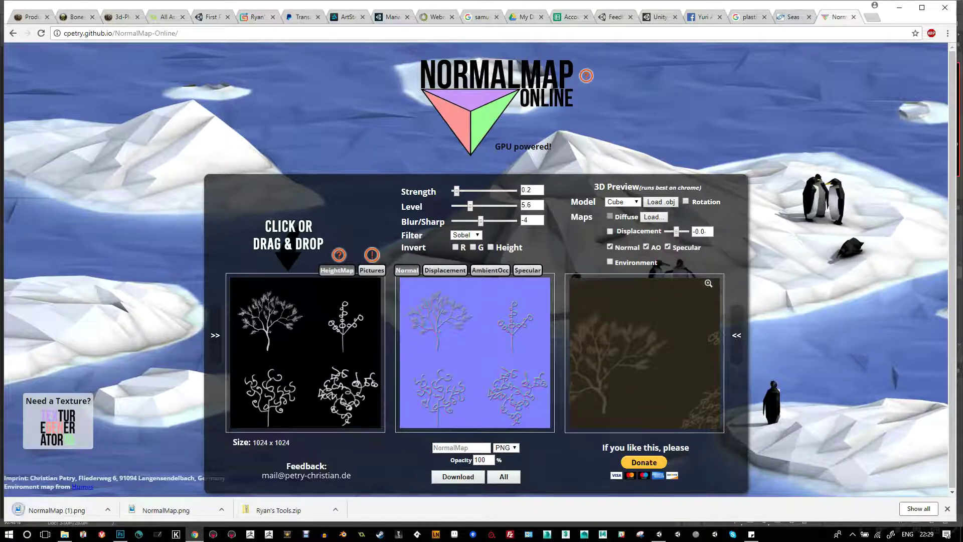
- Switch to Photoshop, open NormalMap (1).png and copy its image into the tree texture document above the grey tree layer
click(120, 534)
click(28, 6)
click(38, 25)
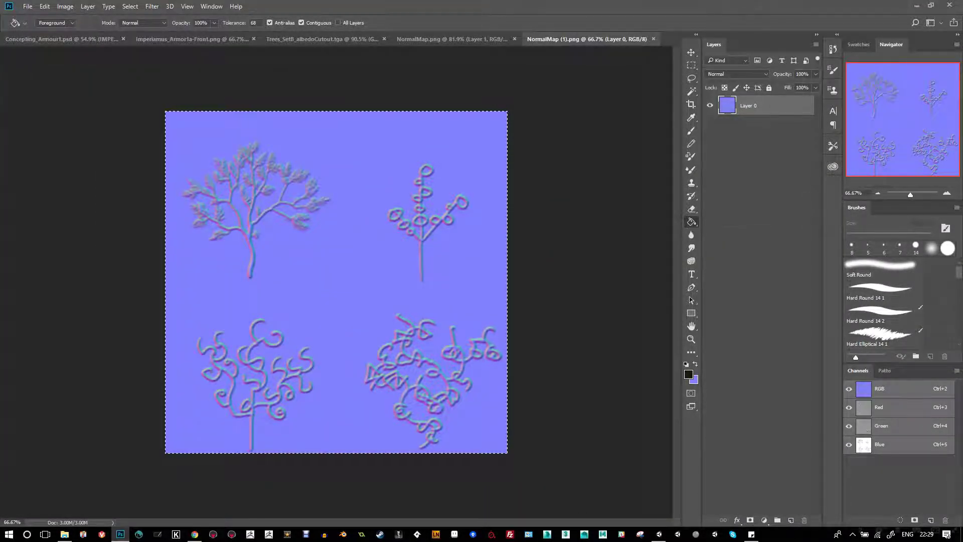
key(ctrl+shift+Tab)
key(ctrl+shift+Tab)
key(ctrl+v)
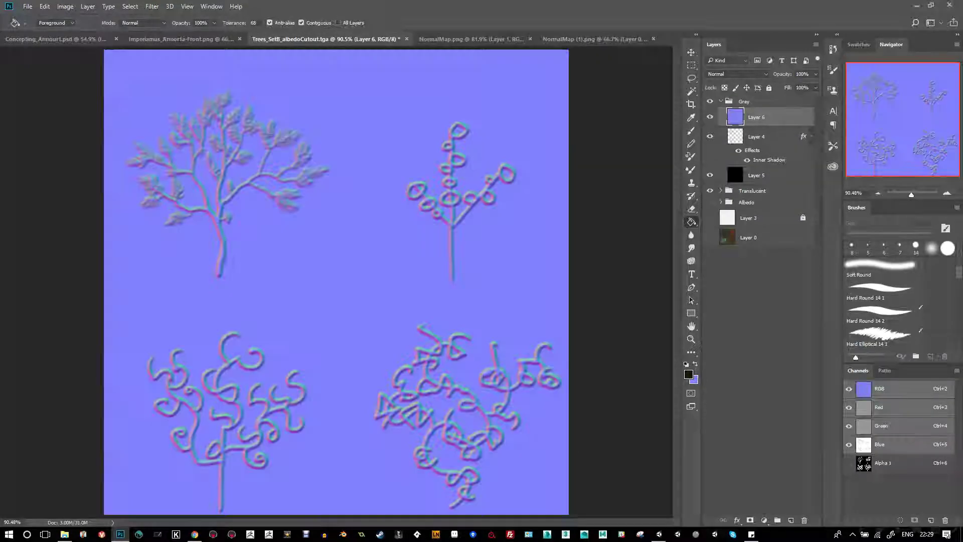
- Rename the Grey layer group as Normal
double_click(744, 101)
text(Normal)
key(Return)
- Save the normal map as a PNG named Trees_SetC_norm in the TreeSets Textures folder
key(ctrl+shift+s)
key(alt+Down)
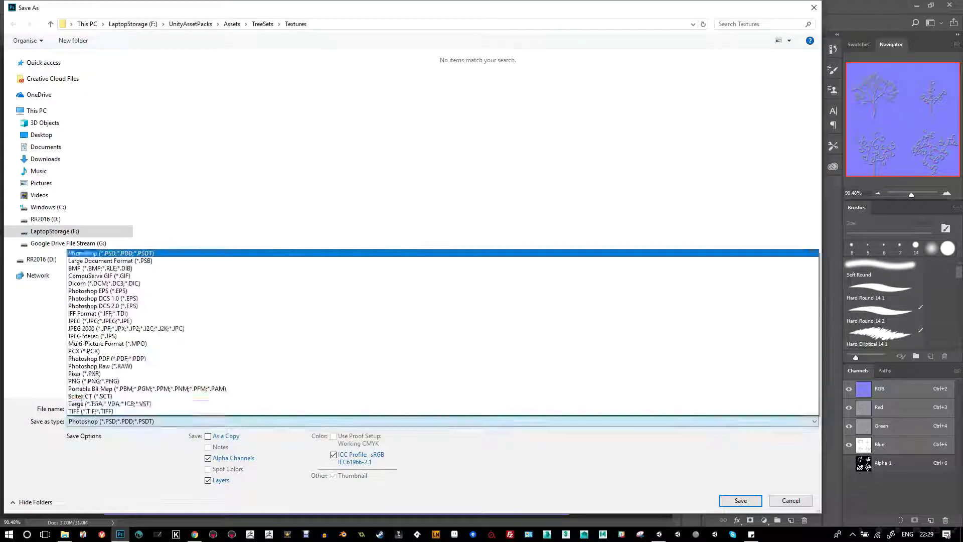
click(85, 381)
click(618, 80)
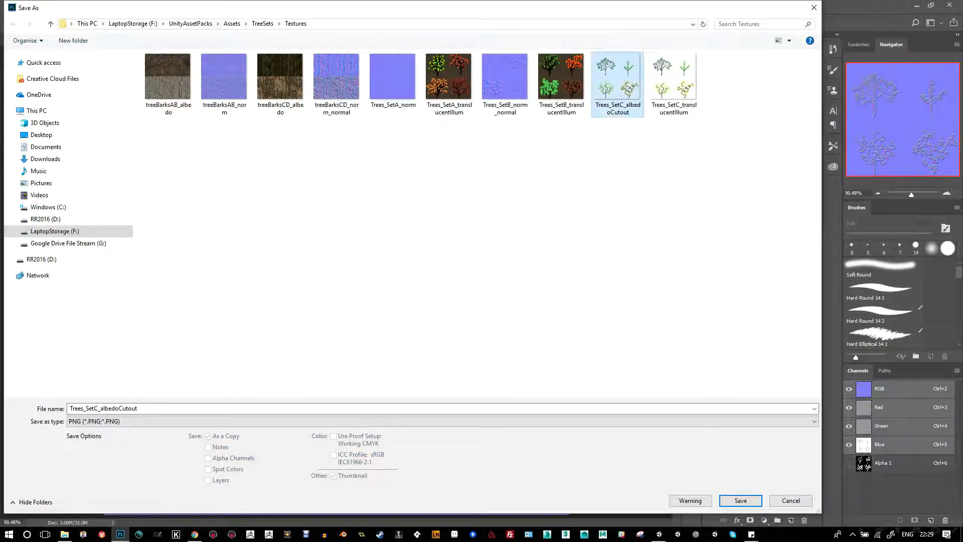
double_click(71, 407)
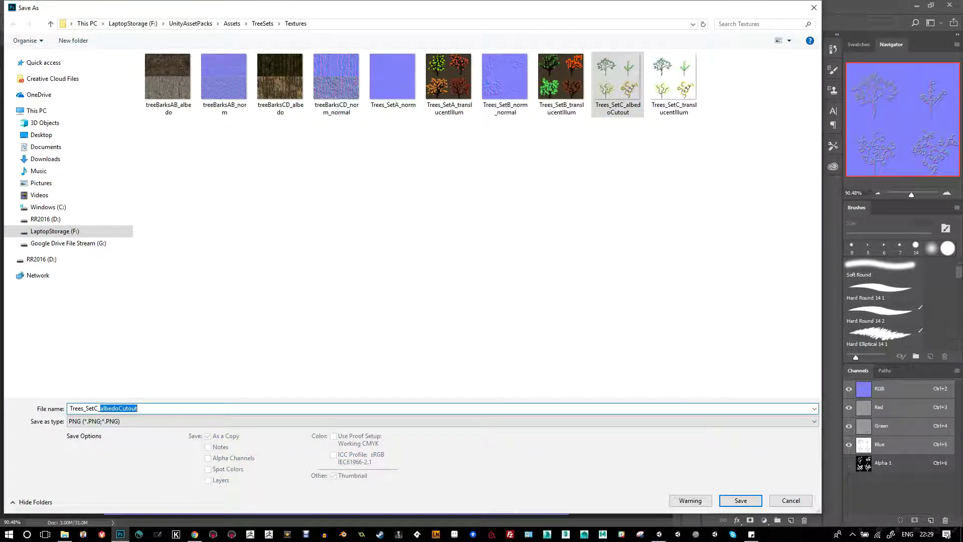
text(normal)
key(Return)
key(Return)
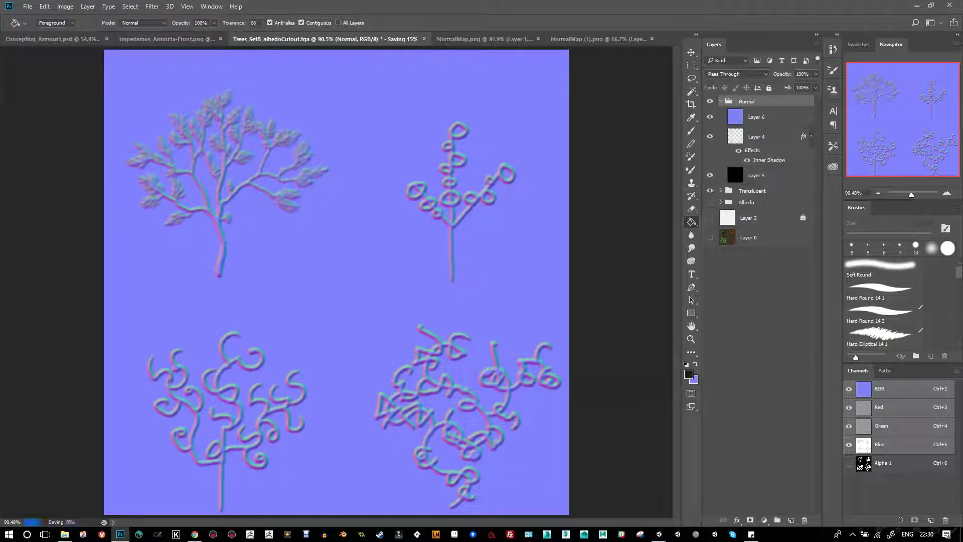
- Switch to Unity and assign Trees_SetC_albedoCutout, Trees_SetC_translucentIllum and Trees_SetC_norm to MainTreeB's albedo, transmission and normal maps in TreeLeavesEFGH
click(659, 534)
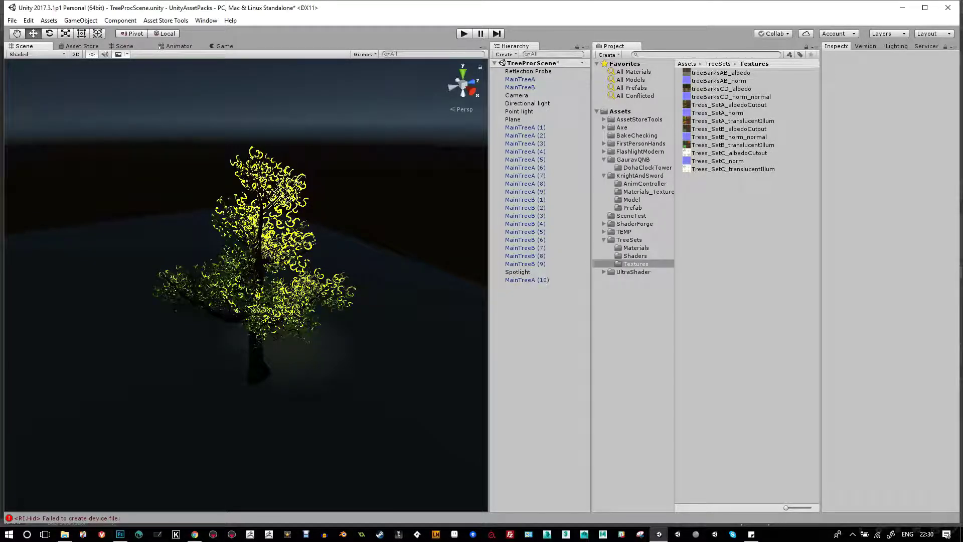
click(520, 86)
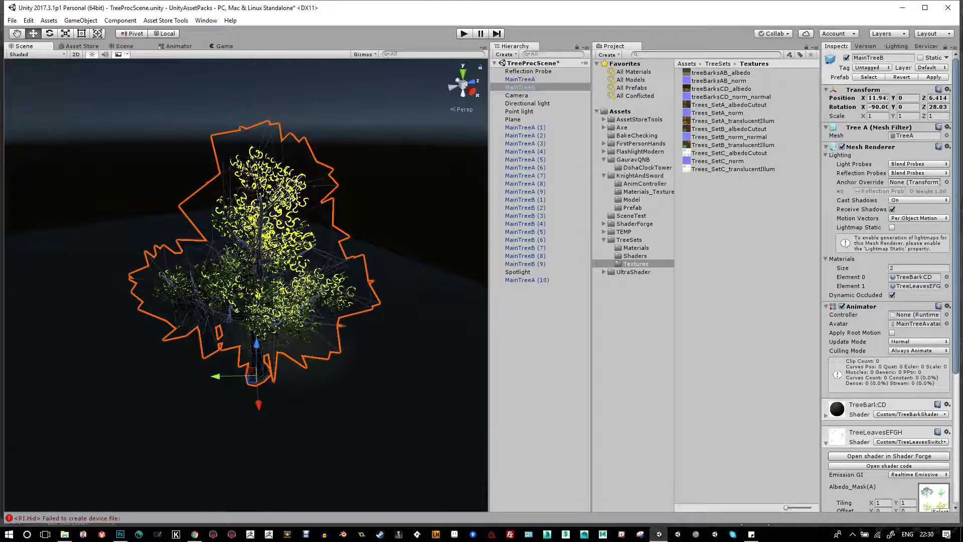
scroll(888, 281, down, 6)
click(933, 367)
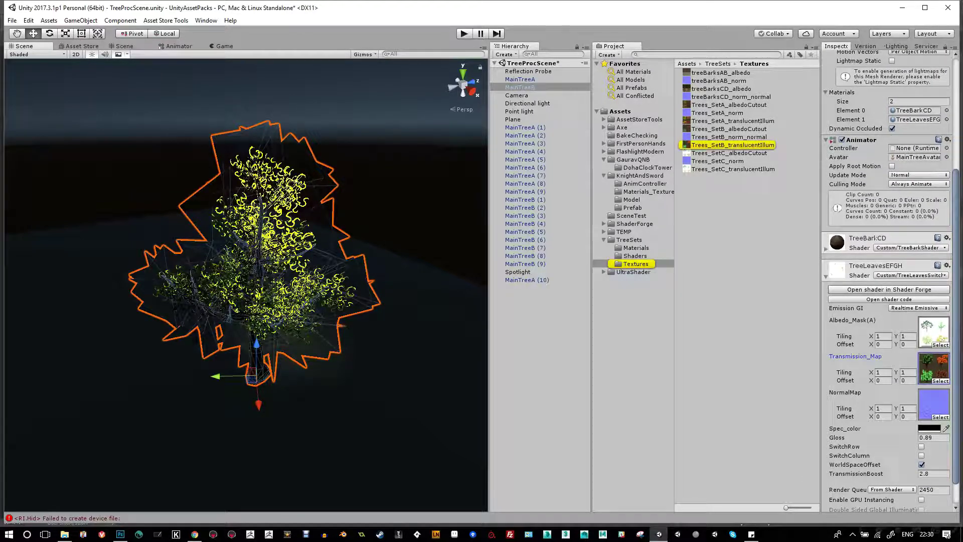
click(932, 330)
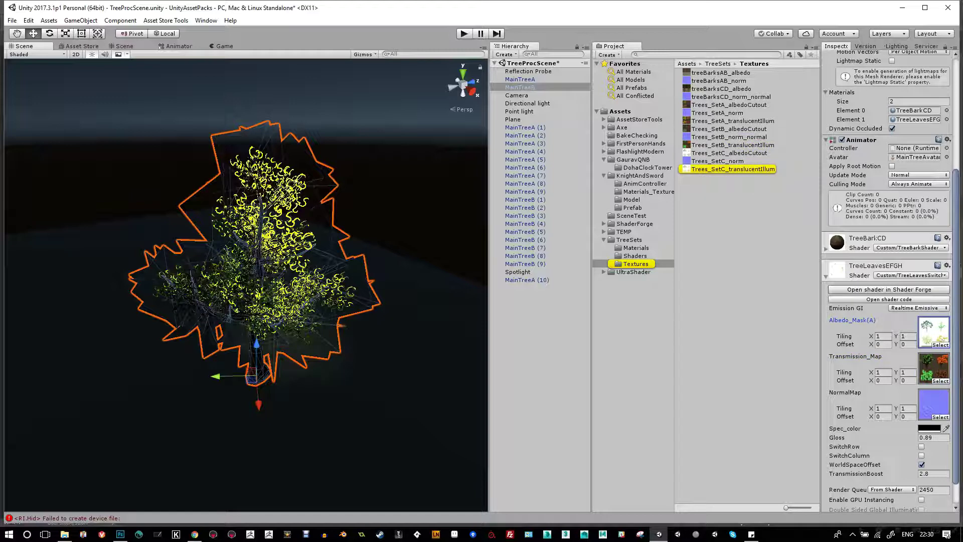
click(729, 152)
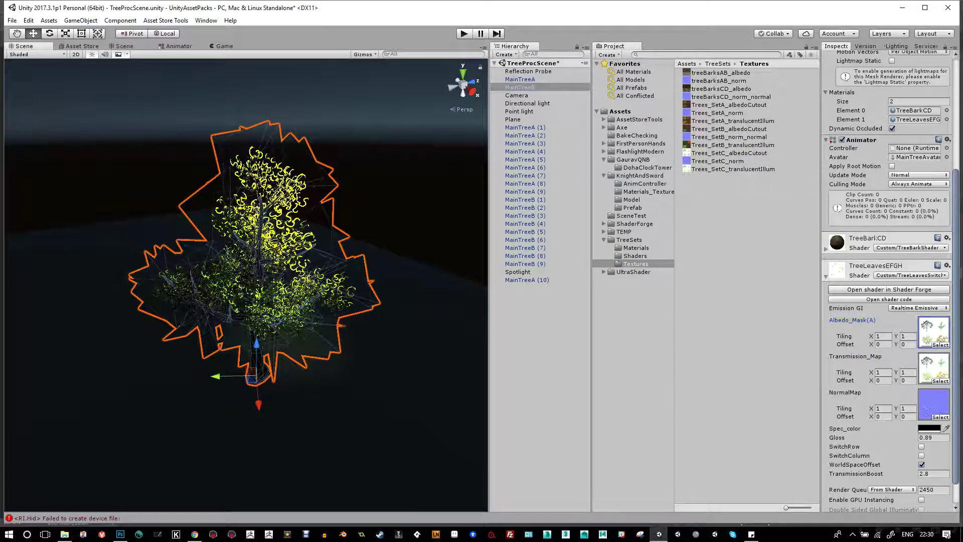
click(932, 436)
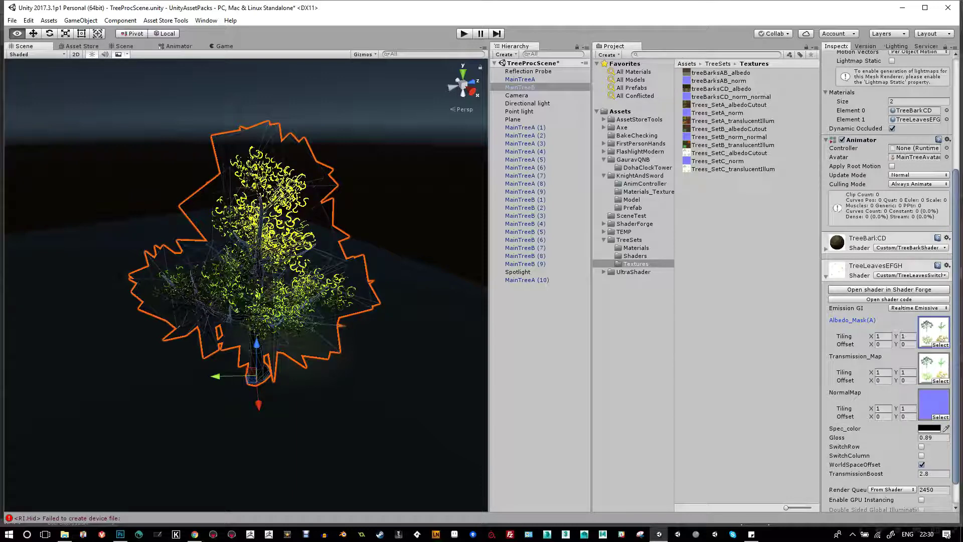
- Turn off the scene view's selection outline and selection wire, and view MainTreeB from another side
key(Escape)
click(363, 54)
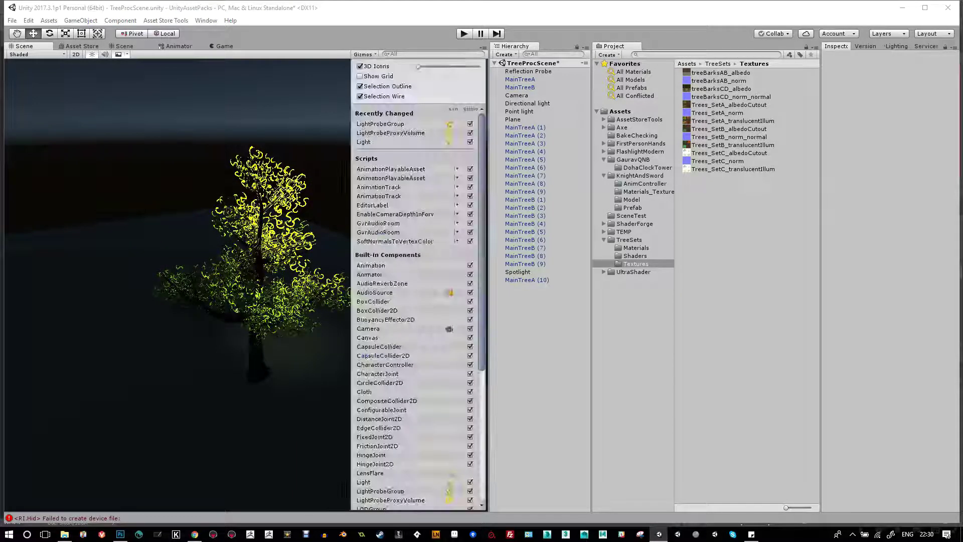
click(261, 226)
click(261, 226)
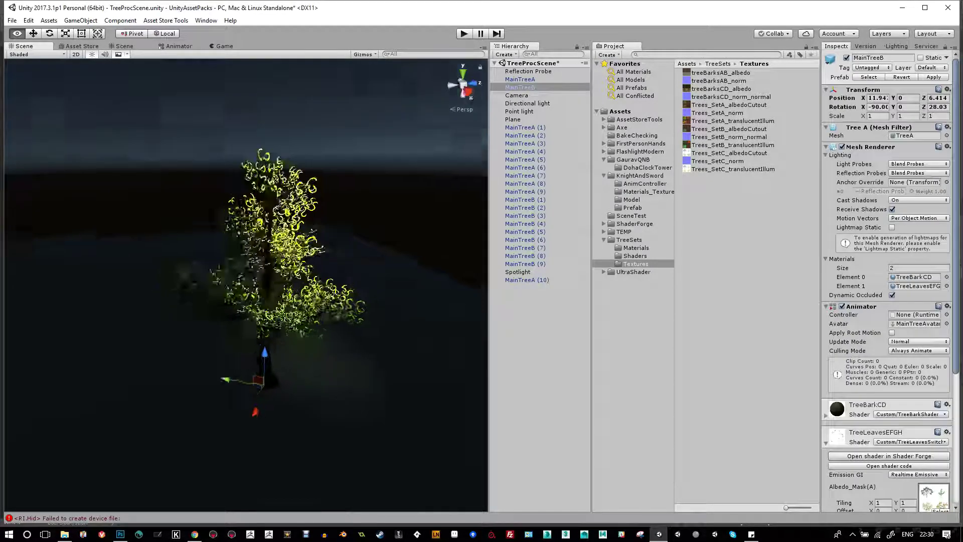
drag(261, 226, 391, 230)
- Lower the point light to about Y 1.6 beside the tree and set its intensity to 0.93
click(519, 111)
scroll(246, 285, down, 3)
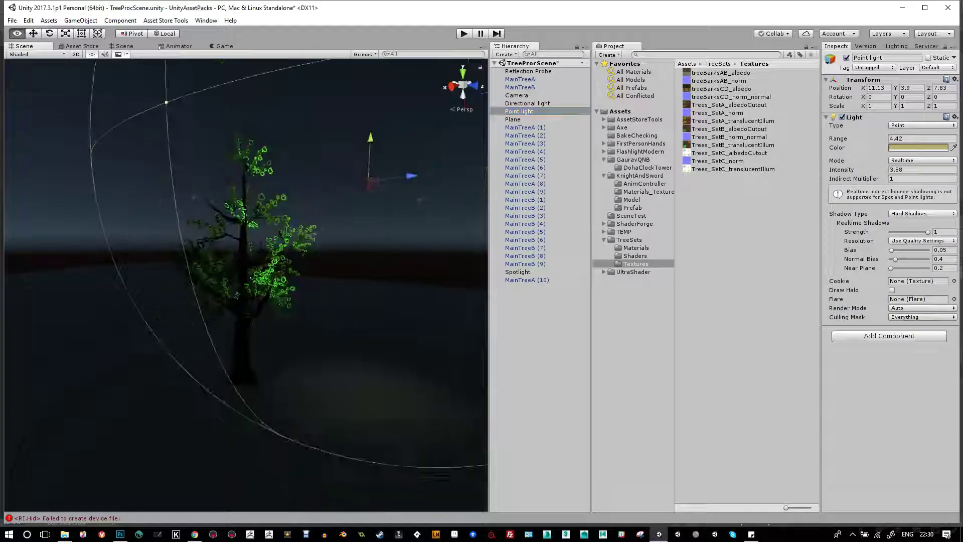
drag(372, 185, 370, 340)
click(922, 169)
text(0.03)
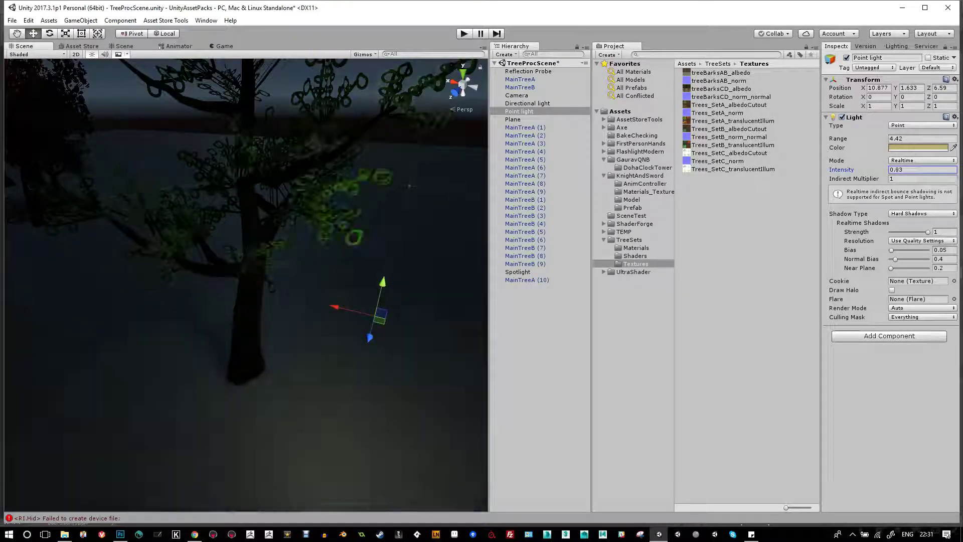
- Reposition the point light to the other side of the trunk, just above the ground
drag(382, 296, 355, 314)
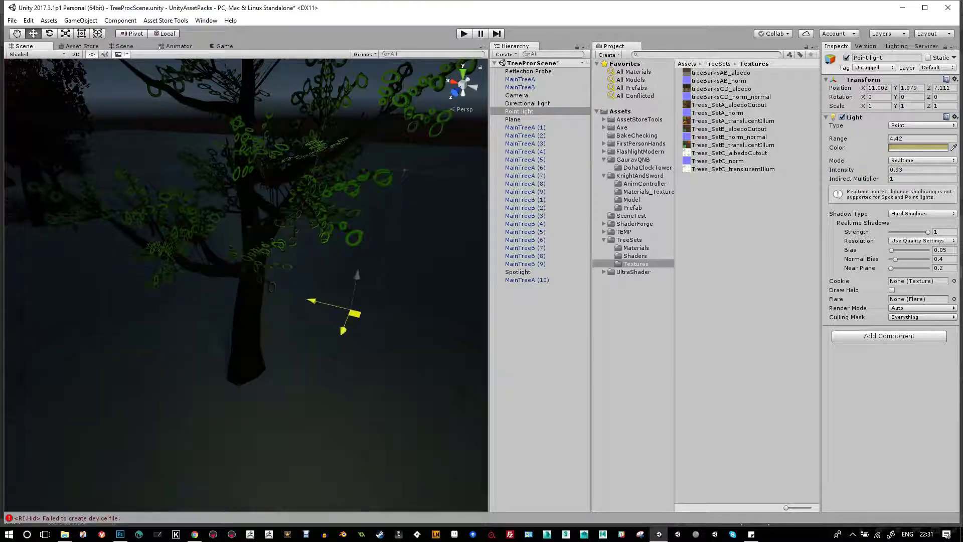
drag(264, 321, 211, 281)
drag(196, 331, 196, 351)
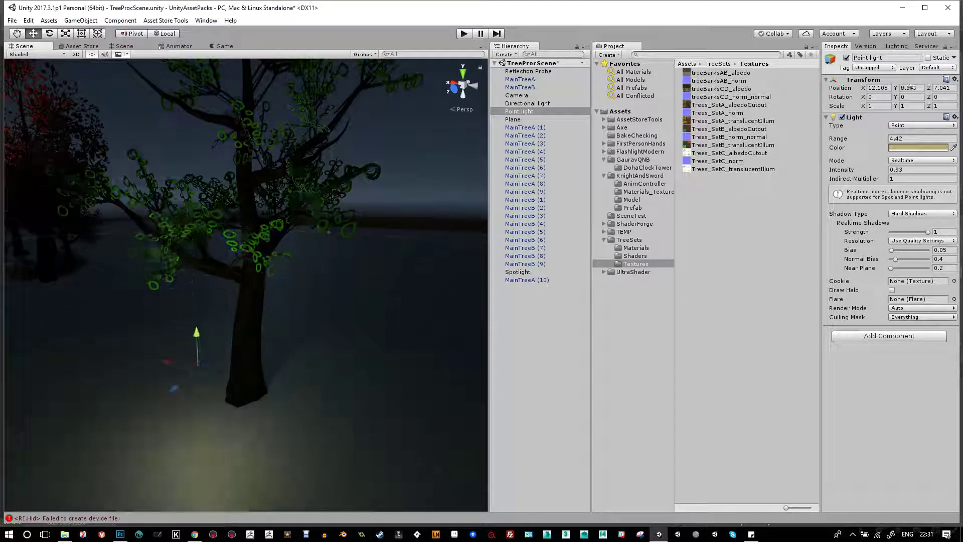
drag(327, 268, 401, 267)
- In MainTreeB's TreeBarkCD material, turn off SwitchUpDown, adjust the specular colour and set the gloss to about 0.4
click(253, 321)
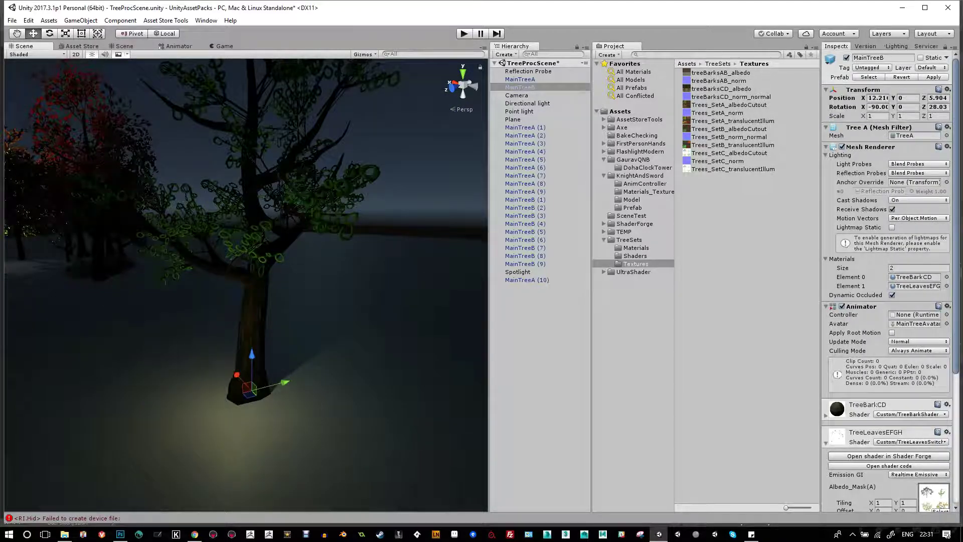
click(825, 415)
scroll(887, 280, down, 5)
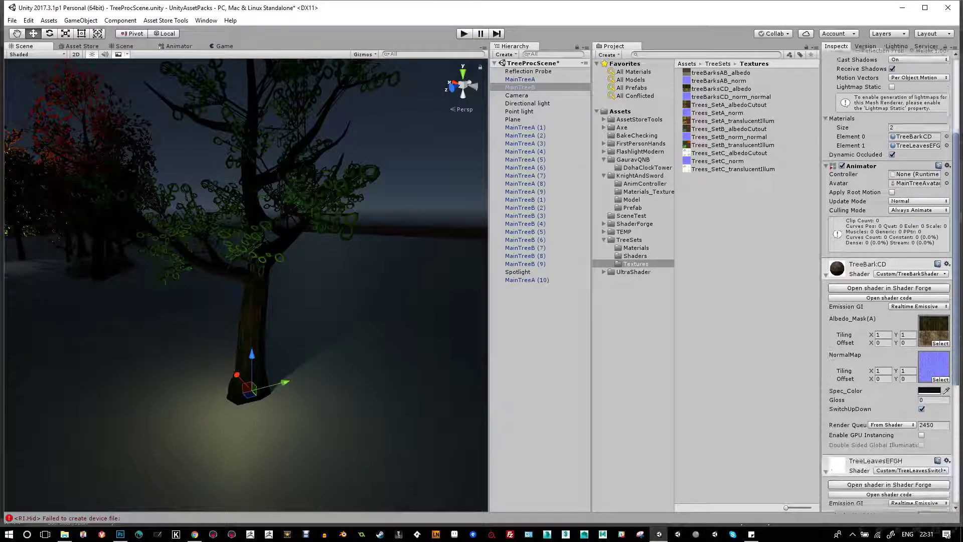
scroll(922, 364, down, 2)
click(921, 364)
drag(225, 185, 169, 184)
click(929, 345)
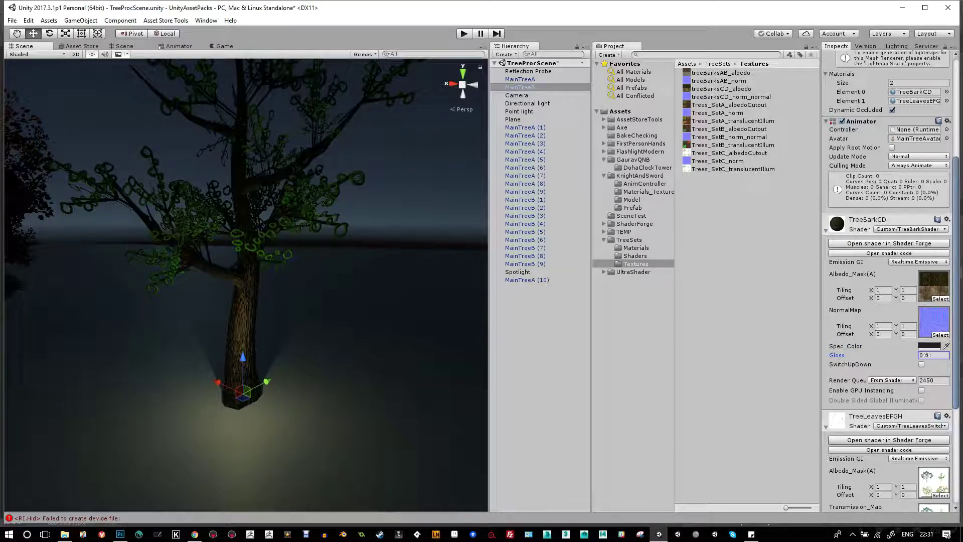
- Raise the point light beside MainTreeB's trunk
mouse_move(241, 250)
mouse_down()
mouse_move(215, 261)
mouse_move(243, 257)
mouse_up()
click(517, 272)
click(519, 111)
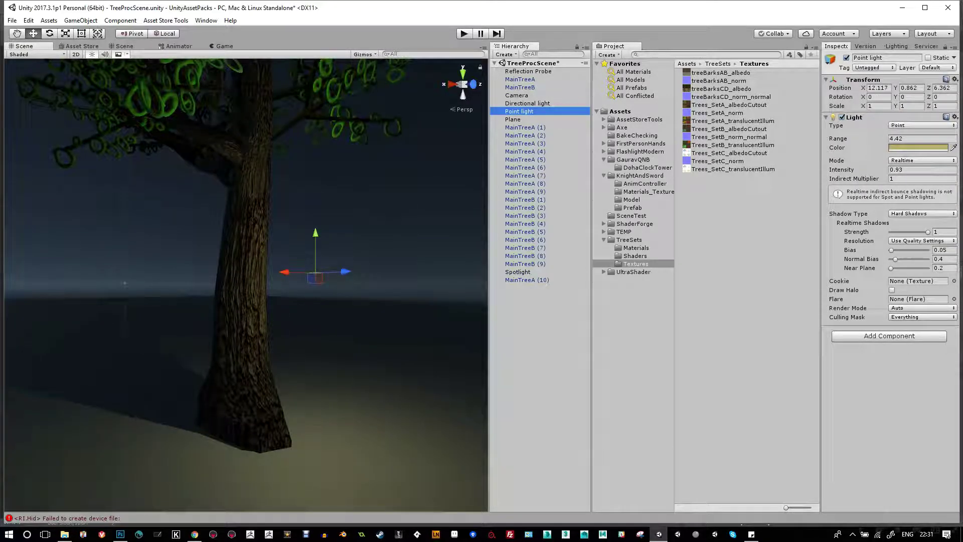
drag(313, 256, 313, 205)
- Switch MainTreeB's leaf material to the needle-branch variant and select the spotlight
click(240, 301)
drag(241, 301, 173, 300)
click(518, 272)
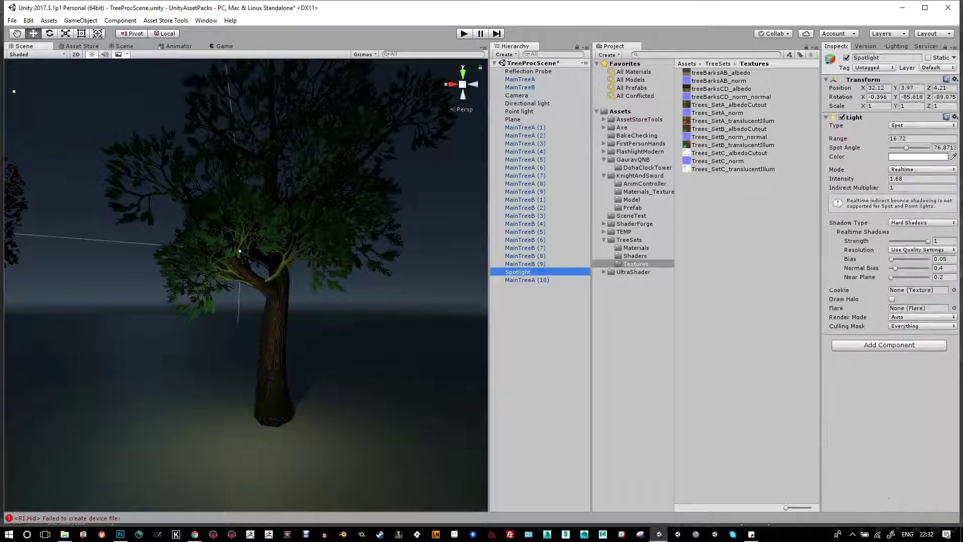
drag(241, 301, 205, 274)
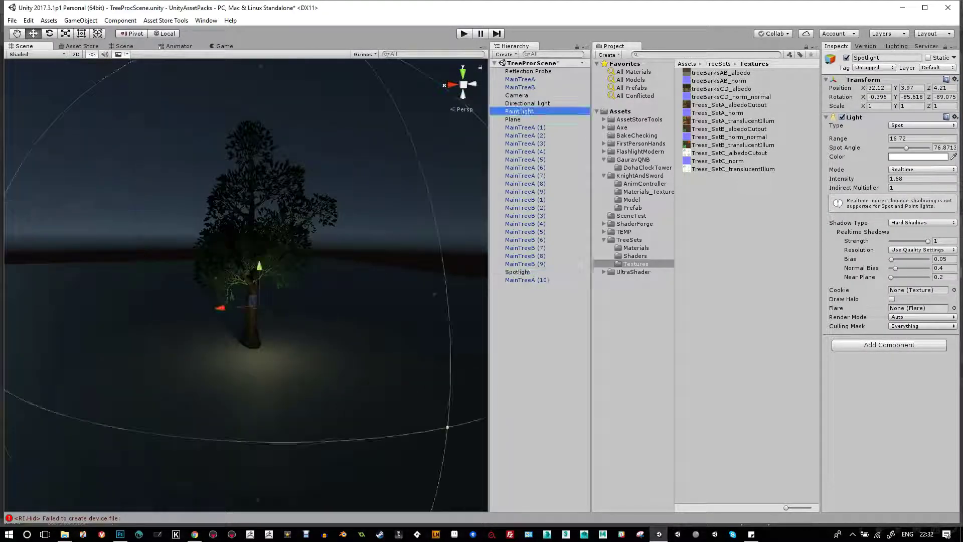
- Enlarge the point light's range to about 9.19 and raise it above the treetop to about Y 5.19
click(256, 303)
drag(253, 301, 166, 203)
drag(151, 301, 258, 113)
drag(251, 441, 250, 506)
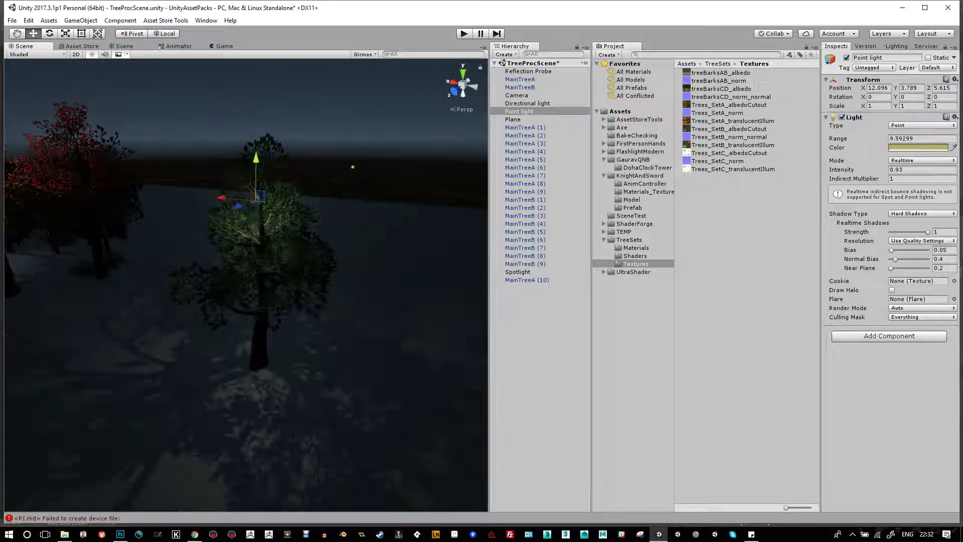
drag(256, 165, 231, 161)
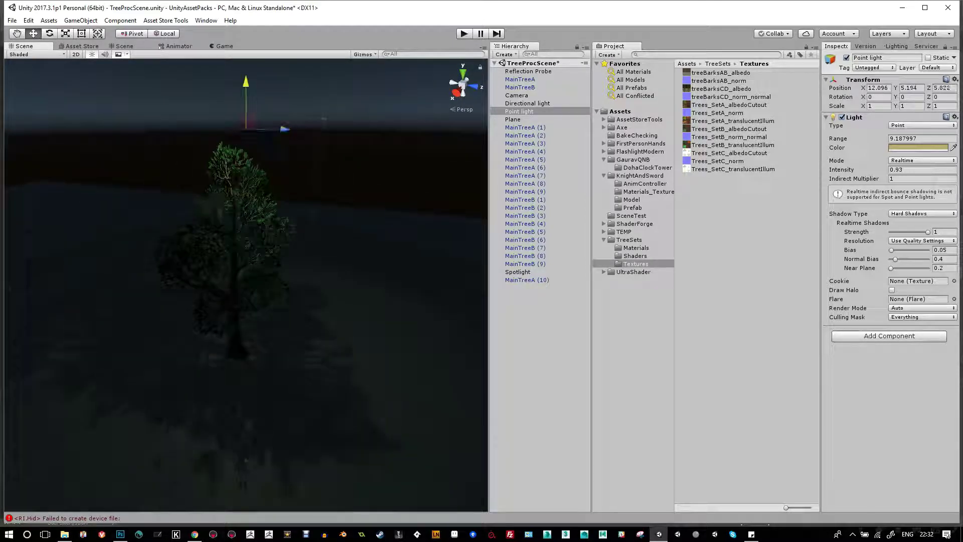
- Duplicate MainTreeB, place the copy on the ground beside it and flatten it into a bush scaled about 0.54 × 0.54 × 0.19
click(236, 240)
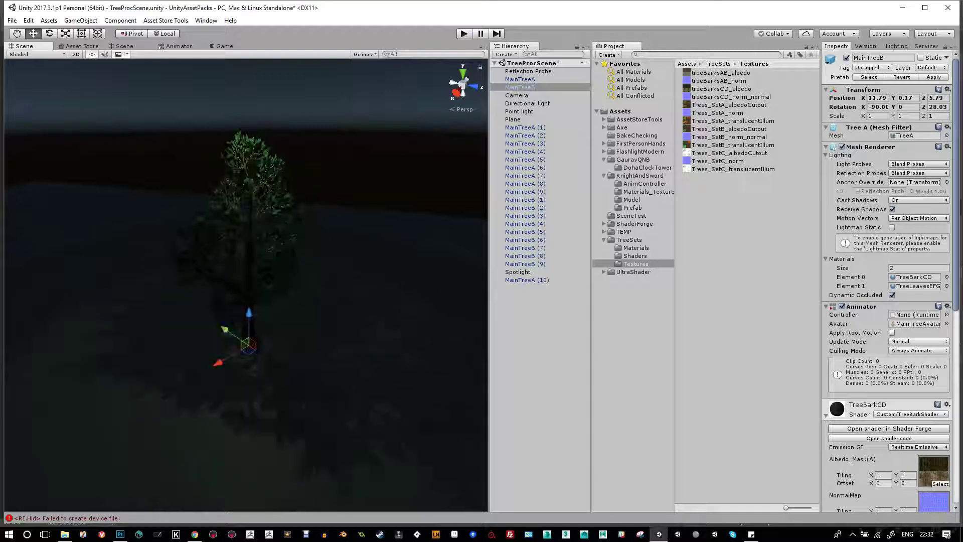
key(ctrl+d)
drag(220, 346, 260, 365)
key(e)
key(r)
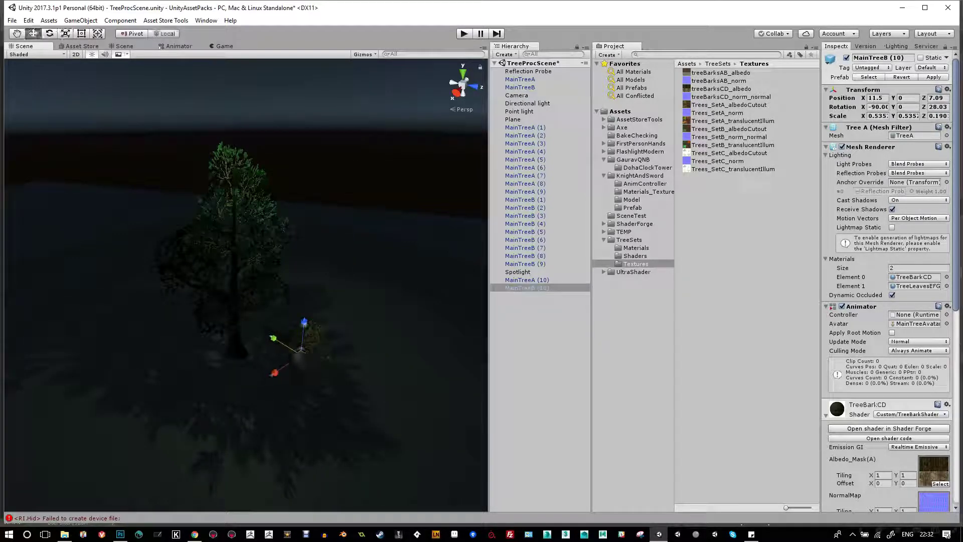
- Duplicate the bush, place the copy on the other side of the trunk and resize it to about 0.43 × 0.43 × 0.22
key(w)
scroll(246, 284, up, 3)
key(ctrl+d)
drag(253, 346, 216, 404)
key(w)
key(r)
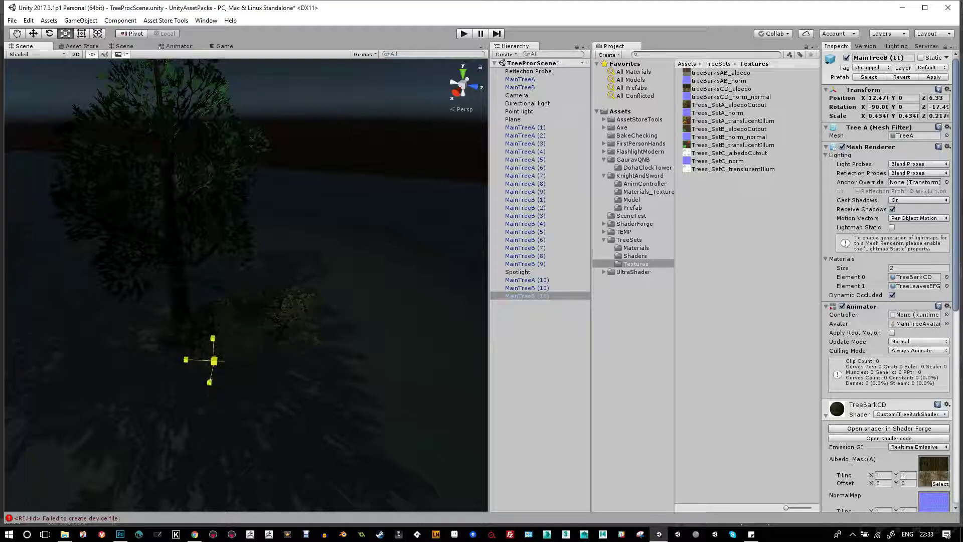
- Make three more copies of the small bush, rotating and spreading them into a clump around the tree's base
key(ctrl+d)
key(e)
drag(278, 379, 268, 396)
key(w)
drag(266, 346, 287, 316)
key(ctrl+d)
drag(252, 412, 215, 321)
key(ctrl+d)
key(w)
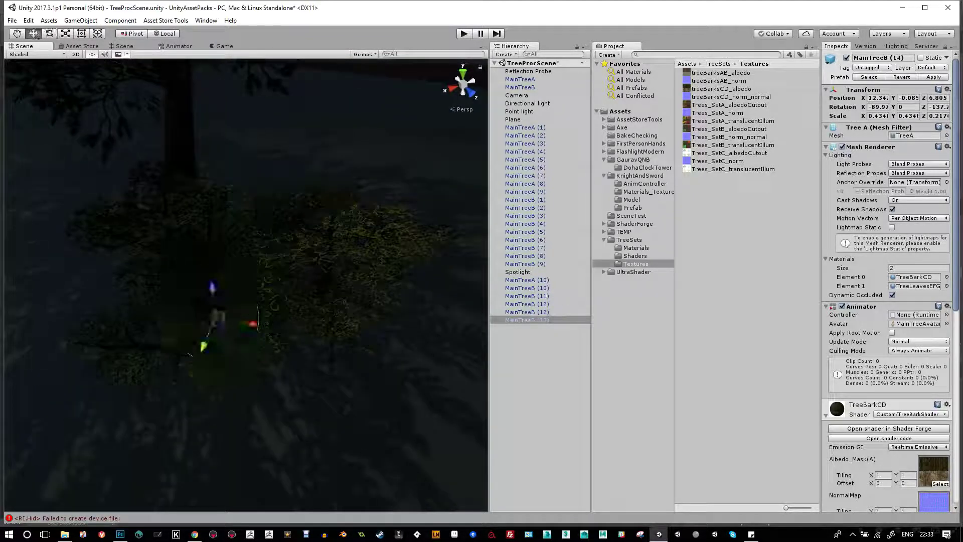
drag(259, 345, 286, 375)
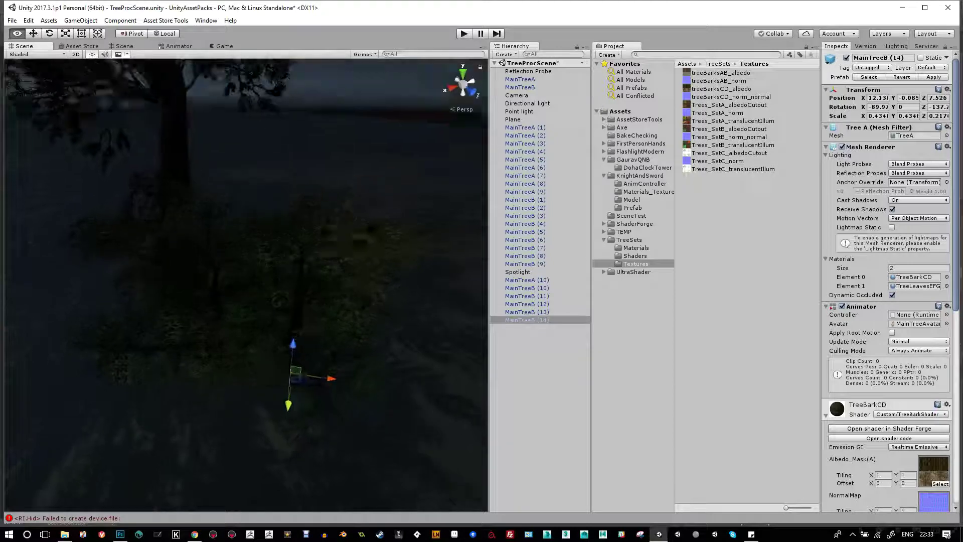
- Try the TreeLeavesEFGH leaf variants by disabling WorldSpaceOffset and switching SwitchRow and SwitchColumn on and off
scroll(888, 281, down, 10)
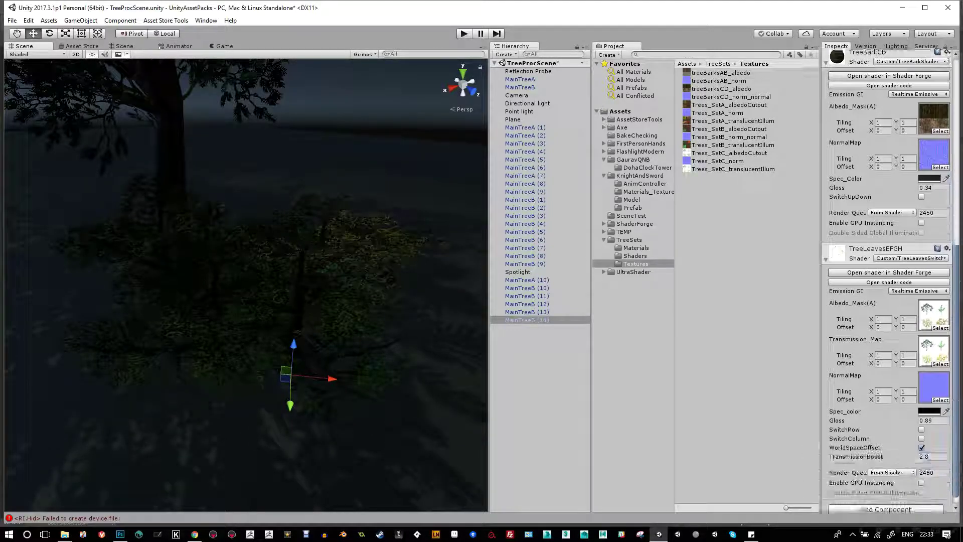
click(921, 436)
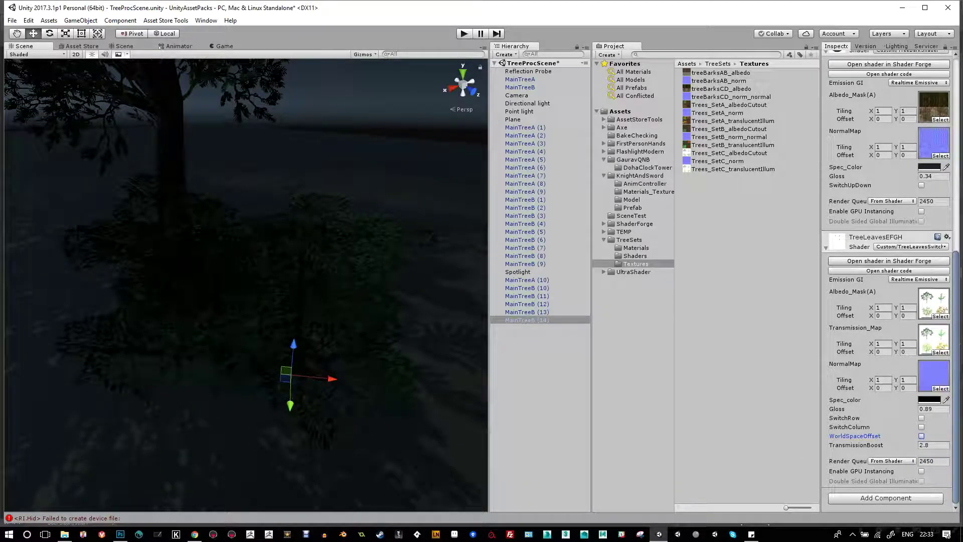
click(921, 418)
click(921, 427)
drag(245, 281, 311, 281)
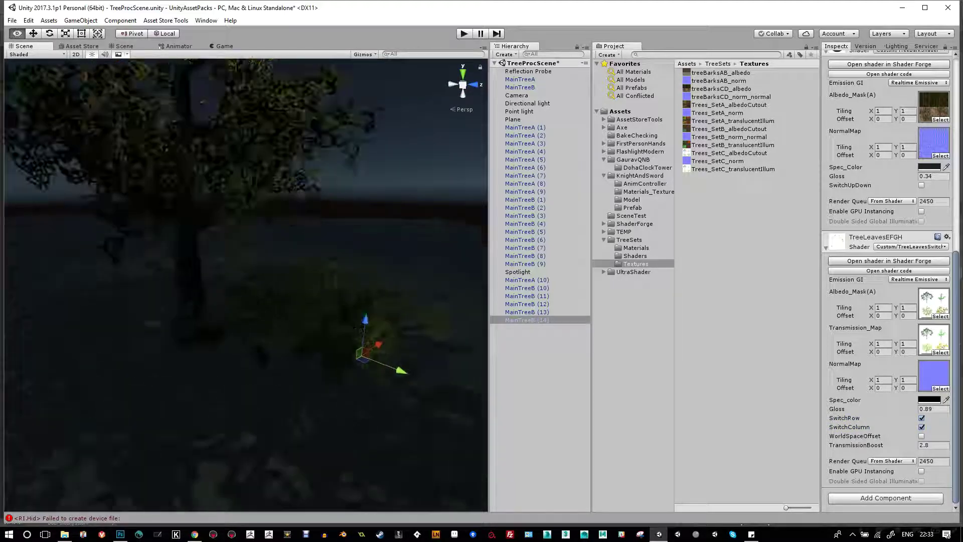
scroll(245, 284, up, 3)
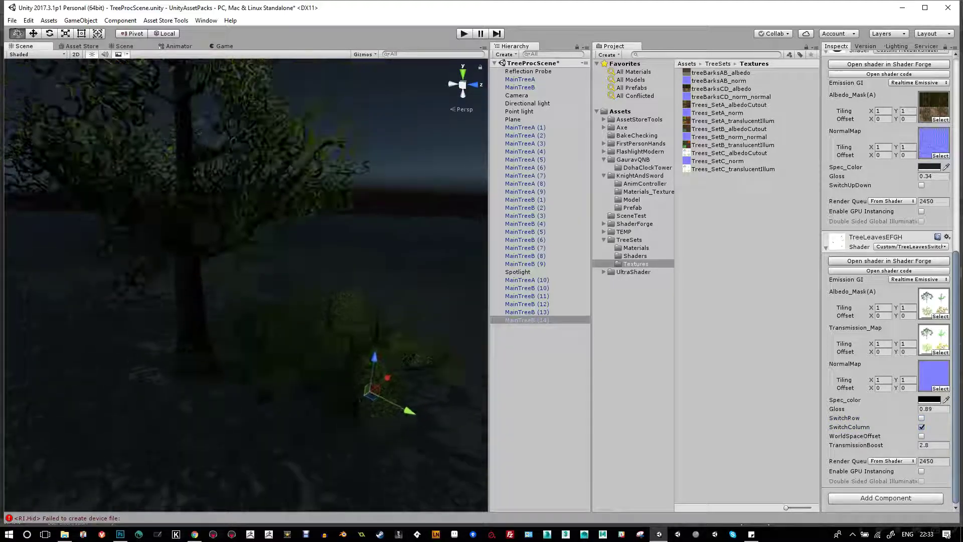
click(921, 427)
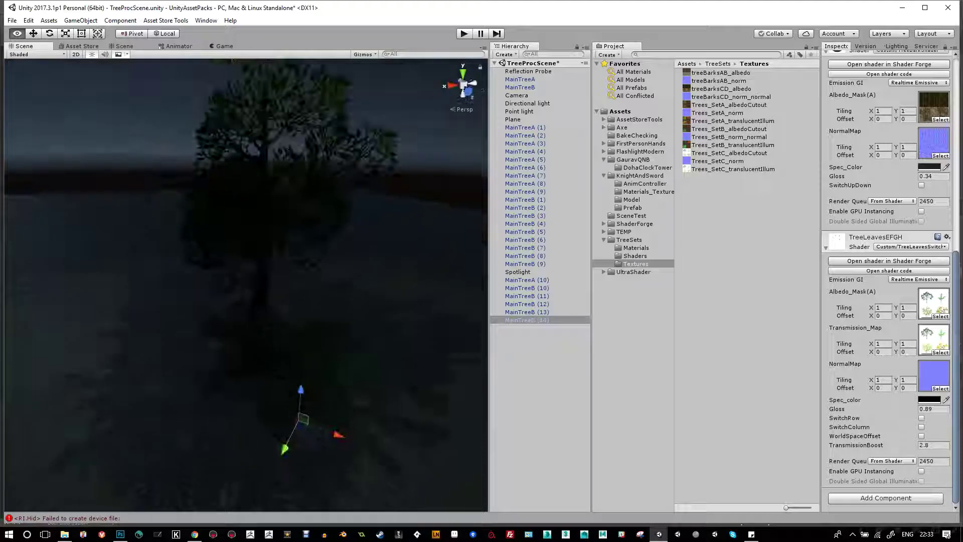
- Set the point light's intensity to 0.93 and place it beside the tree at about X 10.22, Y 1.93, Z 6.1
click(518, 272)
click(512, 118)
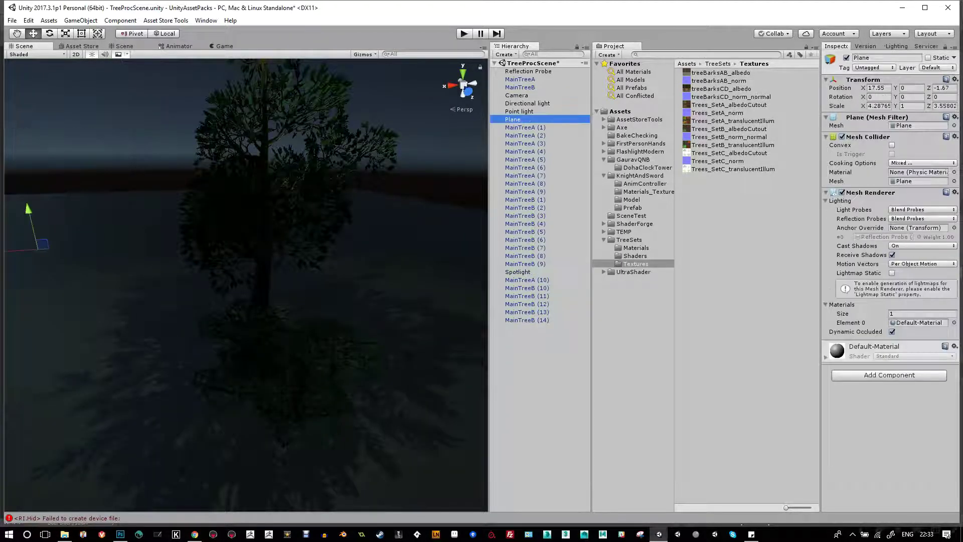
click(519, 111)
text(f0.95)
key(Return)
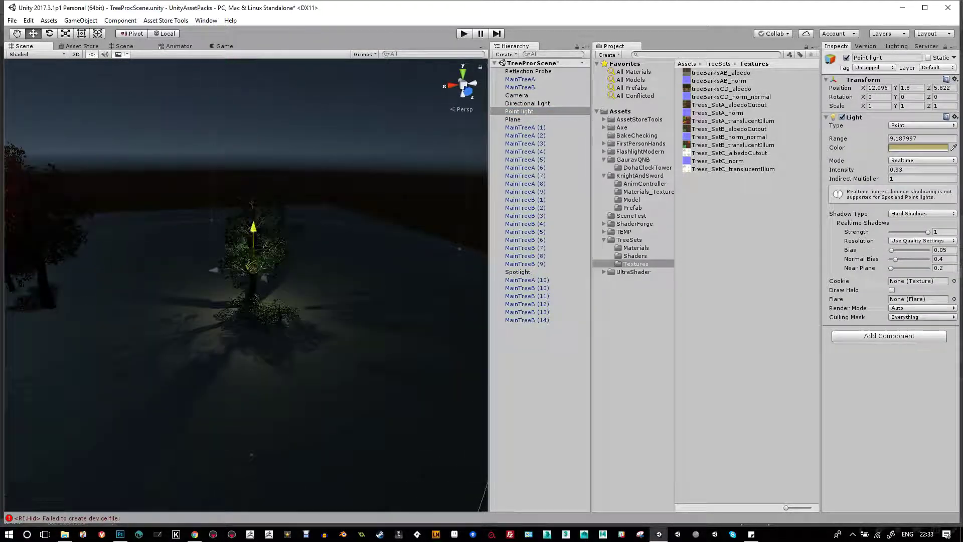
drag(247, 289, 319, 272)
drag(319, 221, 452, 196)
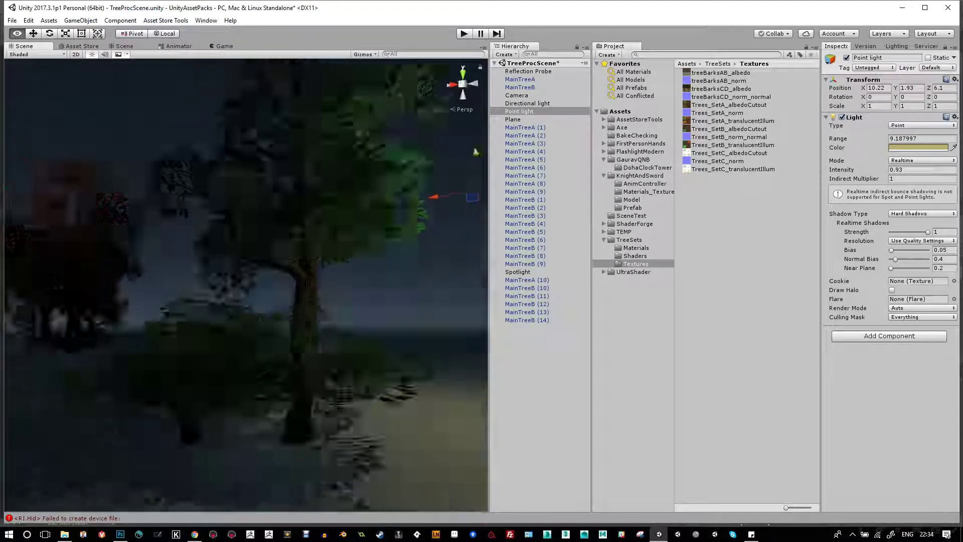
key(s)
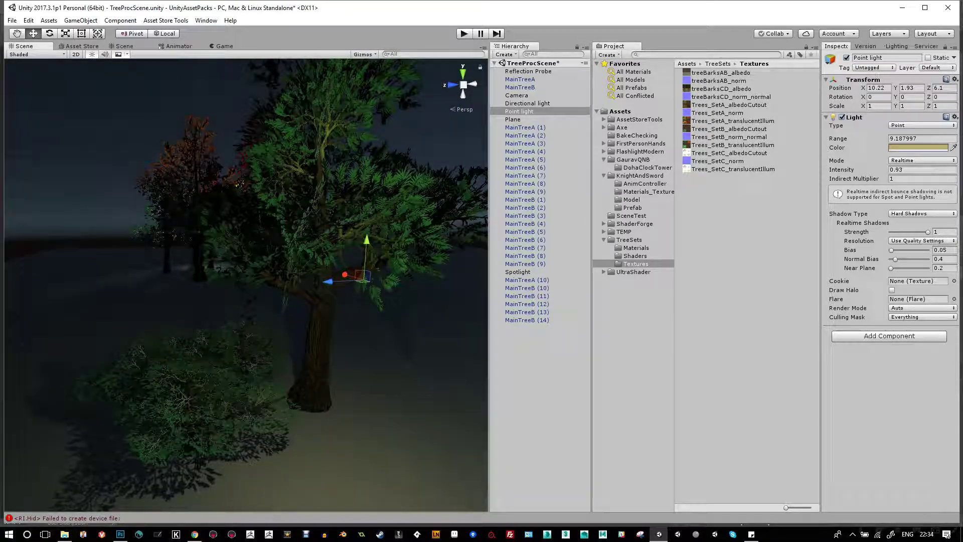
- Select the first bush and enable WorldSpaceOffset in its TreeLeavesEFGH material
click(195, 442)
scroll(887, 281, down, 15)
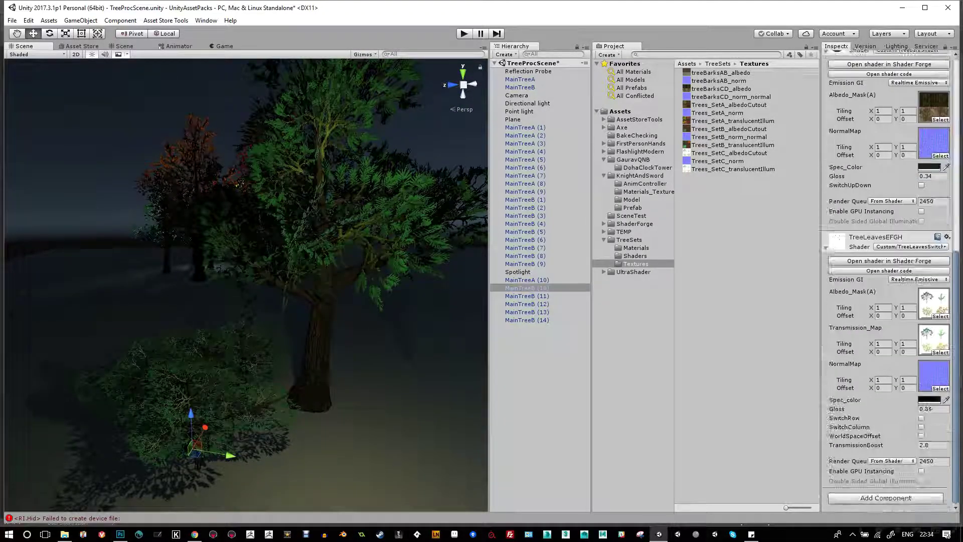
click(921, 435)
drag(241, 311, 361, 386)
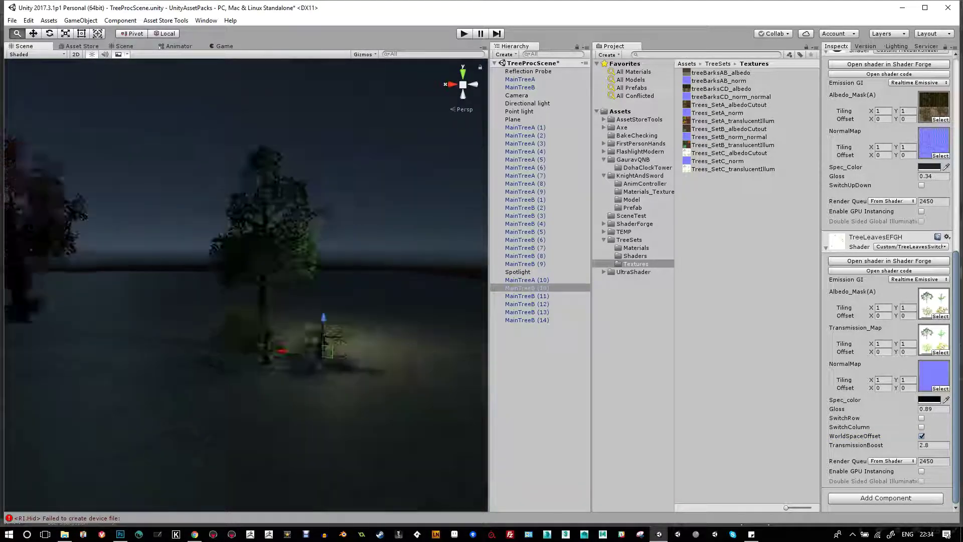
- Duplicate MainTreeB twice, then rotate and place the copies next to the original to form a small tree group
double_click(519, 87)
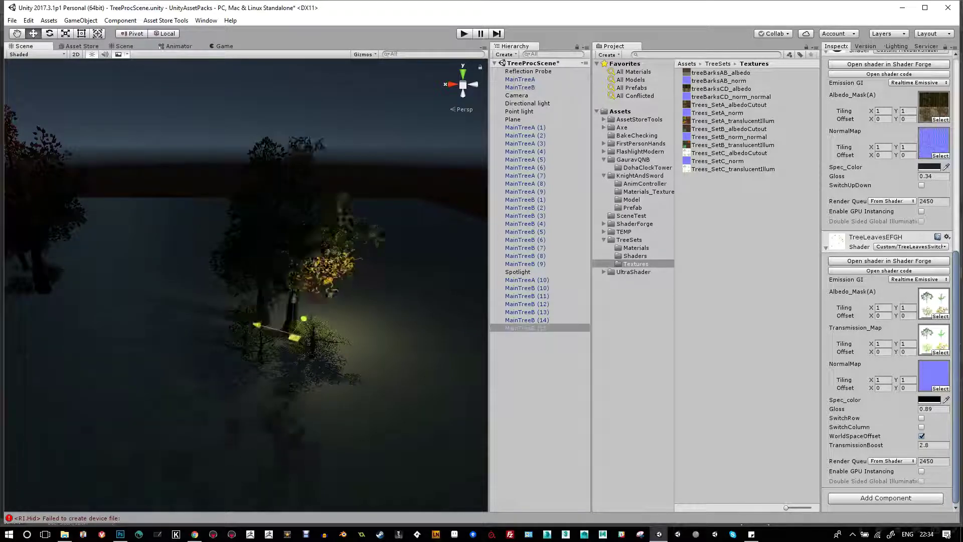
drag(301, 326, 261, 321)
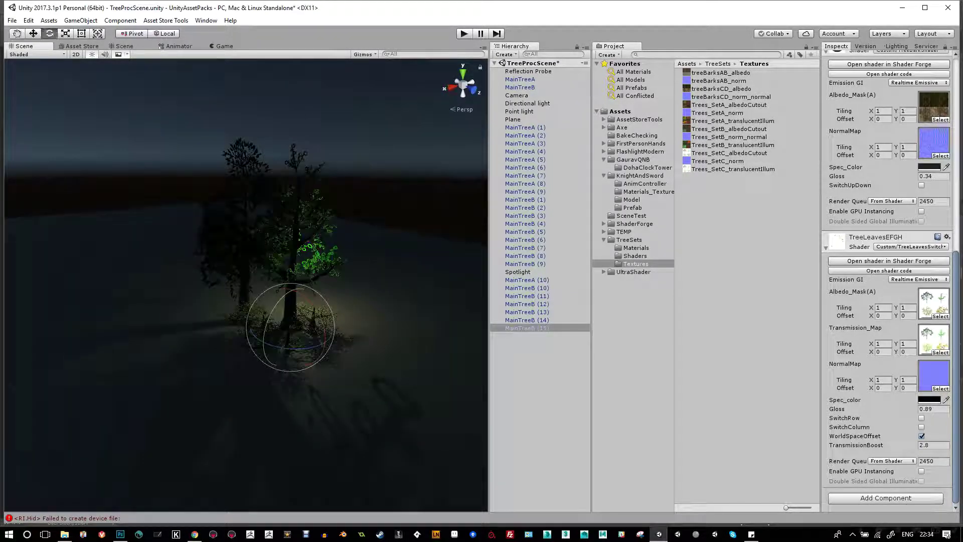
key(w)
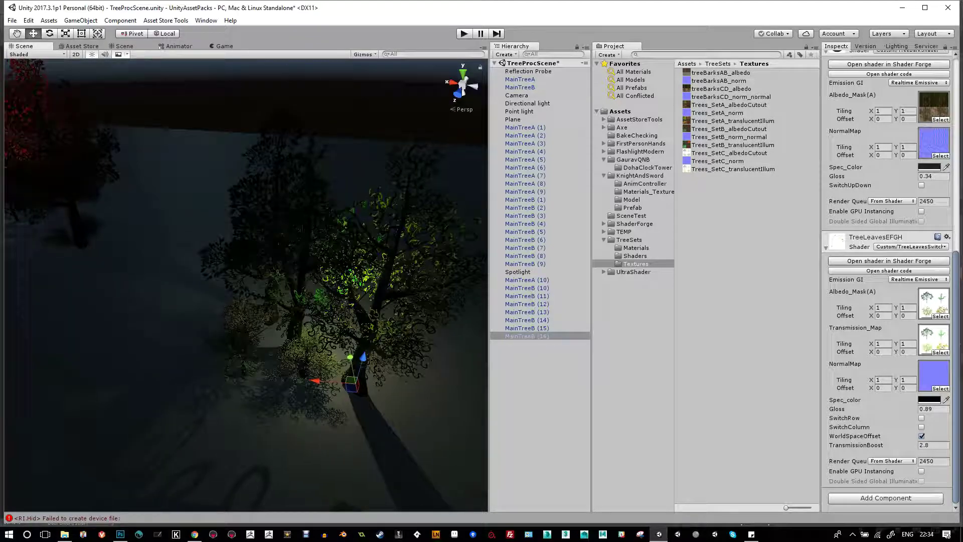
- Move the point light over to the larger autumn tree group, at about X 24.25, Y 4.97, Z 4.4
click(517, 271)
click(519, 111)
scroll(246, 285, down, 3)
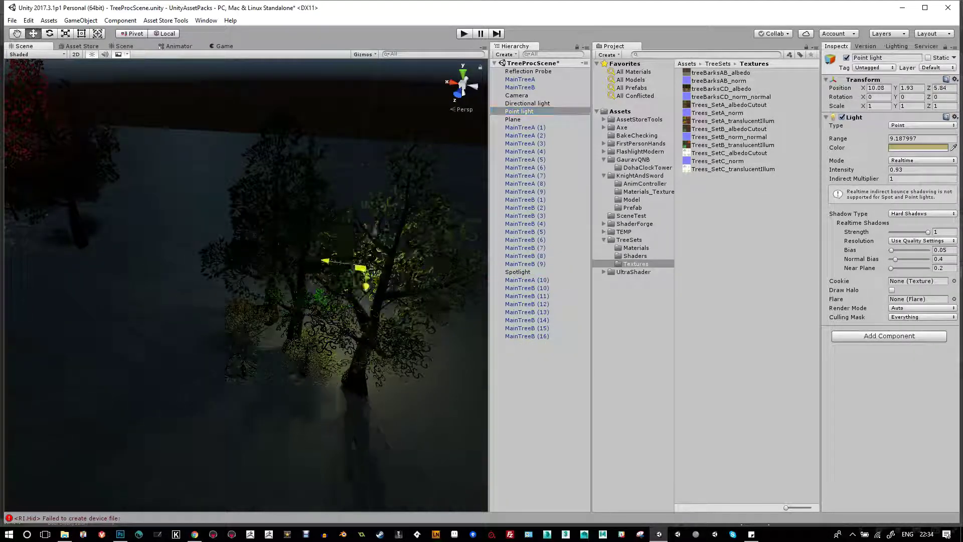
drag(289, 318, 168, 215)
click(519, 110)
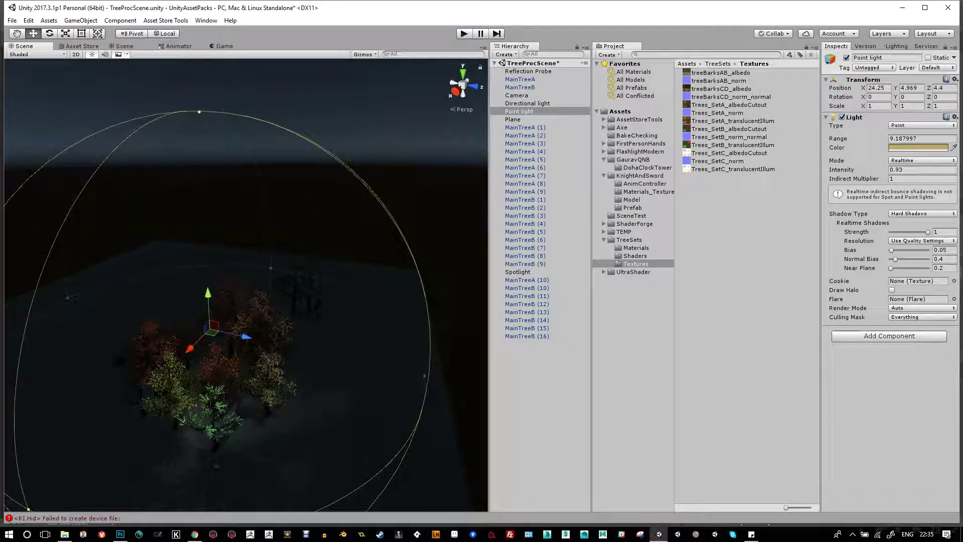
- Place the spotlight by the small tree group at about X 5.13, Y 3.01, Z 5.64, coloured light blue with intensity 1.27
double_click(517, 271)
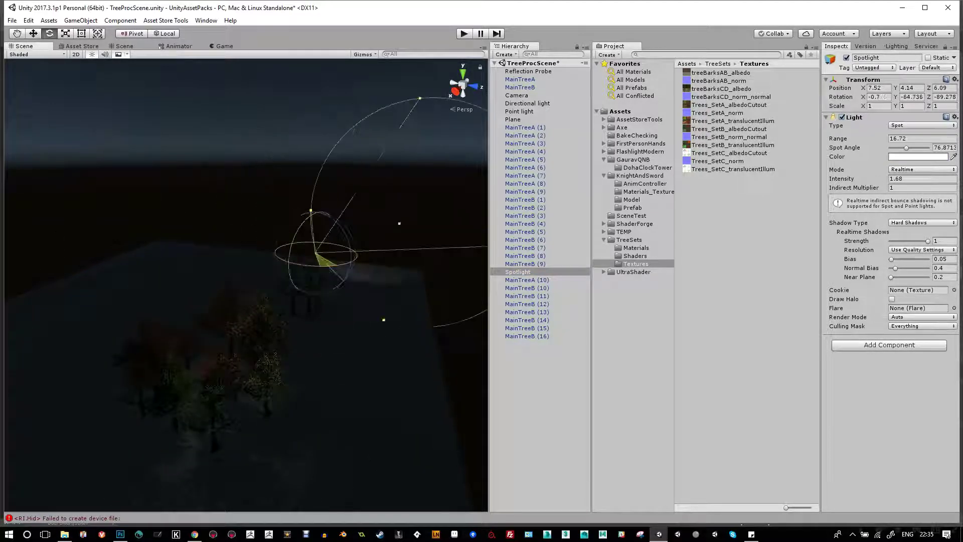
mouse_move(313, 364)
mouse_down()
mouse_move(105, 335)
mouse_move(306, 353)
mouse_up()
click(917, 156)
click(647, 311)
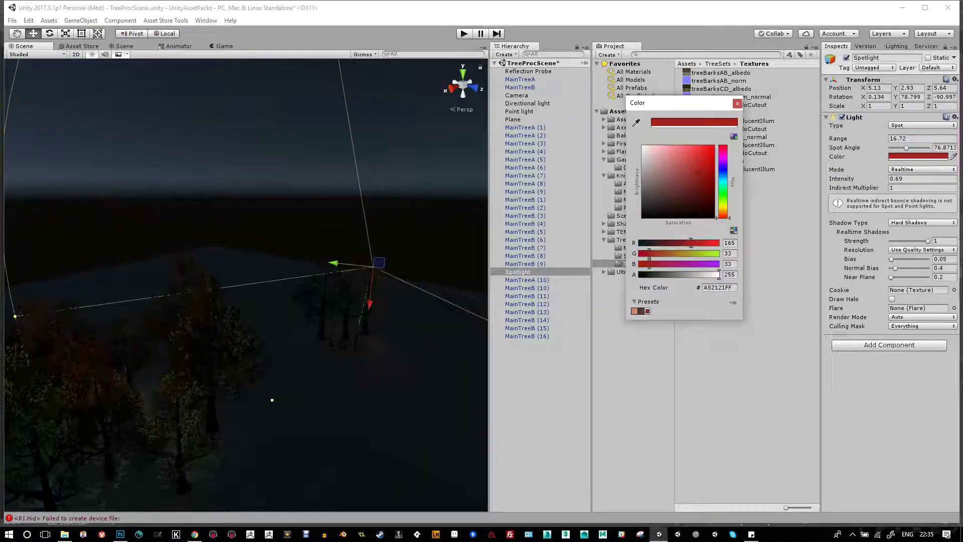
drag(723, 217, 723, 175)
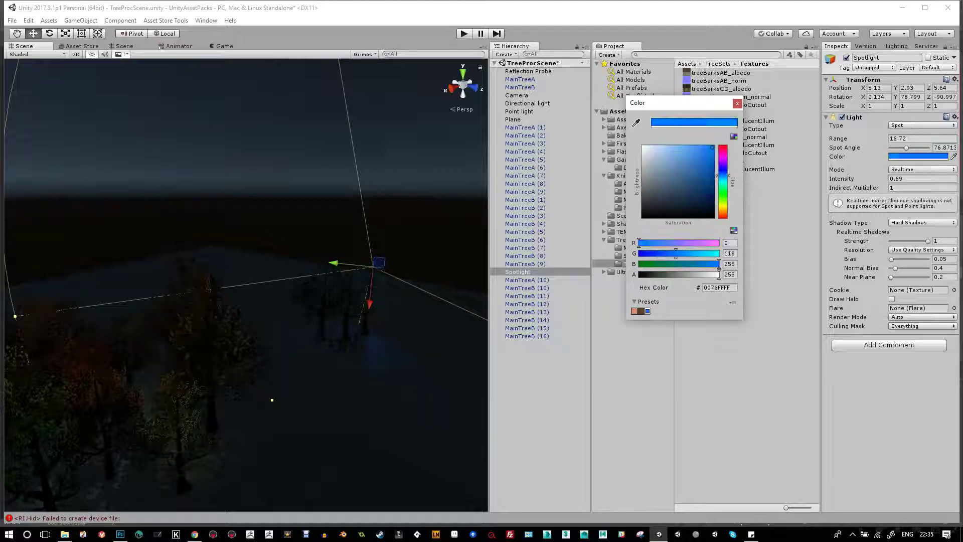
mouse_move(150, 426)
mouse_down()
mouse_move(150, 437)
mouse_move(180, 434)
mouse_move(145, 430)
mouse_up()
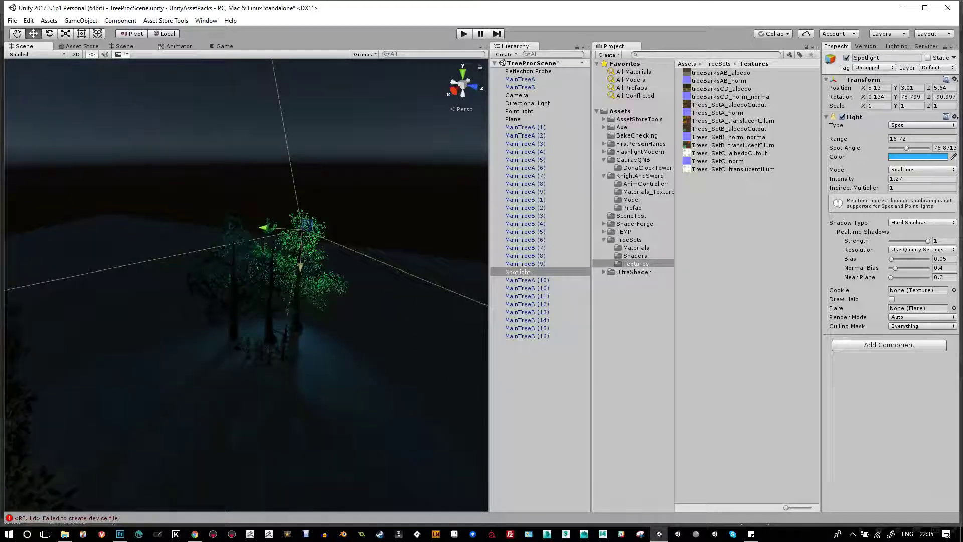
- Aim the spotlight down from about Y 13.49 above the larger tree group, with spot angle 101.82 and intensity about 3.07
drag(296, 240, 301, 200)
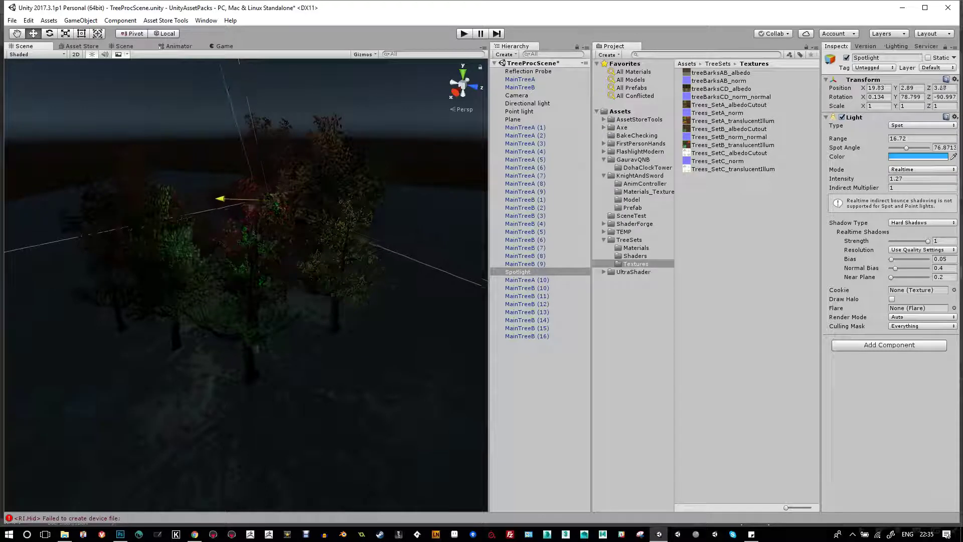
drag(266, 198, 225, 181)
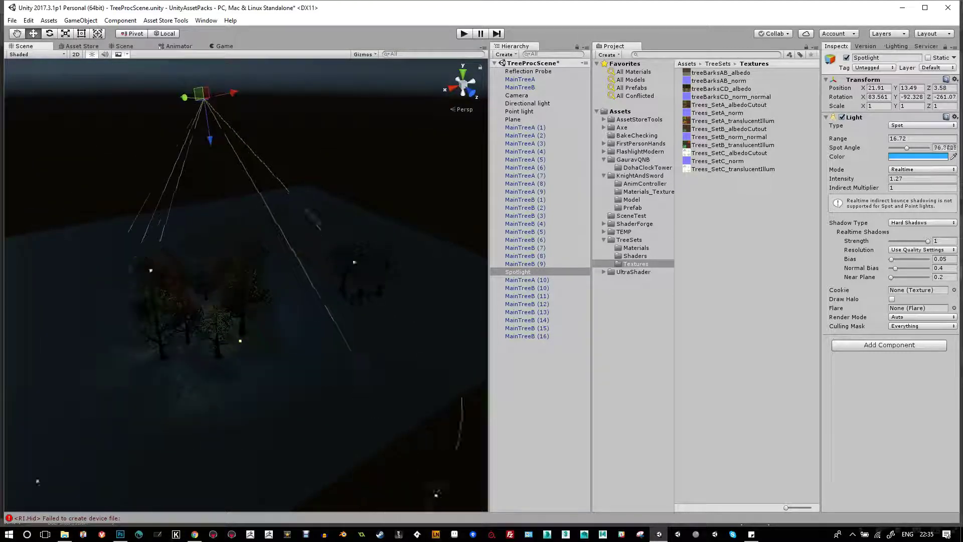
drag(225, 181, 266, 444)
drag(841, 178, 883, 178)
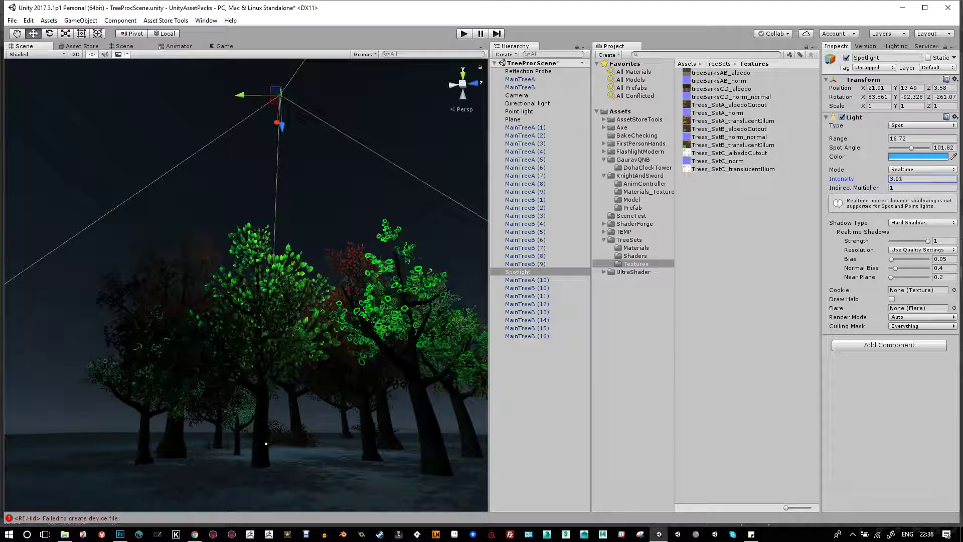
- Change the spotlight's colour to the muted beige 8D8372
click(918, 156)
drag(722, 173, 722, 209)
drag(701, 150, 657, 179)
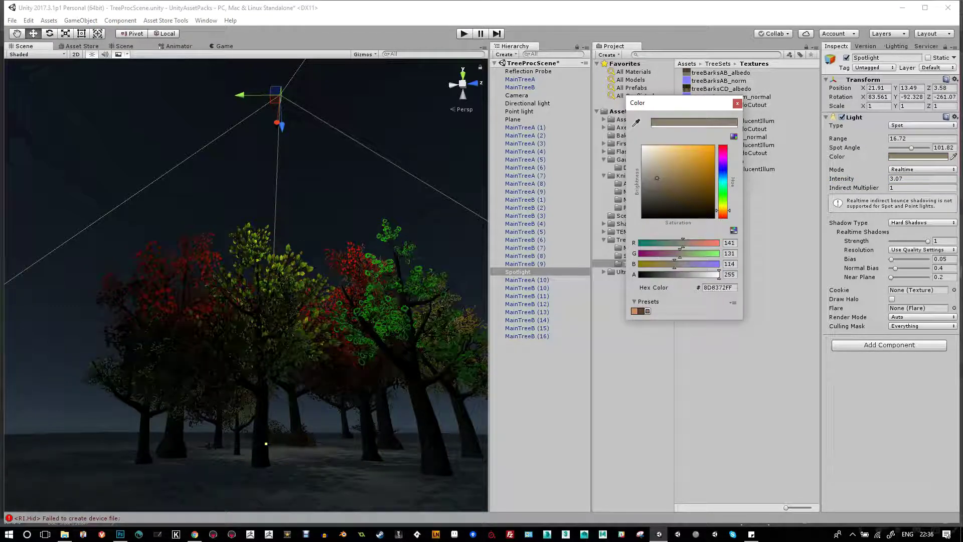
key(Return)
- Select the large foreground tree and replace its TreeLeavesEFGH albedo and transmission maps with the Trees_SetB textures
click(429, 442)
scroll(890, 281, down, 5)
scroll(890, 281, down, 4)
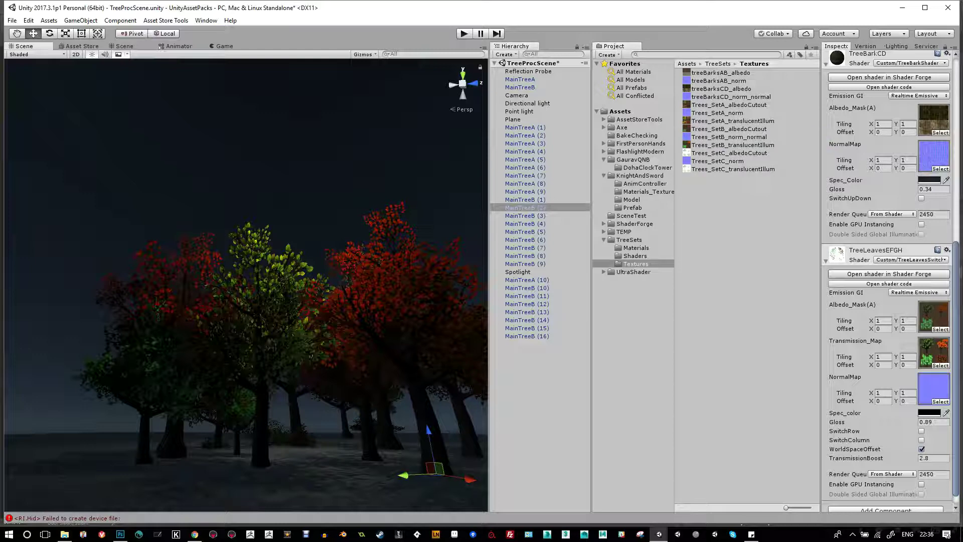
- Move the point light from the larger tree group back to the smaller one
drag(246, 286, 381, 299)
double_click(519, 111)
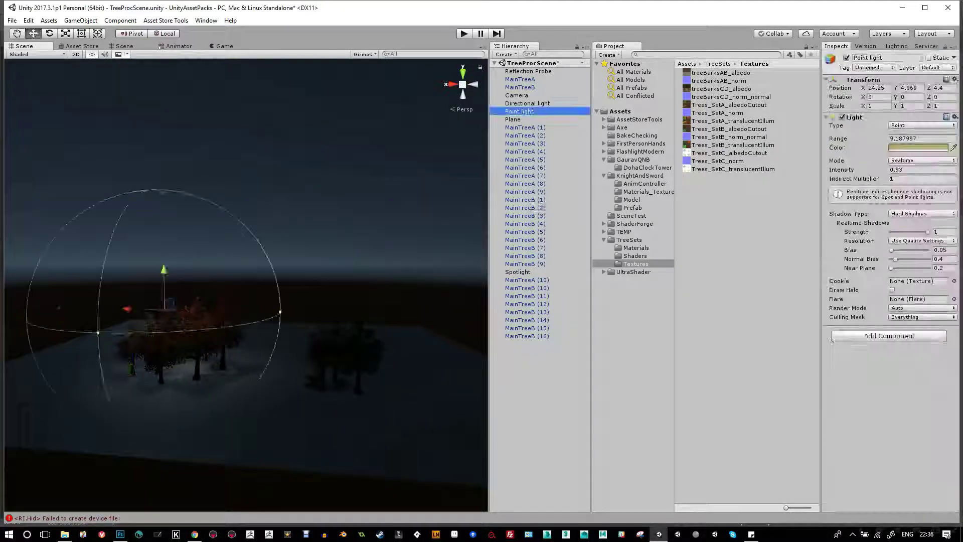
drag(172, 322, 194, 316)
drag(245, 256, 246, 200)
- Select the middle tree of the small group and raise its TreeLeavesEFGH TransmissionBoost to about 5.26
click(241, 321)
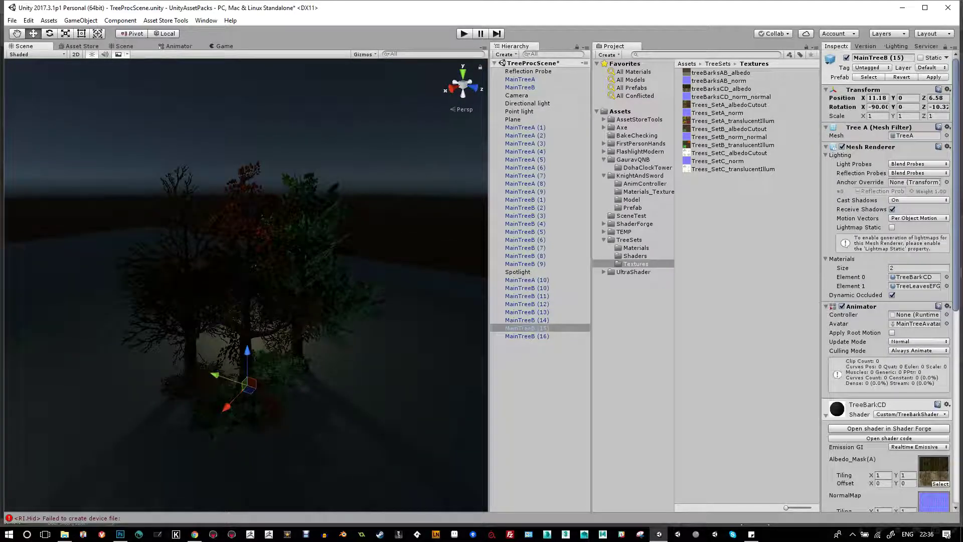
scroll(888, 281, down, 5)
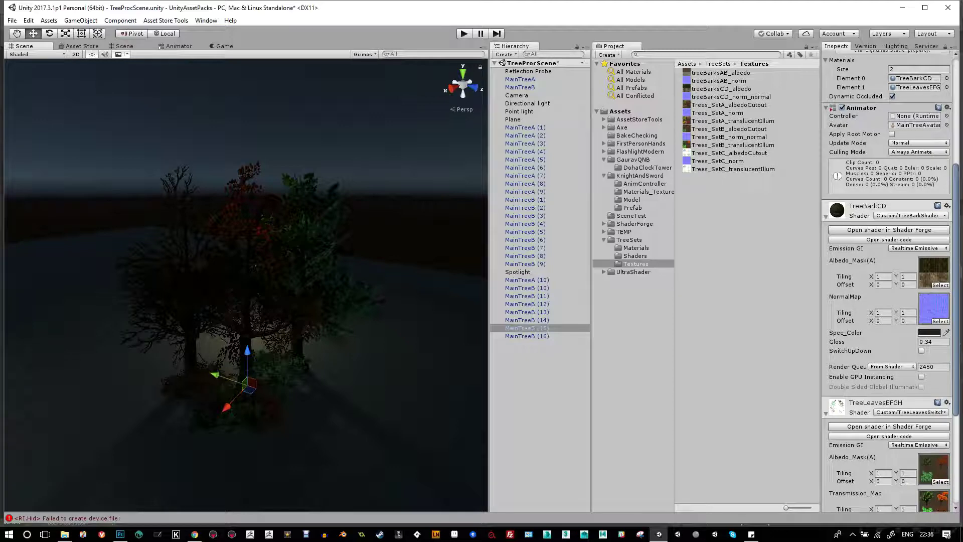
scroll(887, 280, down, 4)
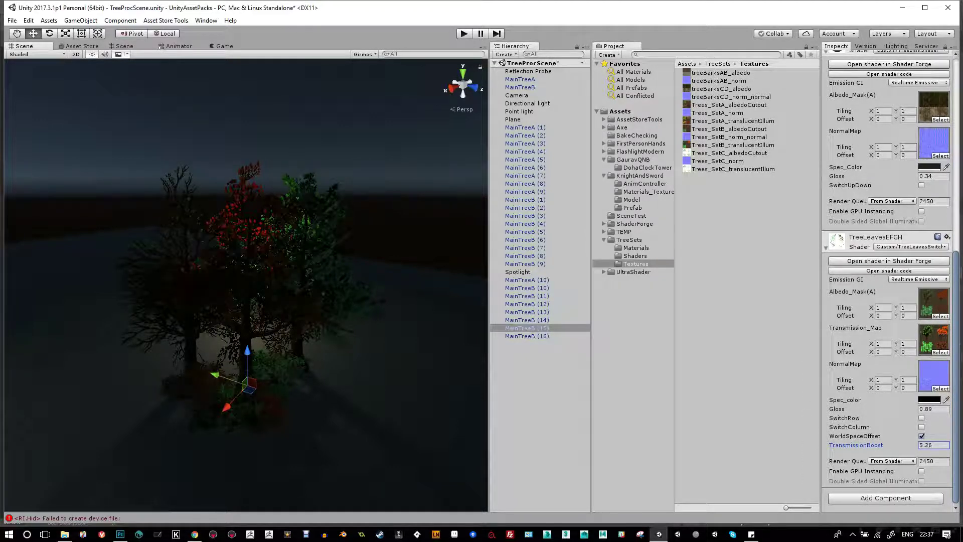
- Open the TreeLeavesABCD material, raise its TransmissionBoost to 11.82 and check the effect on the autumn trees
click(636, 247)
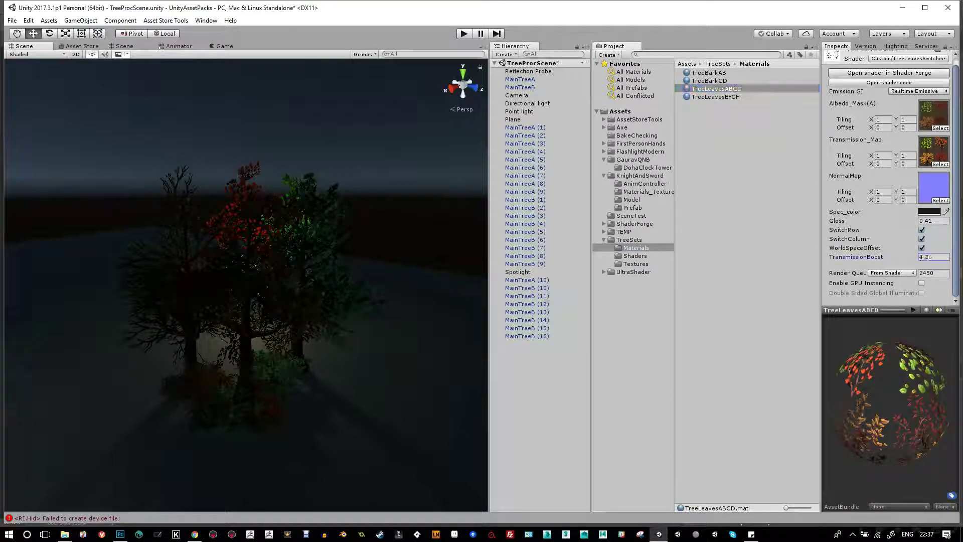
key(w)
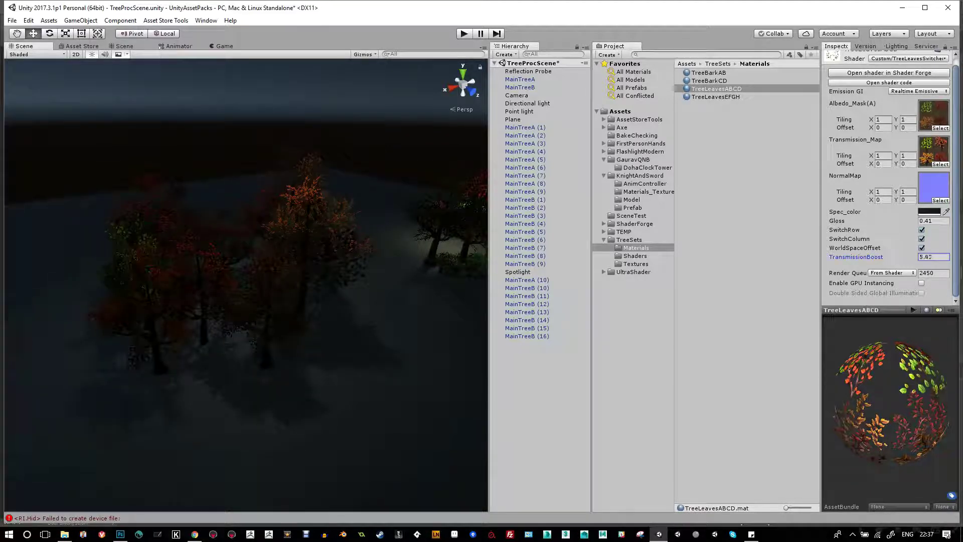
key(w)
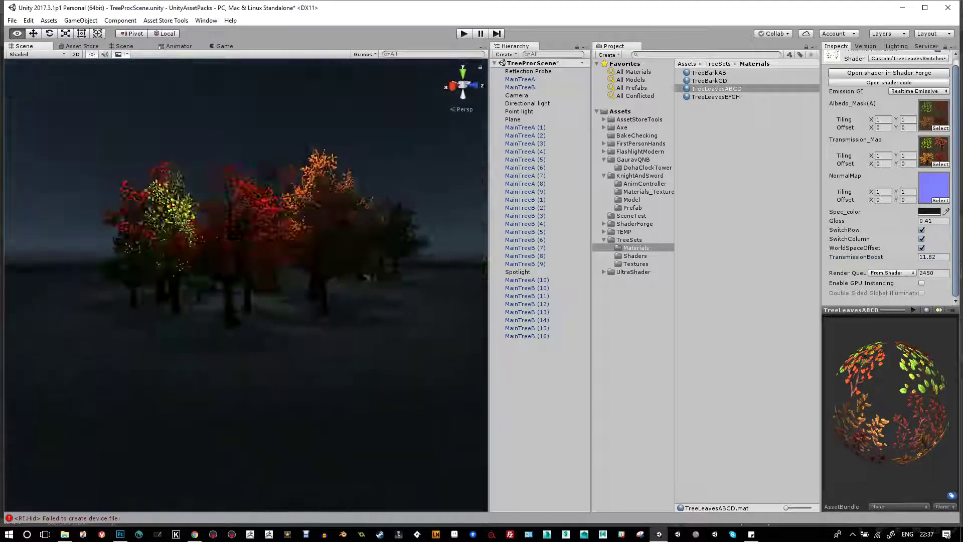
- Raise the TransmissionBoost of the TreeLeavesEFGH material to 17.29 and check the green tree in the small group
key(w)
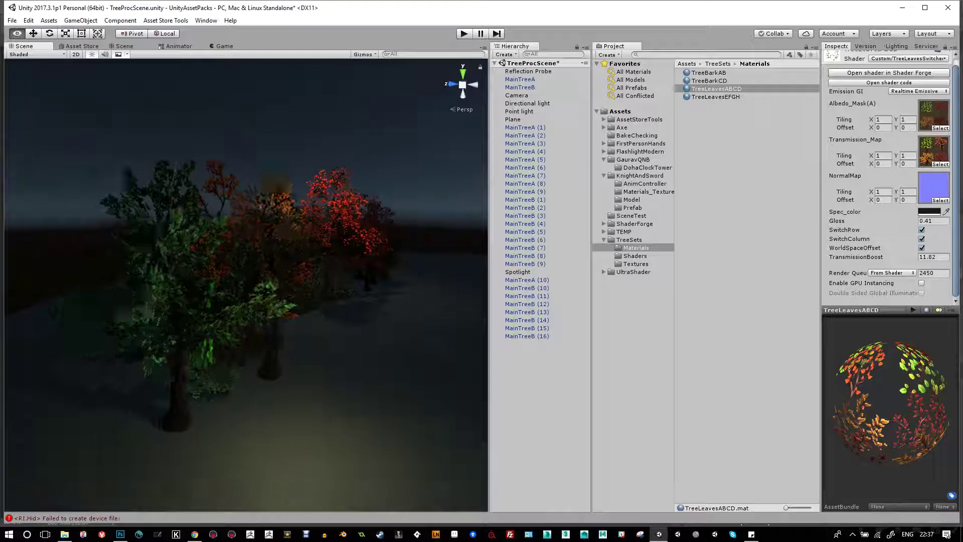
key(w)
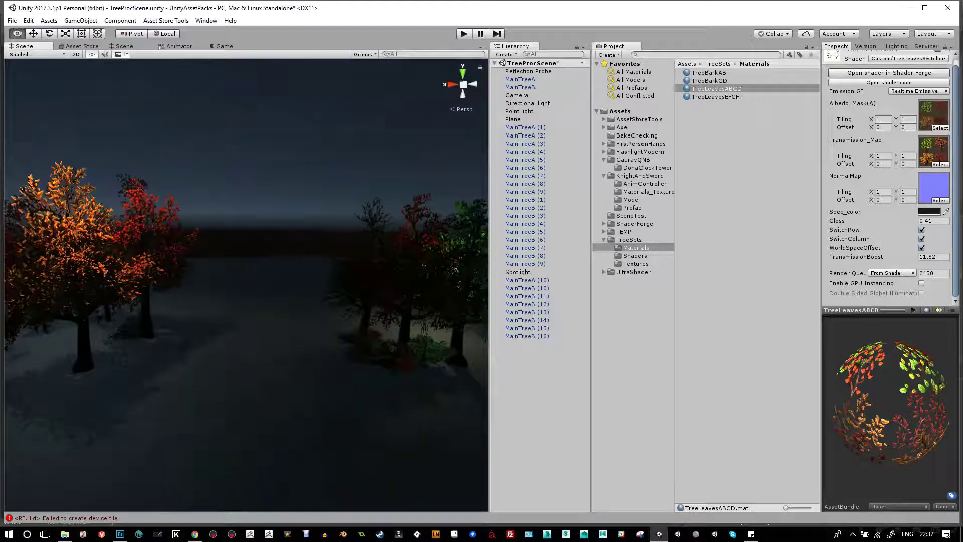
click(933, 256)
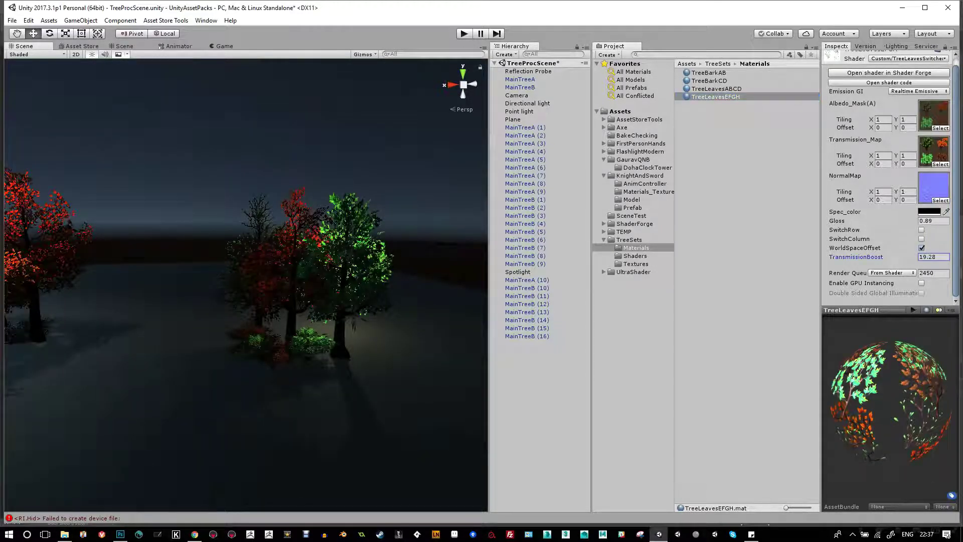
key(w)
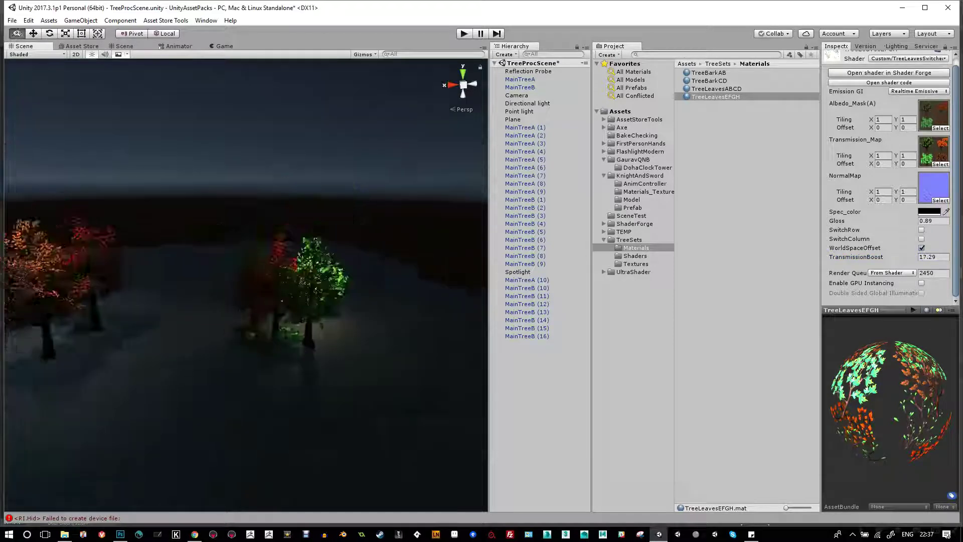
key(w)
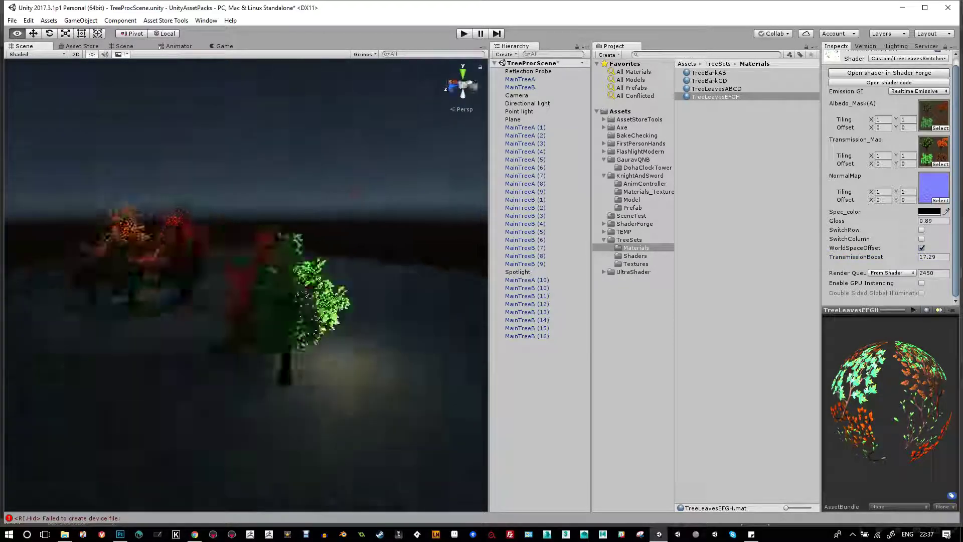
- Widen the scene view and look over both lit tree groups from farther away
key(w)
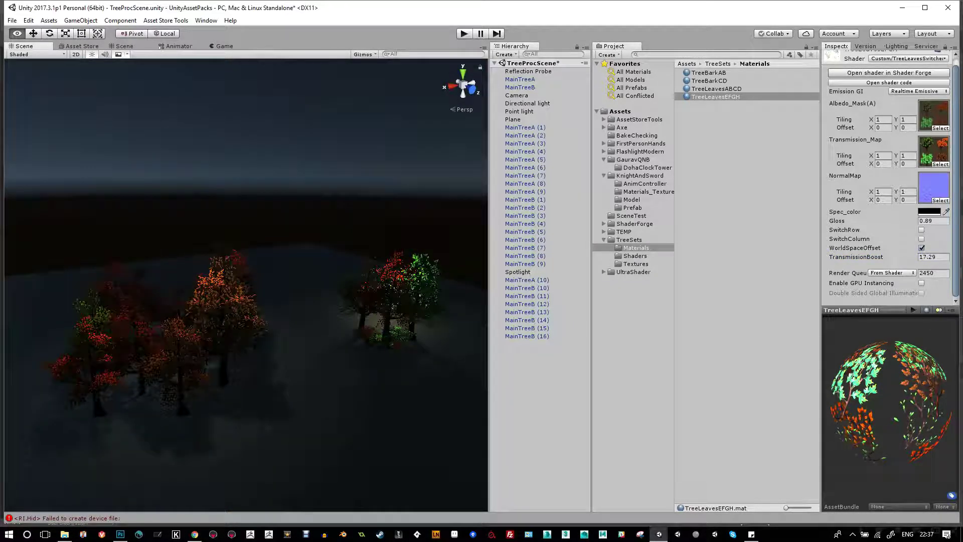
drag(489, 281, 601, 281)
key(w)
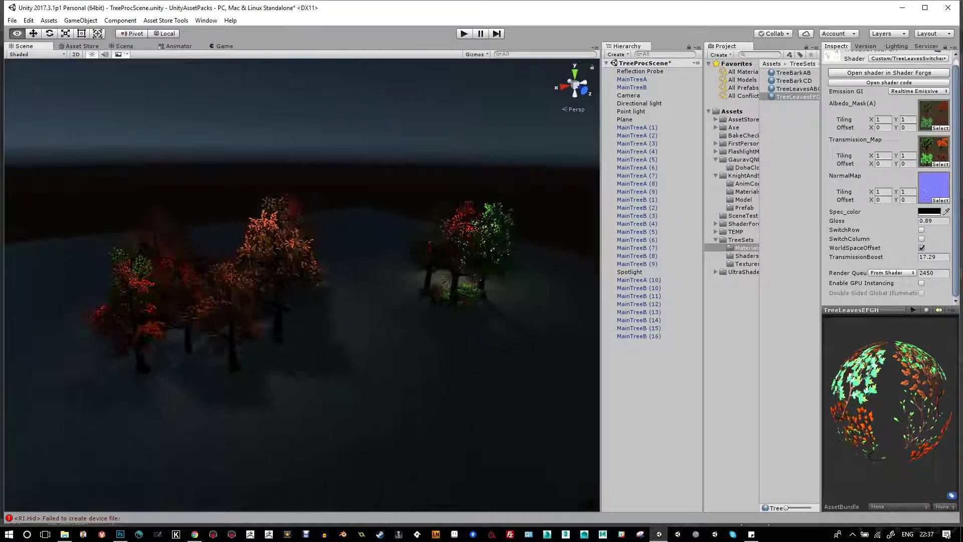
key(alt+Tab)
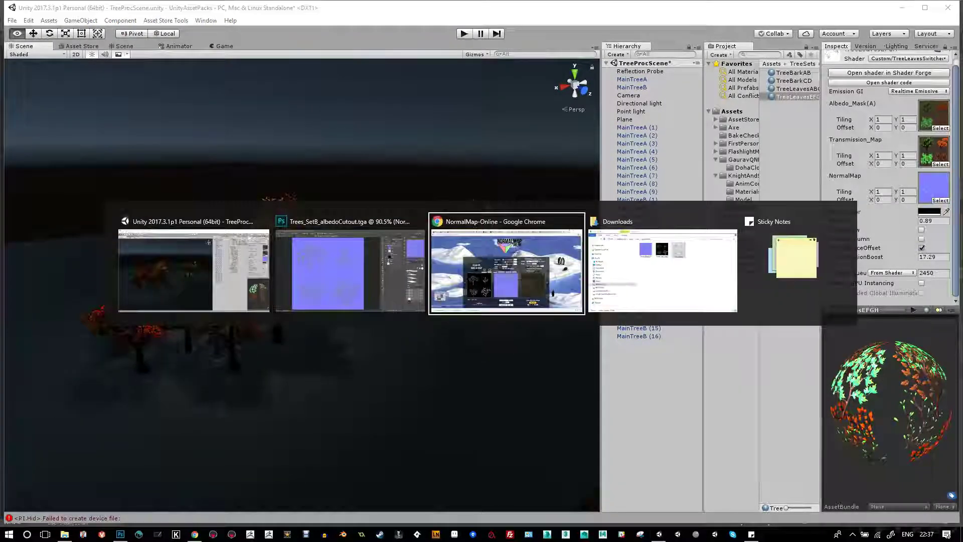
key(alt+Tab)
key(ctrl+F12)
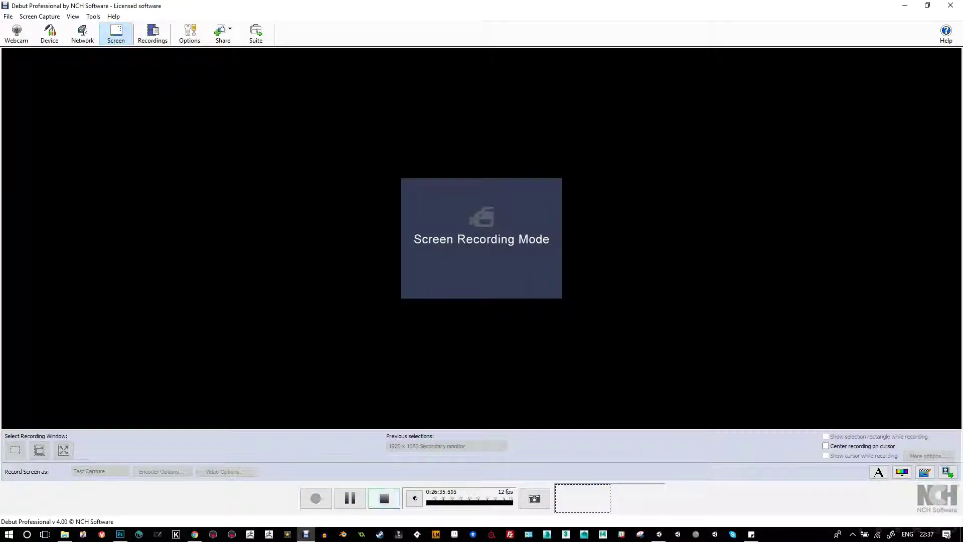